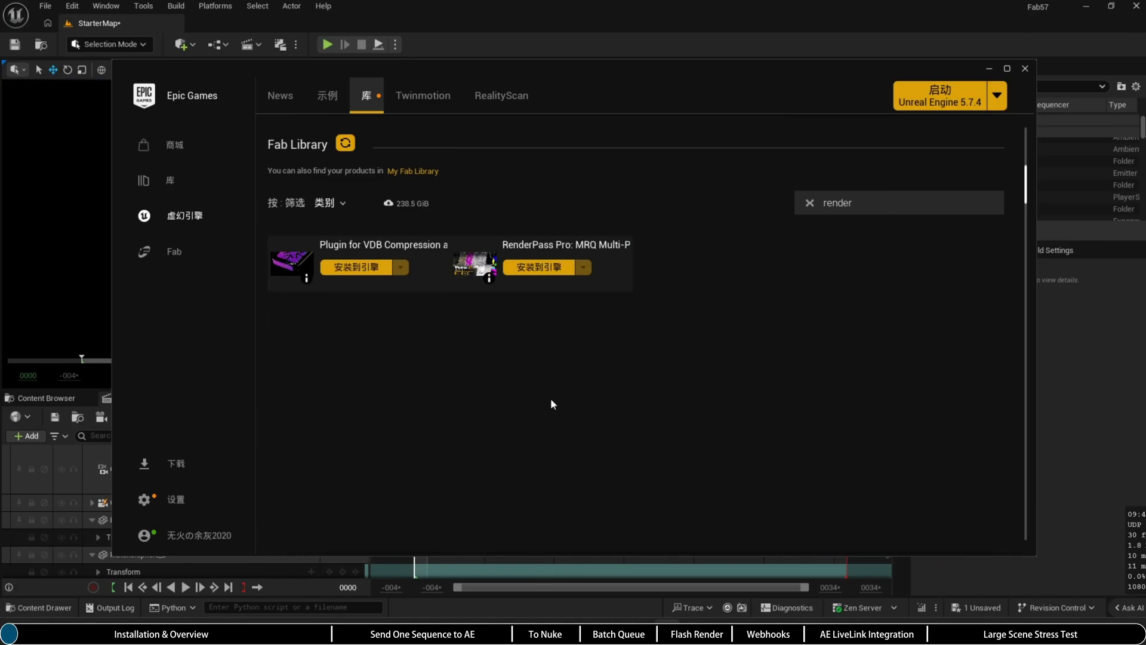
# Start installing RenderPass Pro to engine 5.7, then cancel the installation and close the launcher.
pyautogui.click(547, 267)
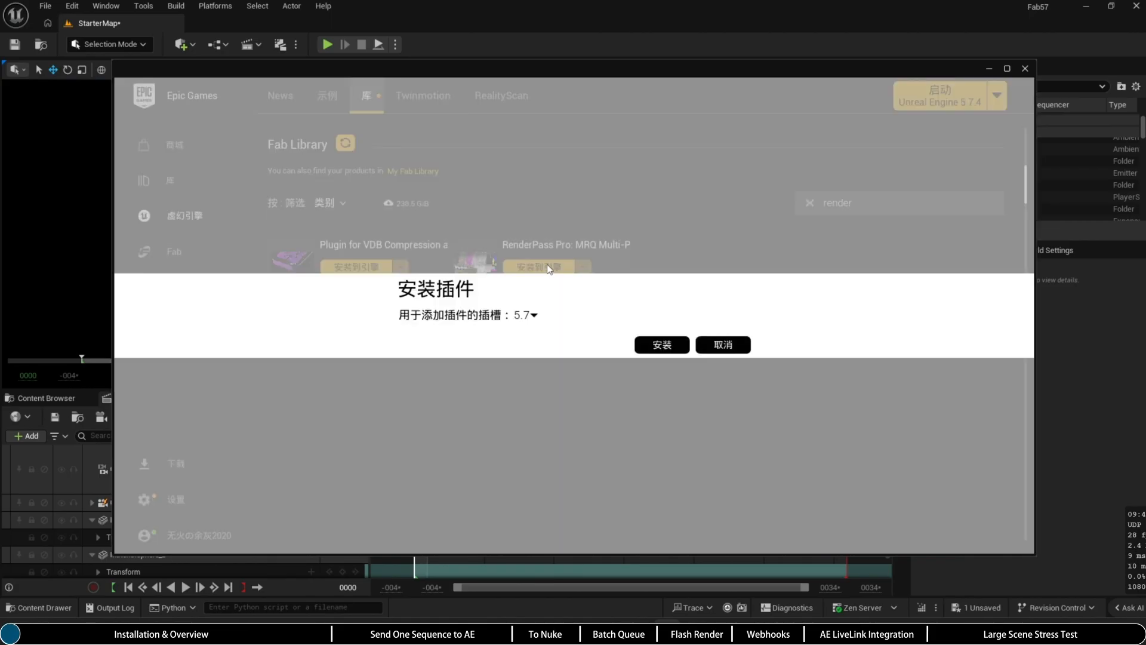
pyautogui.click(525, 315)
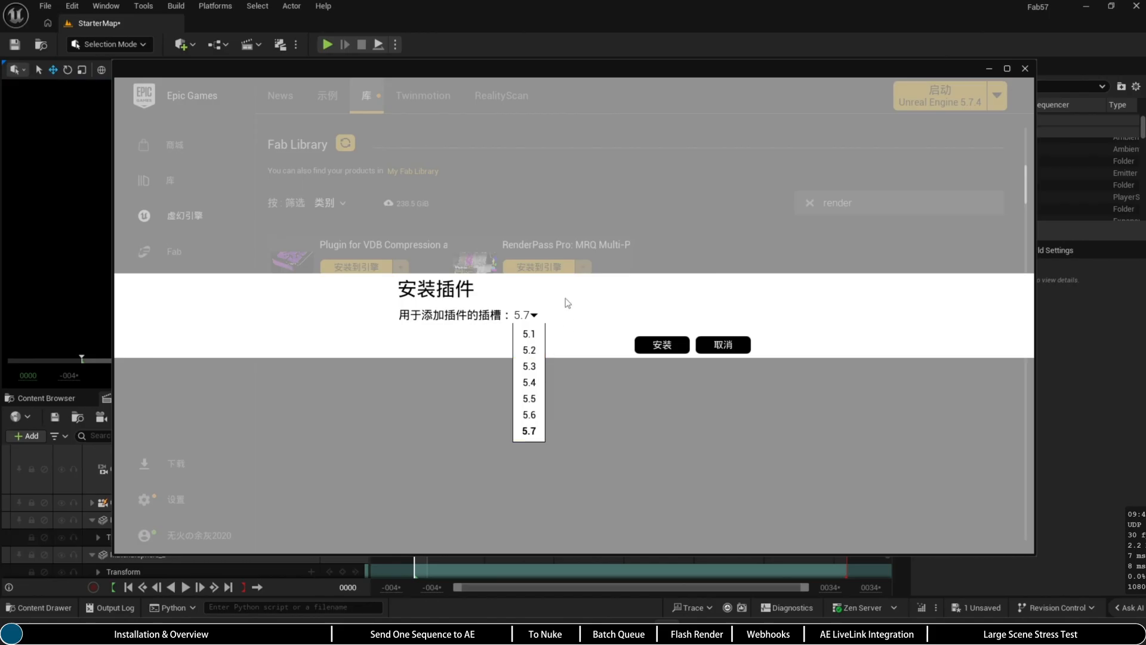
pyautogui.click(627, 316)
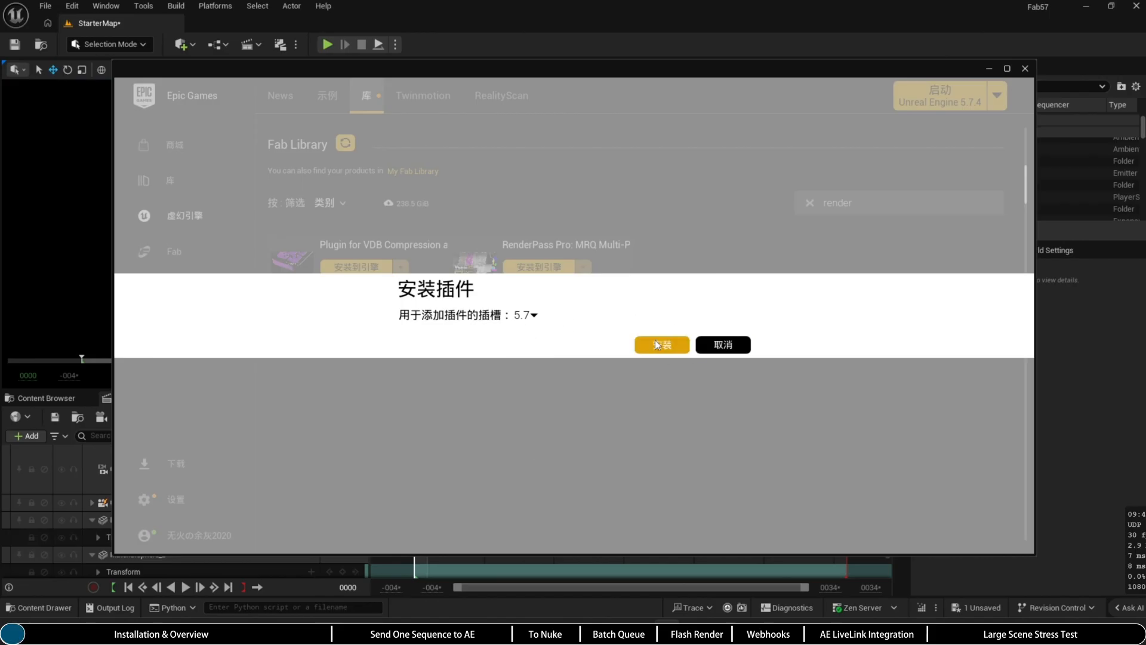
pyautogui.click(725, 348)
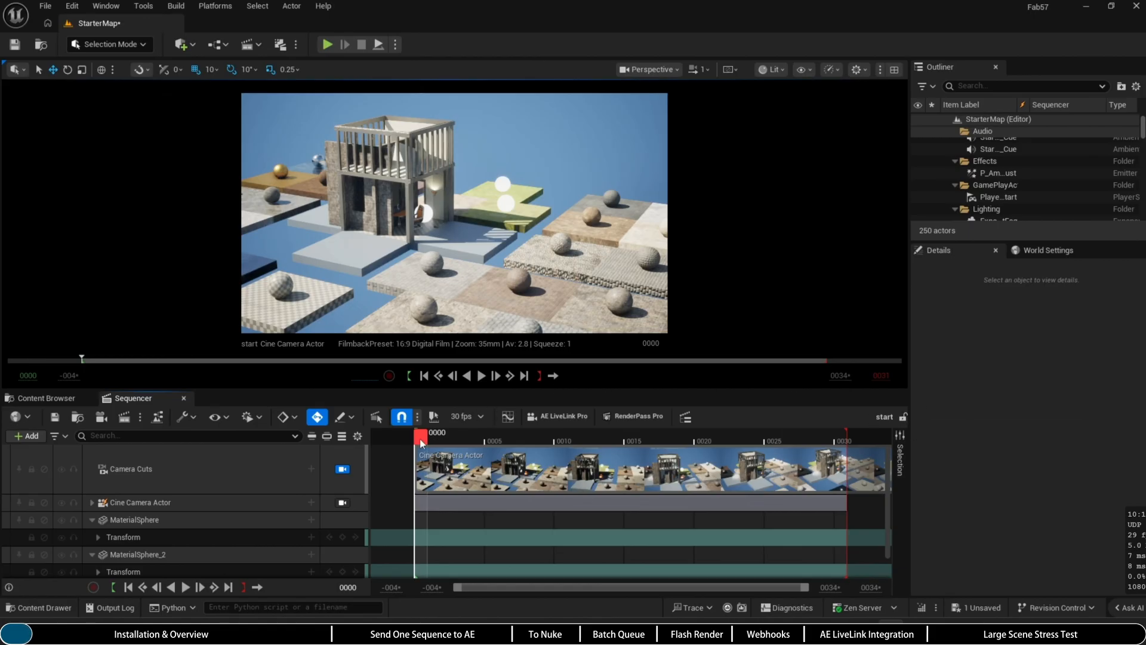
# Scrub the Sequencer shot, then open the RenderPass Pro panel beside the viewport.
pyautogui.moveTo(420, 439); pyautogui.dragTo(399, 465)
pyautogui.click(623, 418)
pyautogui.moveTo(695, 48); pyautogui.dragTo(1018, 53)
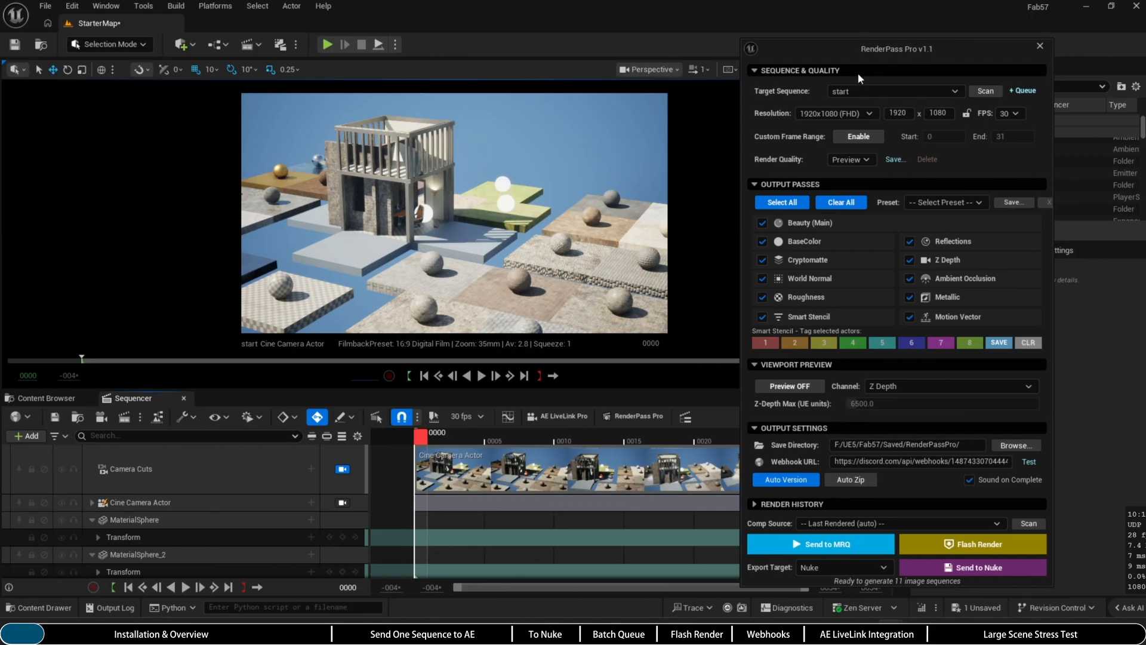
# Try the Target Sequence options, including demo lights, and rescan the level's sequences.
pyautogui.click(854, 91)
pyautogui.click(853, 92)
pyautogui.click(841, 91)
pyautogui.click(878, 106)
pyautogui.click(985, 92)
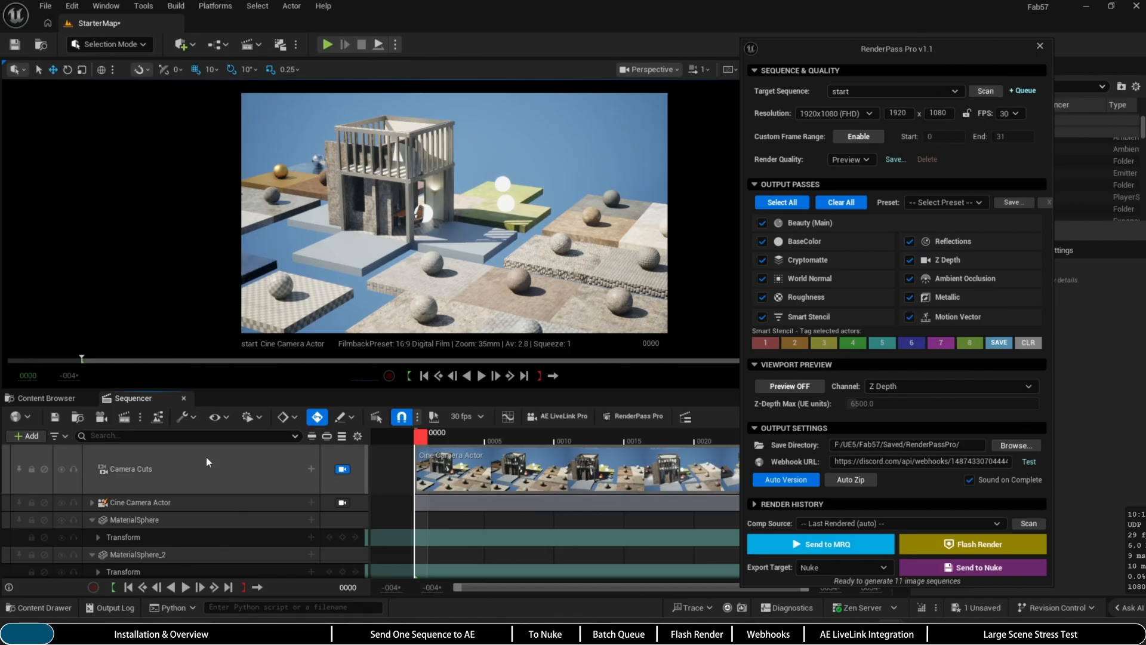
# Browse the resolution presets and keep 1920x1080 (FHD) at 30 fps.
pyautogui.click(854, 115)
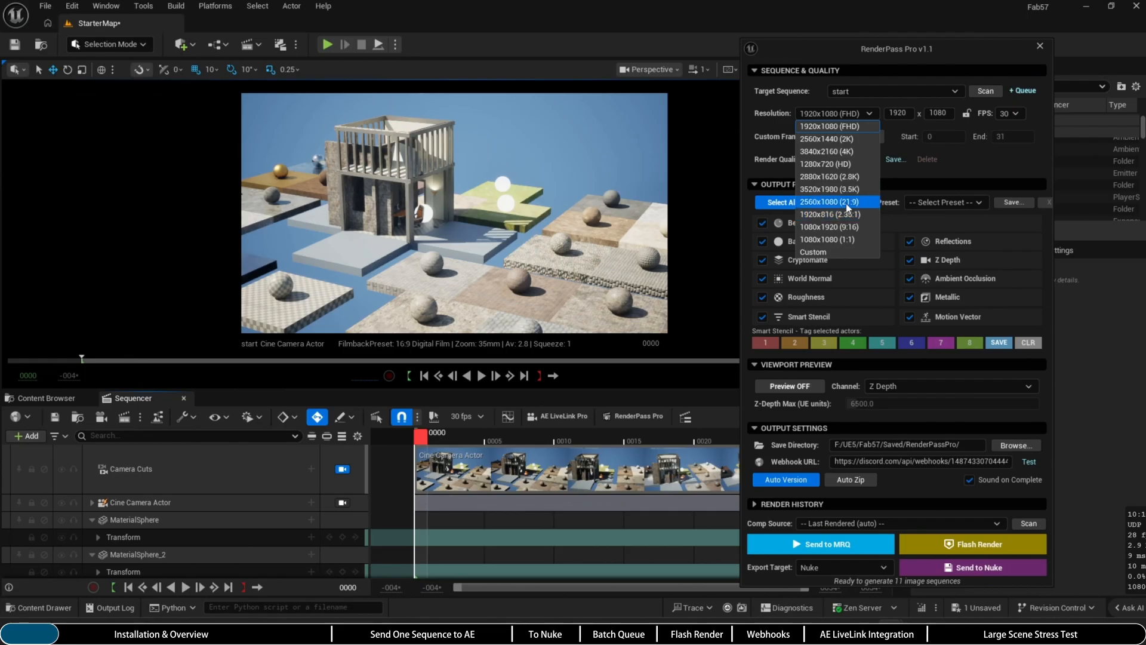
pyautogui.click(836, 252)
pyautogui.click(904, 114)
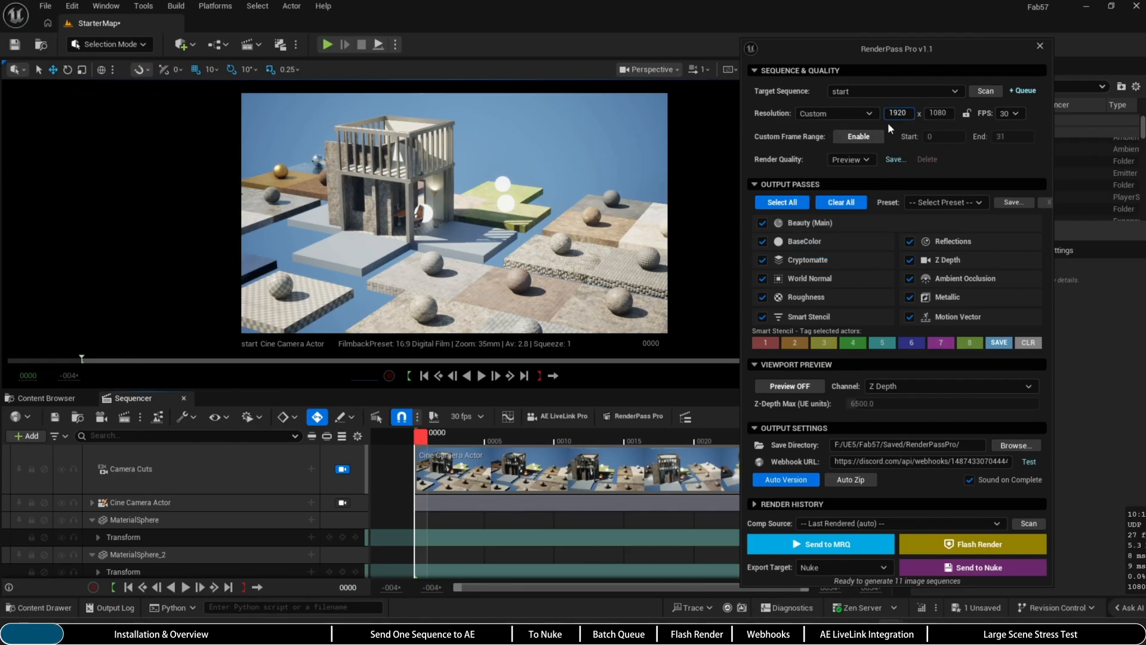
pyautogui.click(1014, 113)
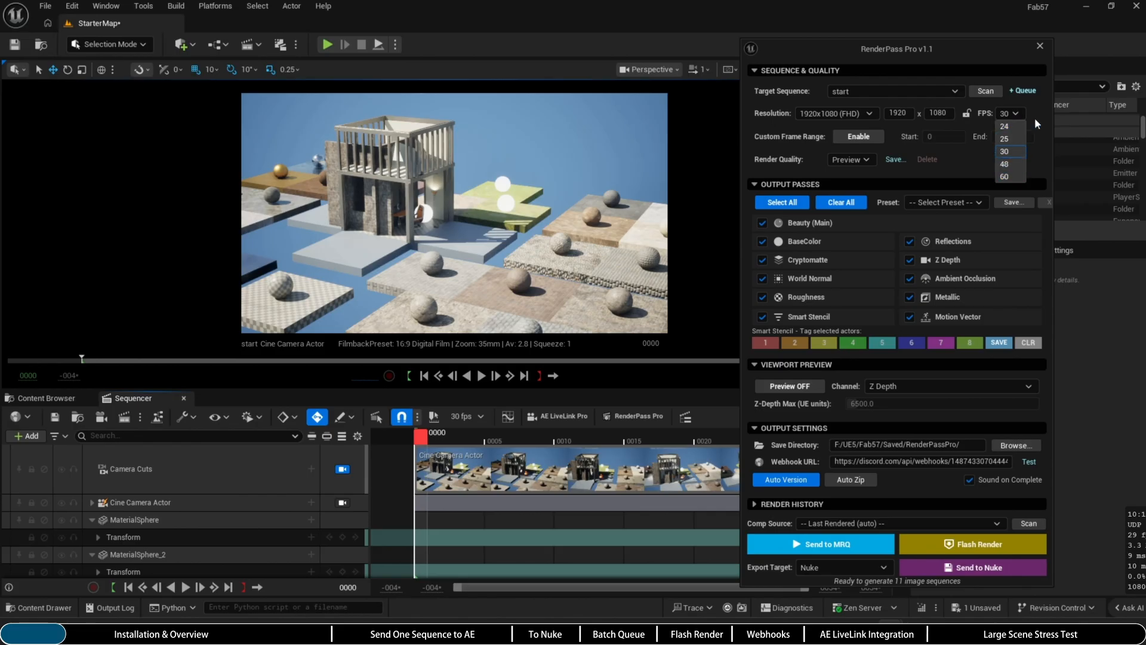
pyautogui.click(1037, 119)
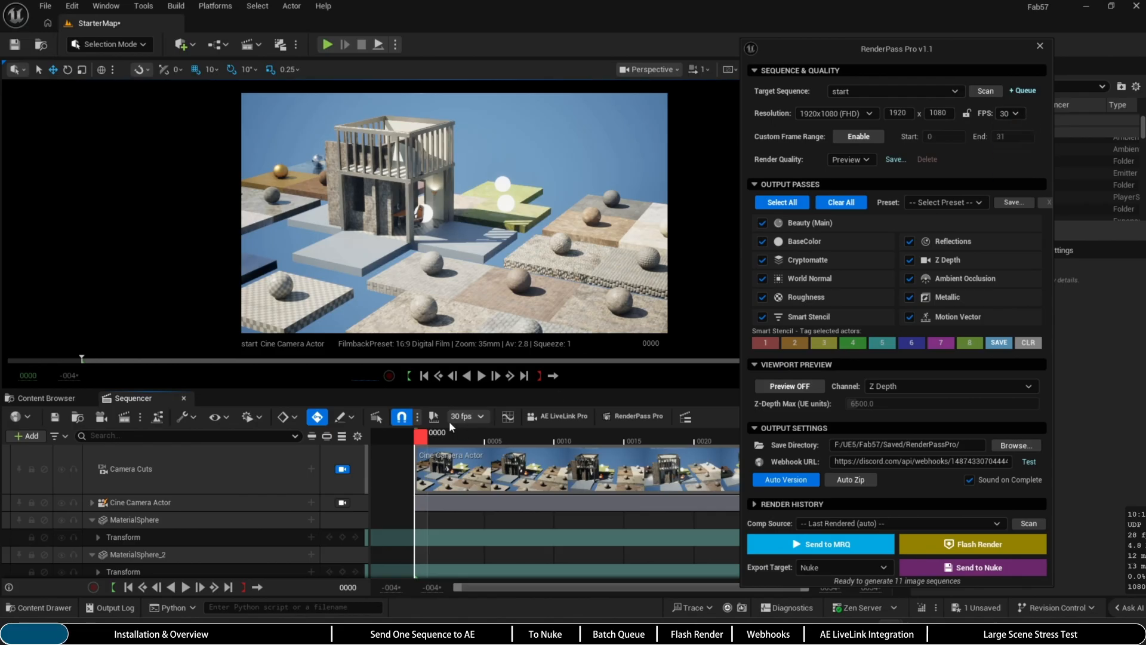
# Enable a custom frame range ending at frame 10 and check the Preview render quality.
pyautogui.click(857, 139)
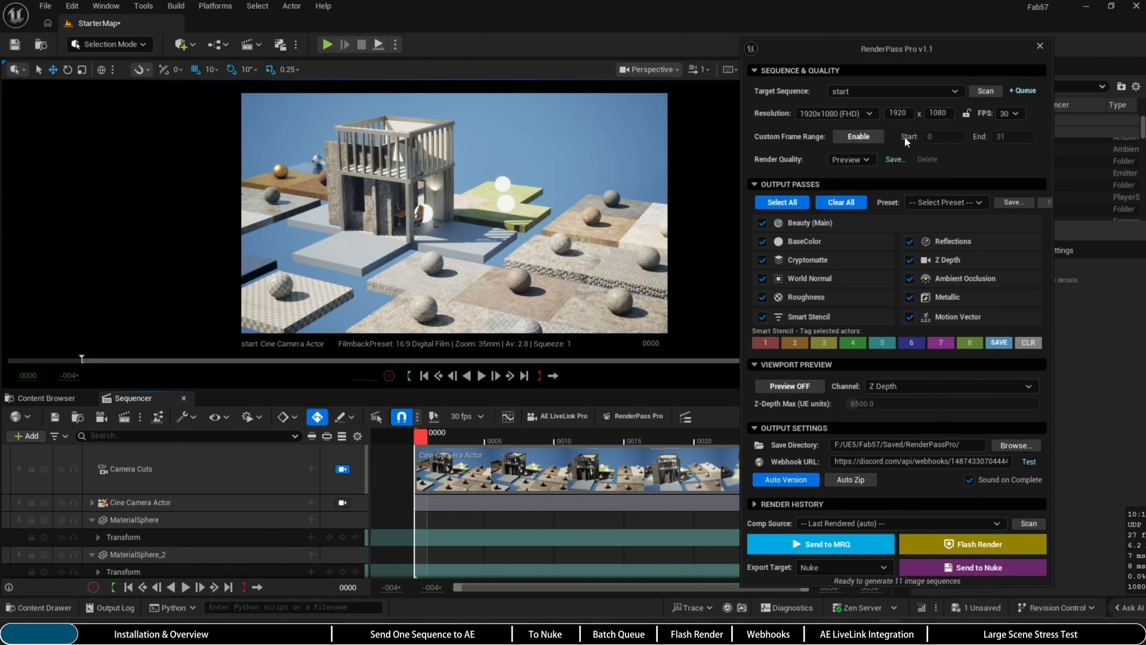
pyautogui.click(874, 136)
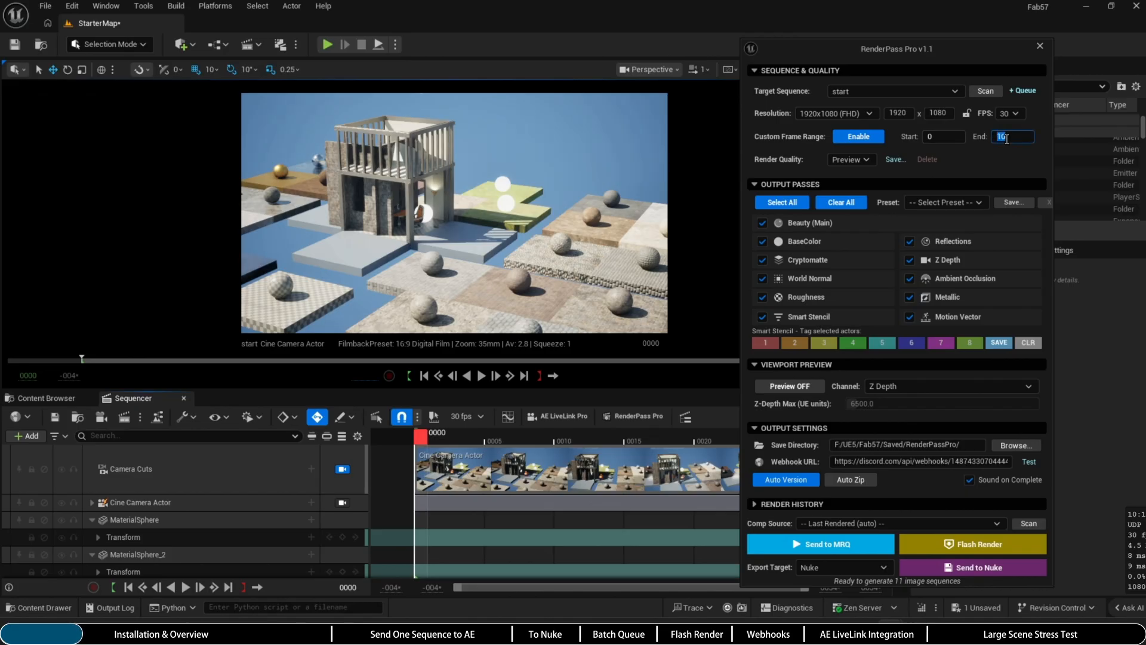
pyautogui.click(862, 160)
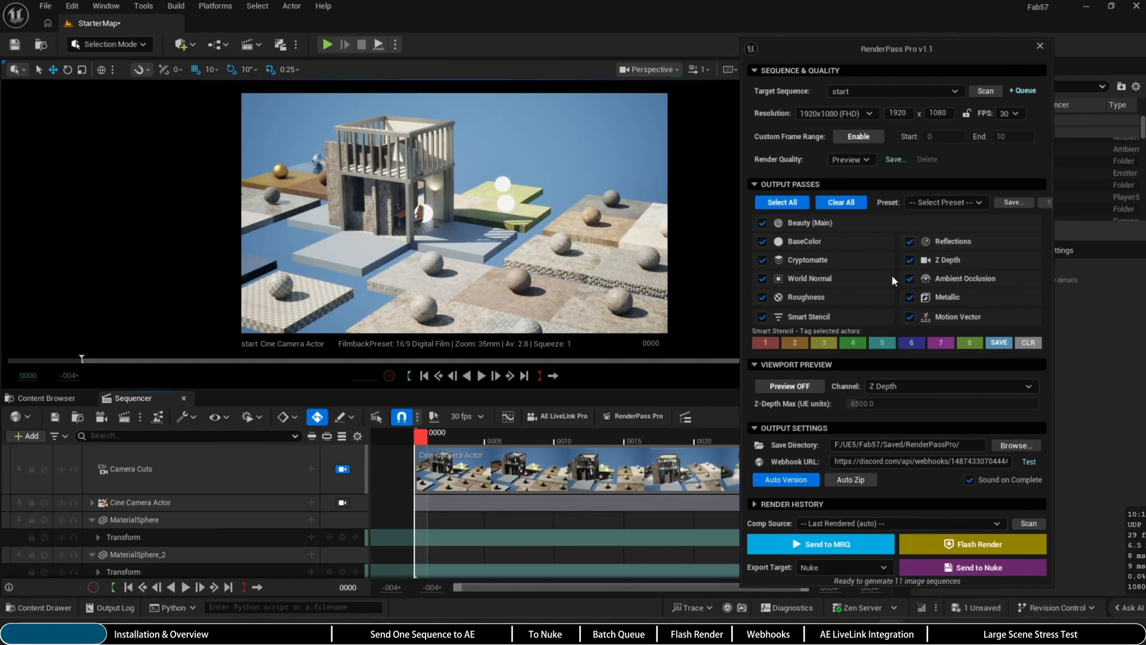
# Clear all output passes, then tick Roughness, Cryptomatte and Smart Stencil.
pyautogui.click(840, 202)
pyautogui.click(762, 297)
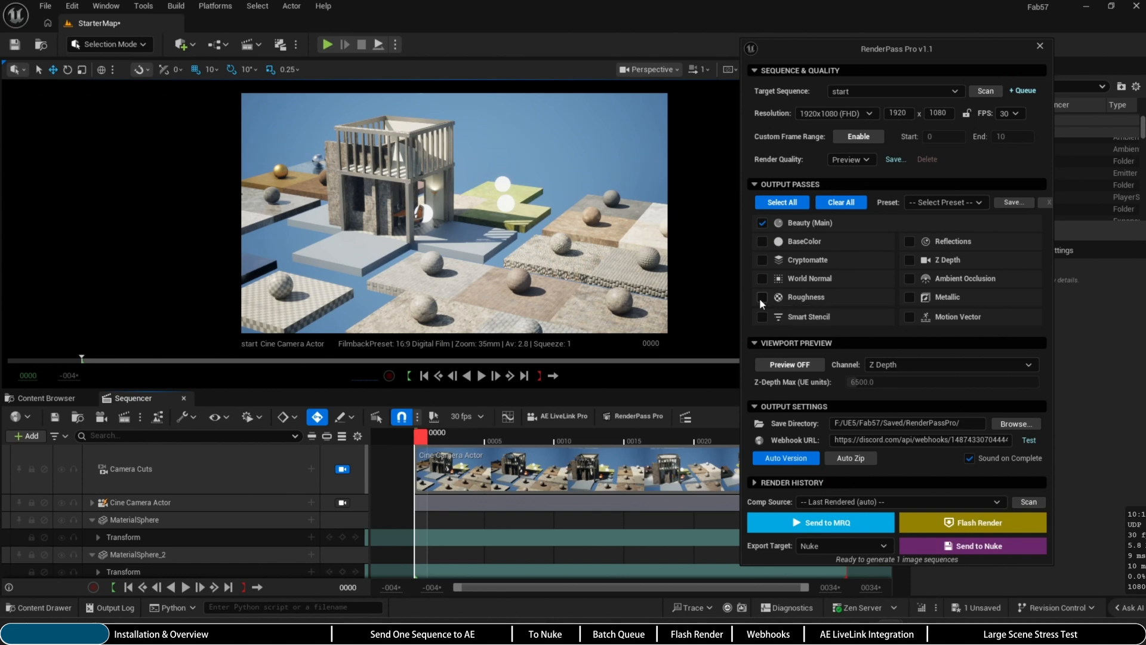
pyautogui.click(763, 260)
pyautogui.click(761, 316)
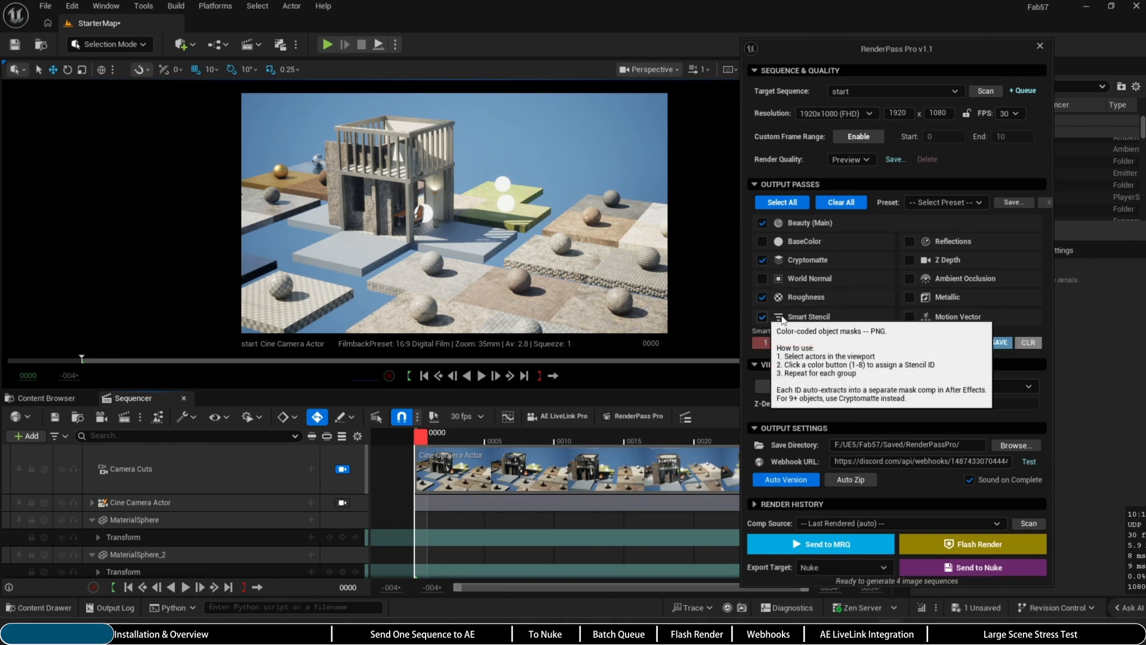
# Save the selection as preset 'TEST', load it, delete it, then select all passes.
pyautogui.click(1012, 202)
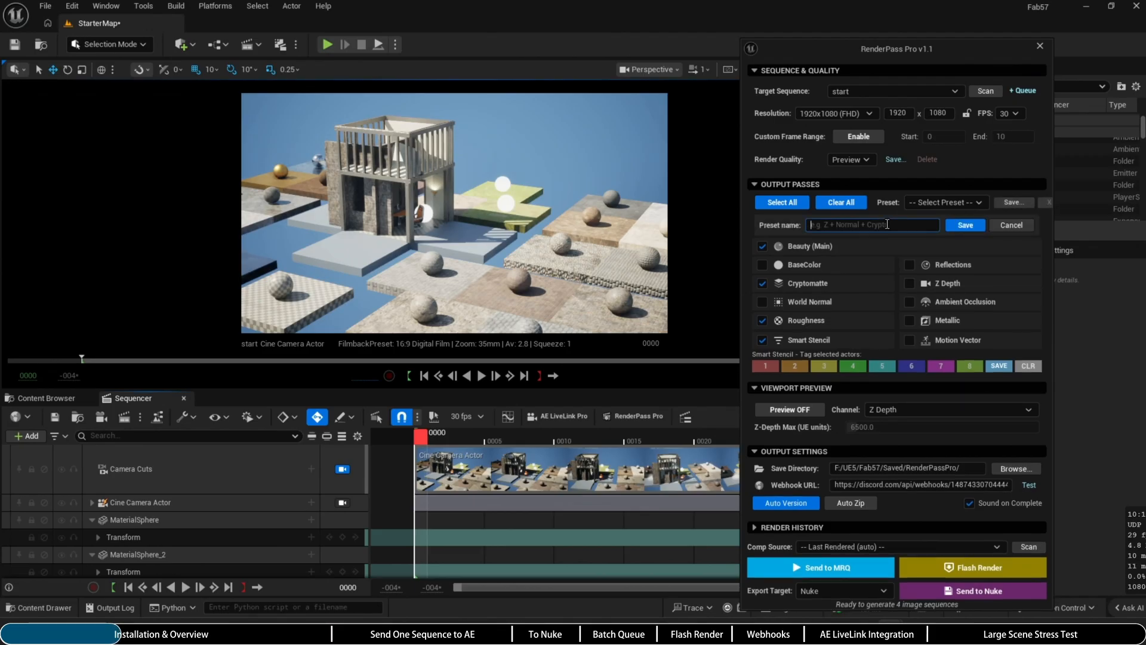
pyautogui.write('TEST')
pyautogui.click(967, 224)
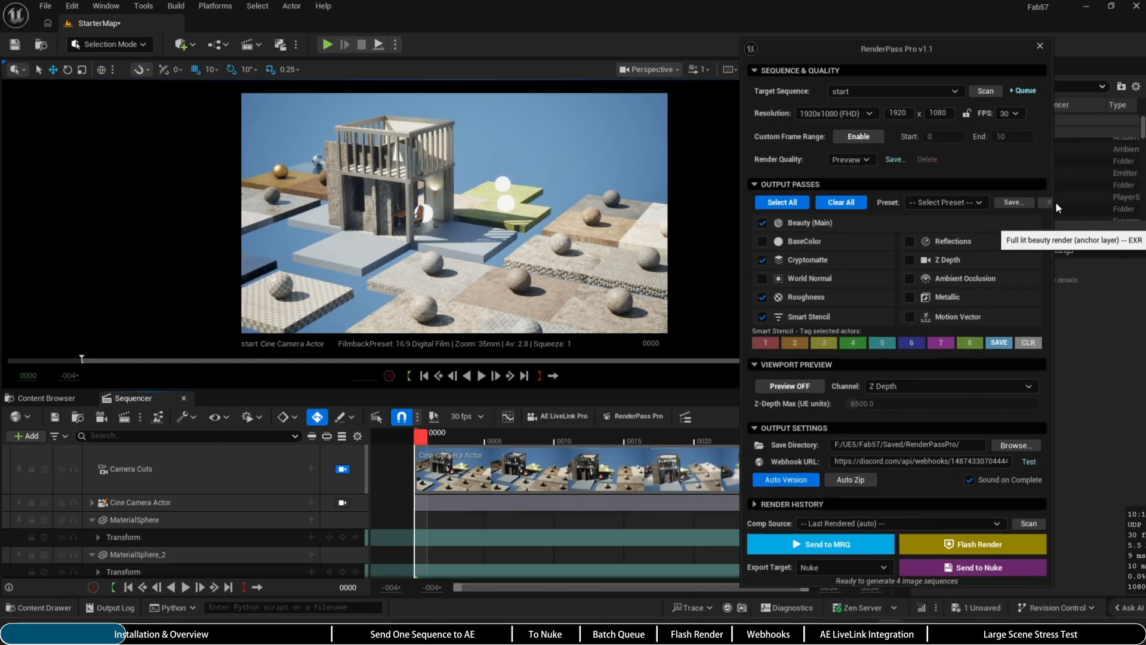
pyautogui.click(965, 204)
pyautogui.click(953, 276)
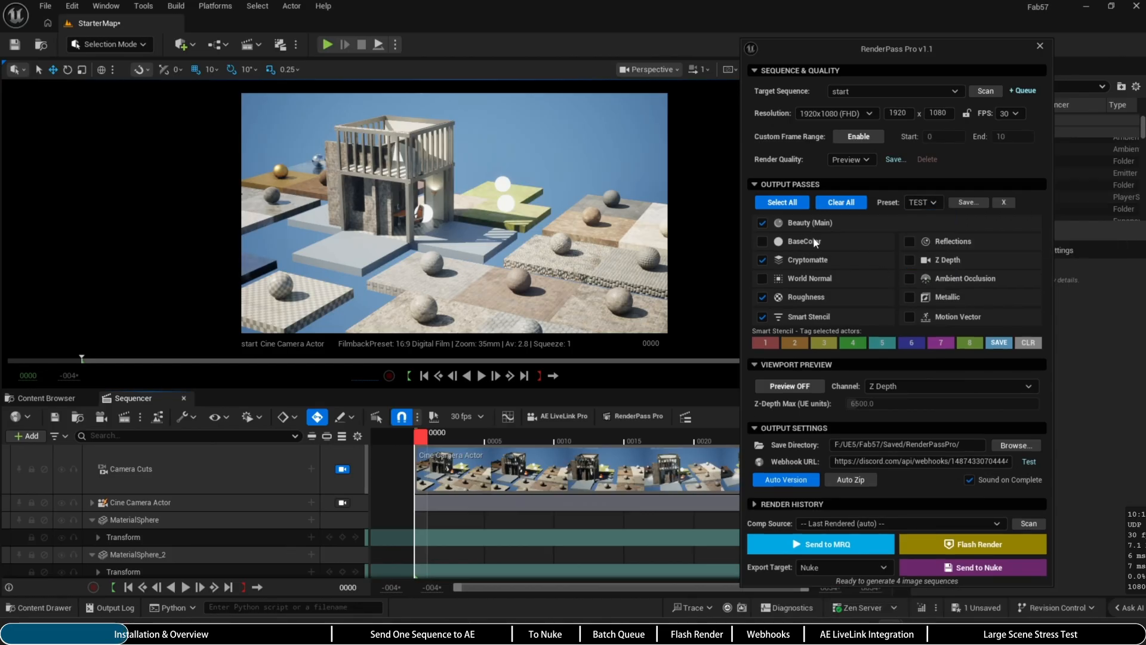
pyautogui.click(1006, 202)
pyautogui.click(589, 338)
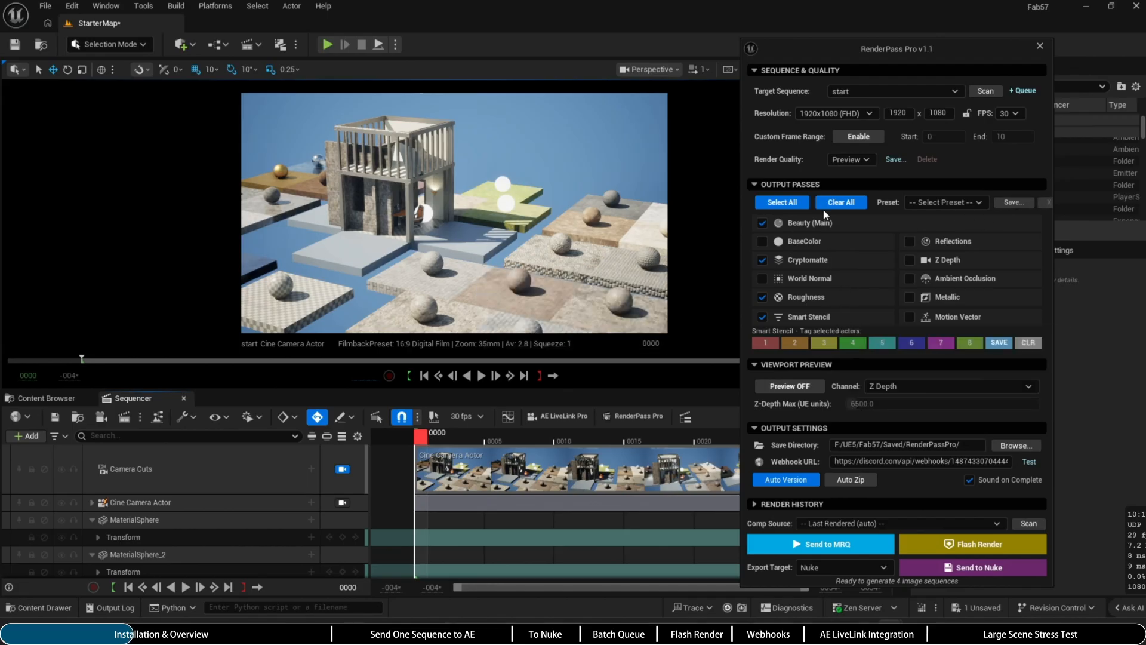
pyautogui.click(791, 206)
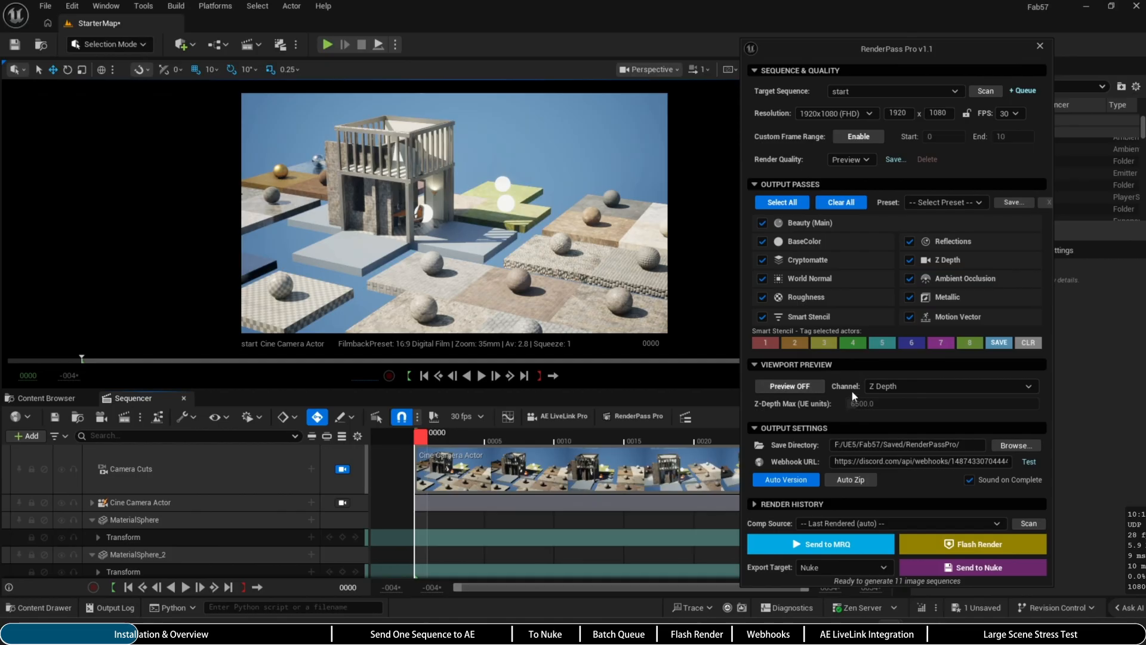
# Turn on the viewport pass preview and set Z-Depth Max to 5000.
pyautogui.click(808, 386)
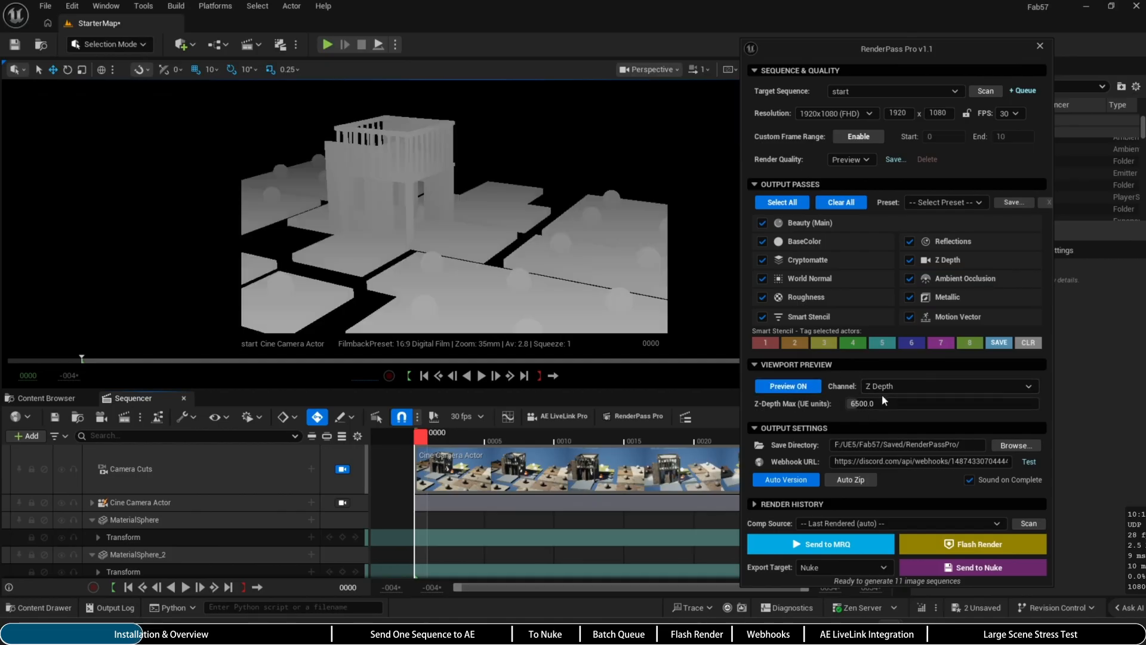
pyautogui.click(860, 404)
pyautogui.doubleClick(868, 403)
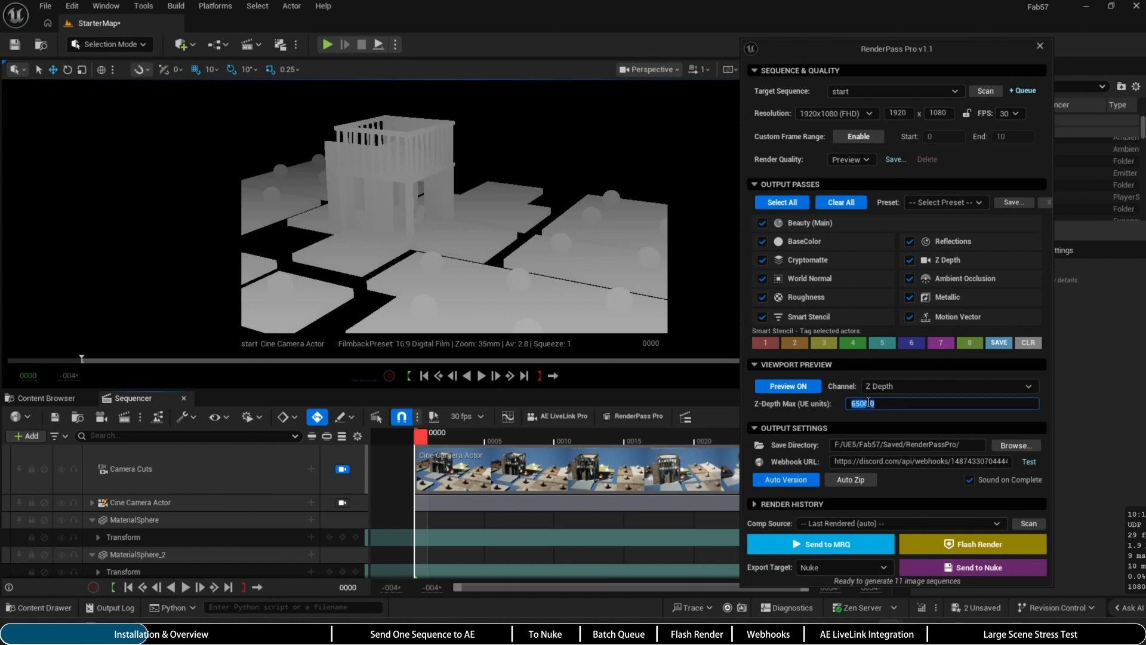
pyautogui.write('5000')
pyautogui.press('Return')
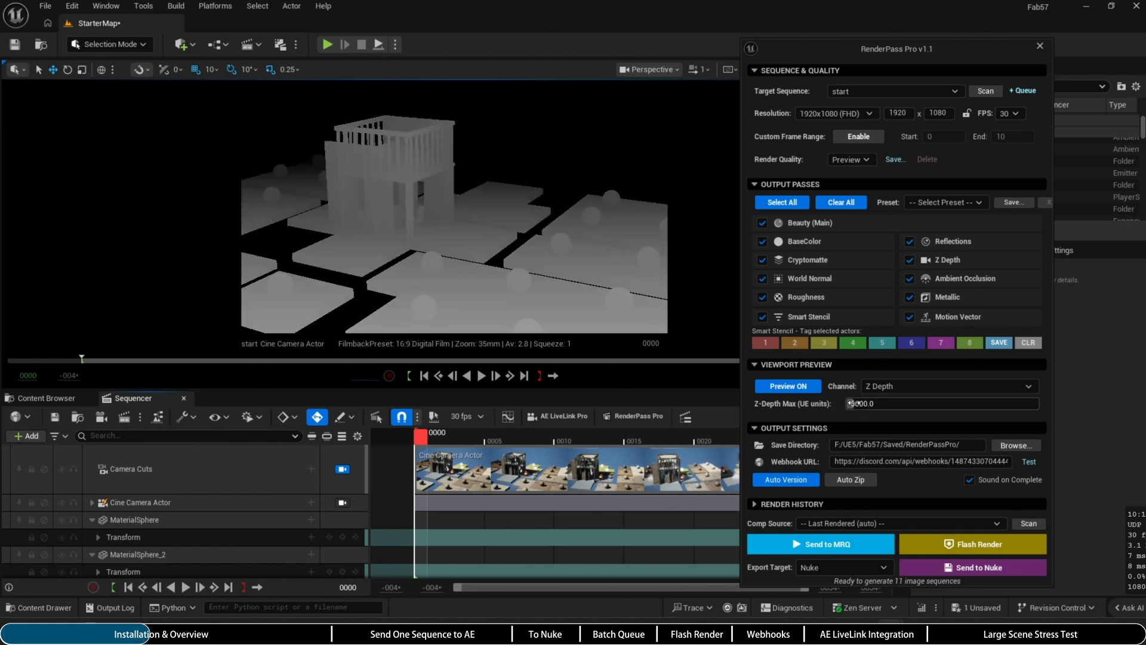
pyautogui.moveTo(860, 403); pyautogui.dragTo(842, 403)
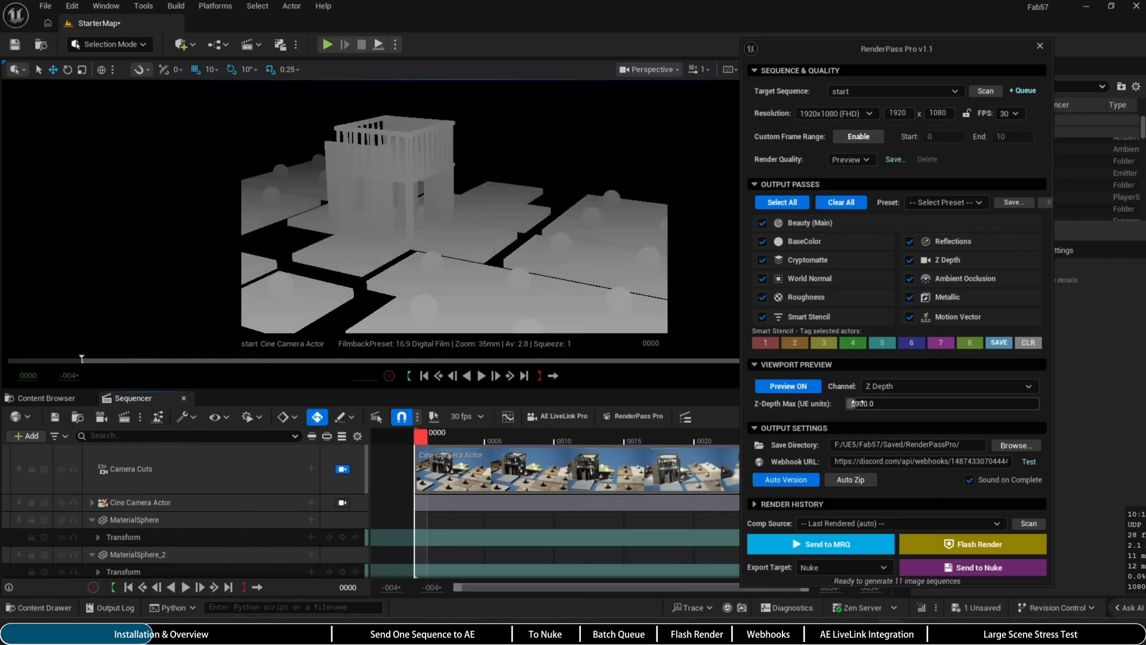
# Preview World Normal with DirectX off, then Ambient Occlusion, clearing its intensity value.
pyautogui.click(949, 386)
pyautogui.click(913, 412)
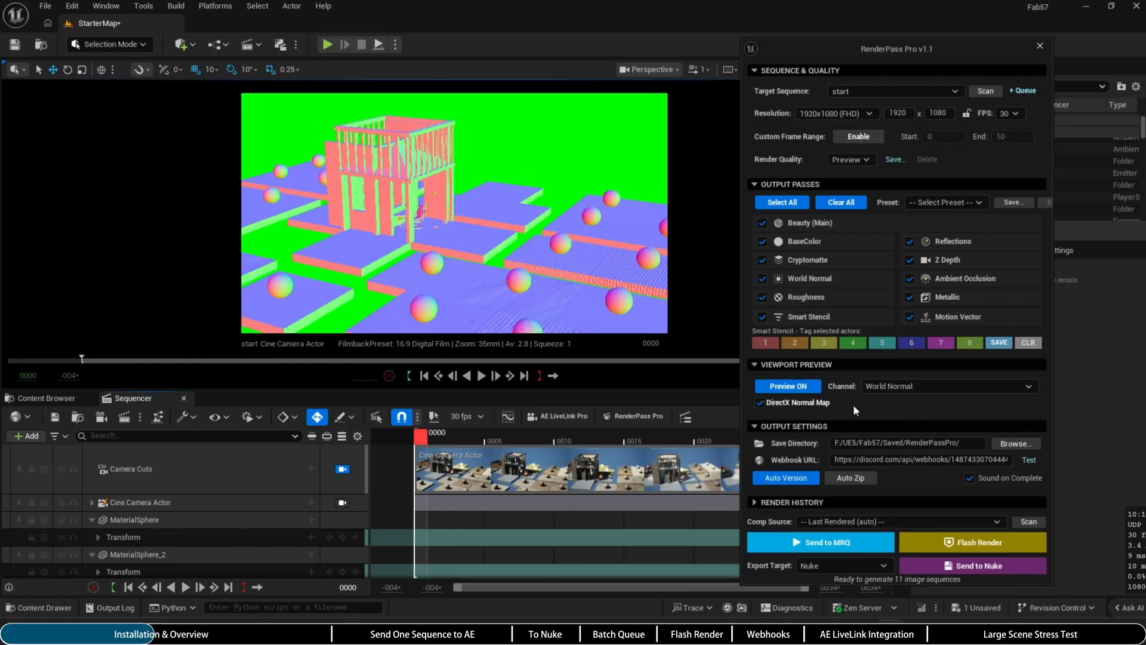
pyautogui.click(783, 407)
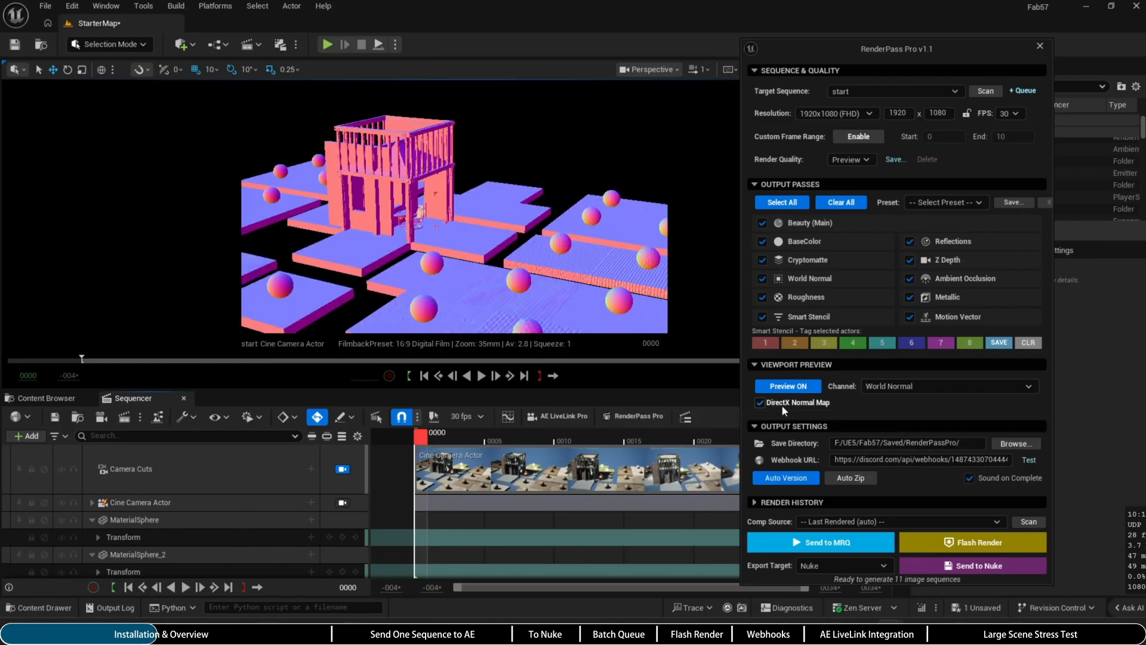
pyautogui.click(782, 405)
pyautogui.click(782, 405)
pyautogui.click(913, 388)
pyautogui.click(933, 431)
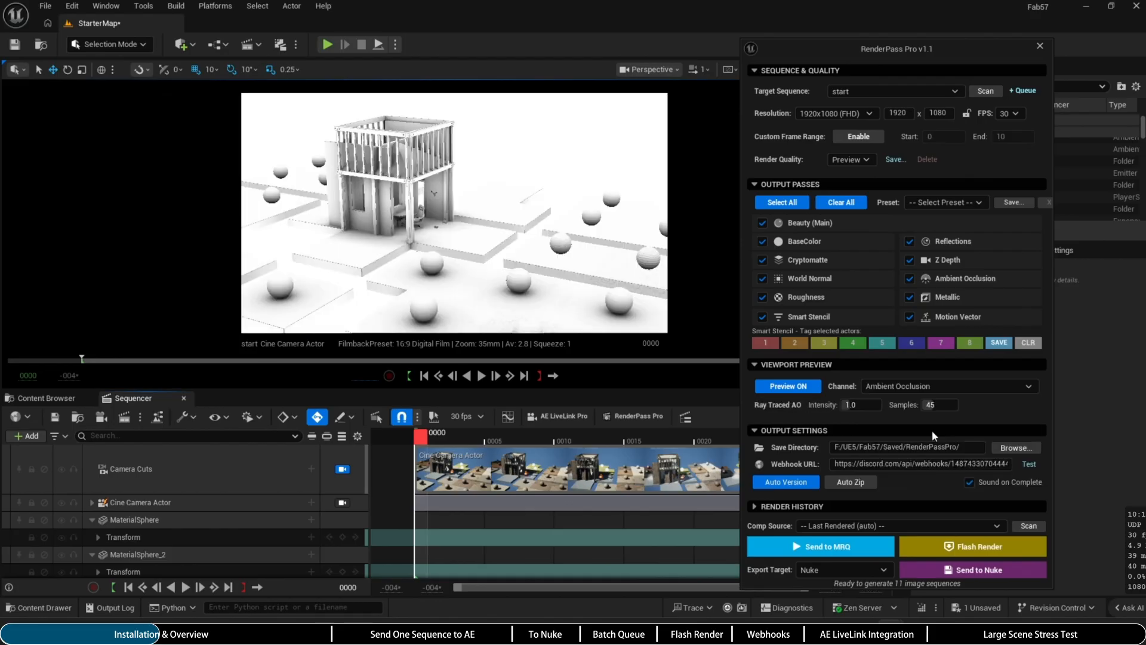
pyautogui.click(855, 404)
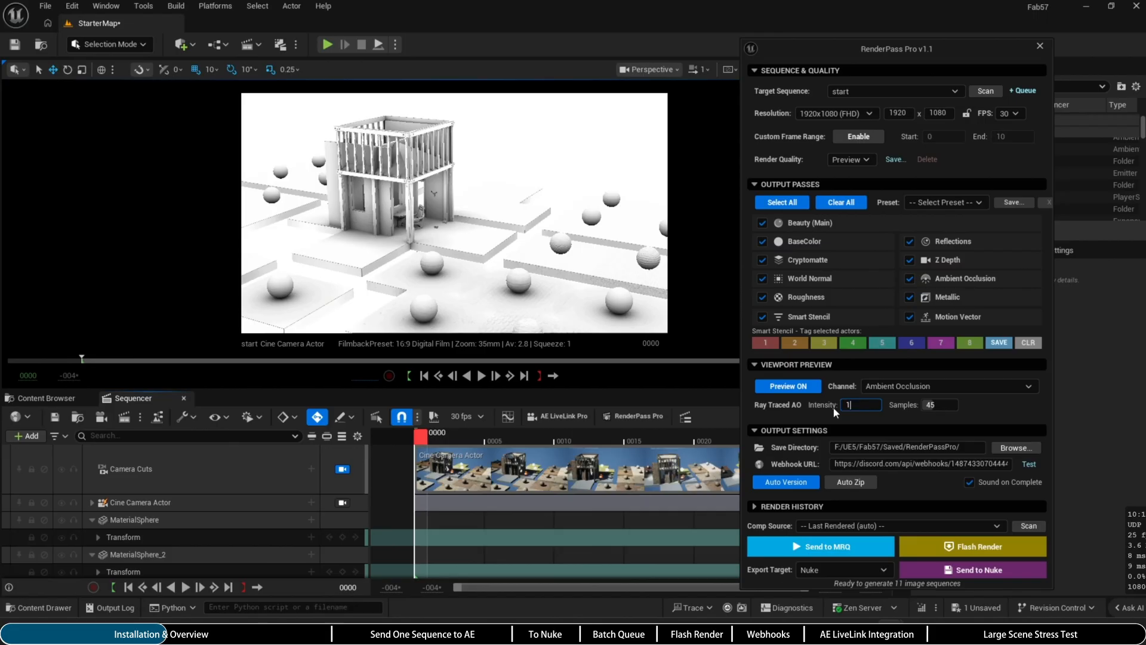
pyautogui.press('BackSpace')
# Cycle the preview channel through Roughness, Metallic and Motion Vector.
pyautogui.click(907, 388)
pyautogui.click(908, 436)
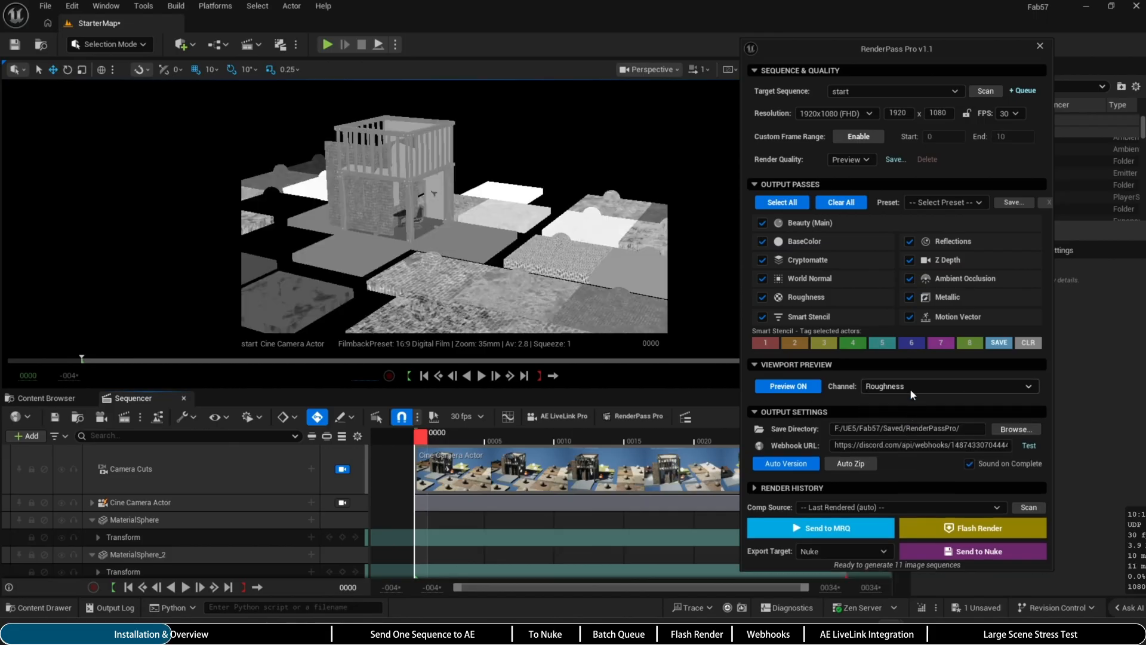
pyautogui.click(909, 388)
pyautogui.click(901, 450)
pyautogui.click(903, 387)
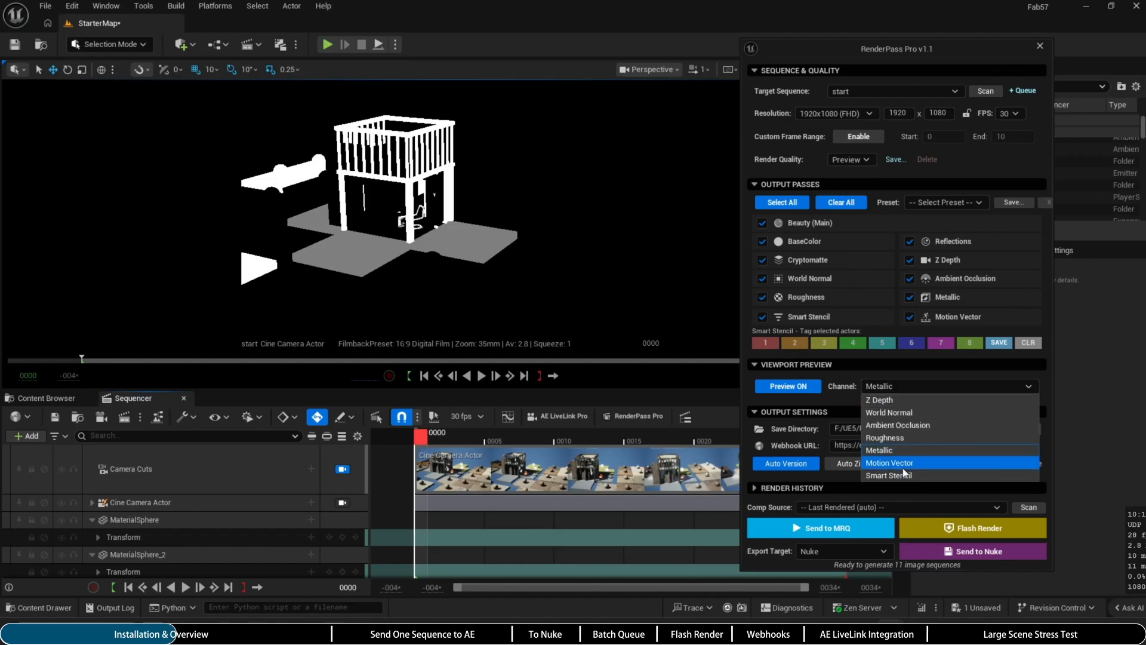
pyautogui.click(904, 464)
pyautogui.click(905, 387)
# Show the Smart Stencil preview and tag the selected box slab as Stencil 1 (Red).
pyautogui.click(904, 475)
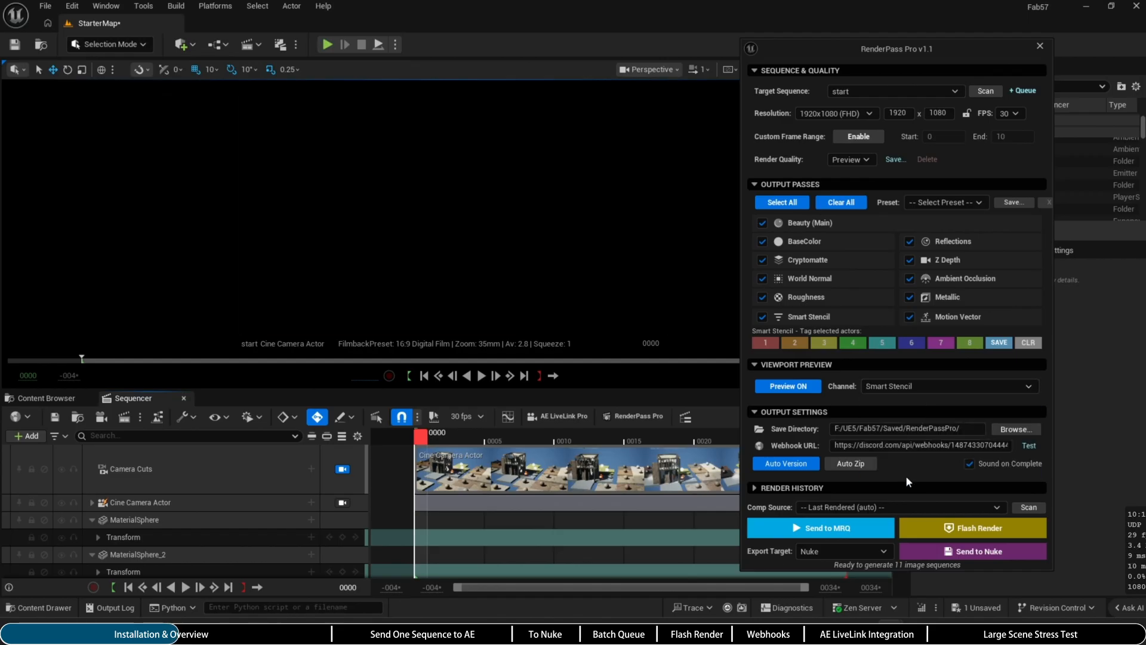
pyautogui.click(787, 386)
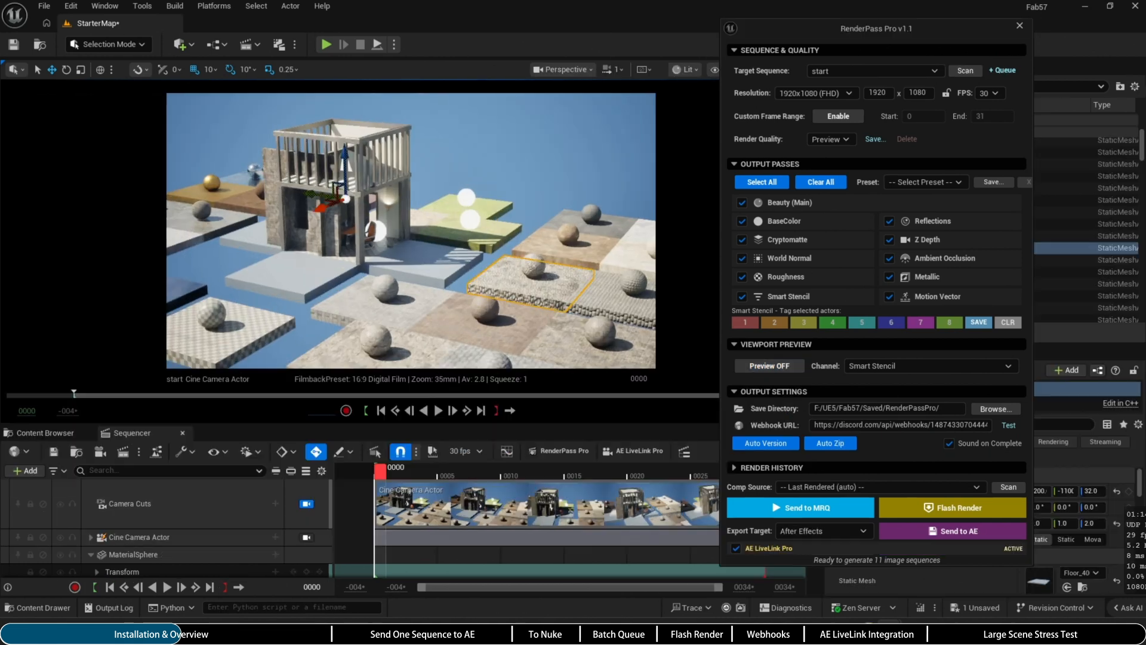
pyautogui.click(770, 366)
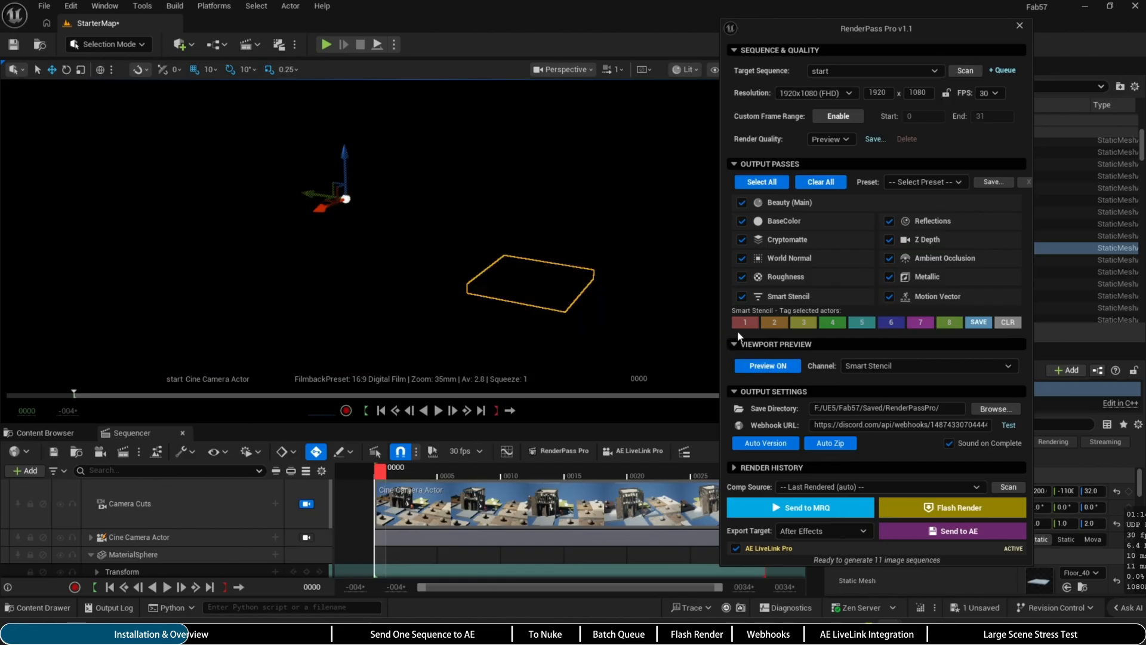
pyautogui.click(751, 326)
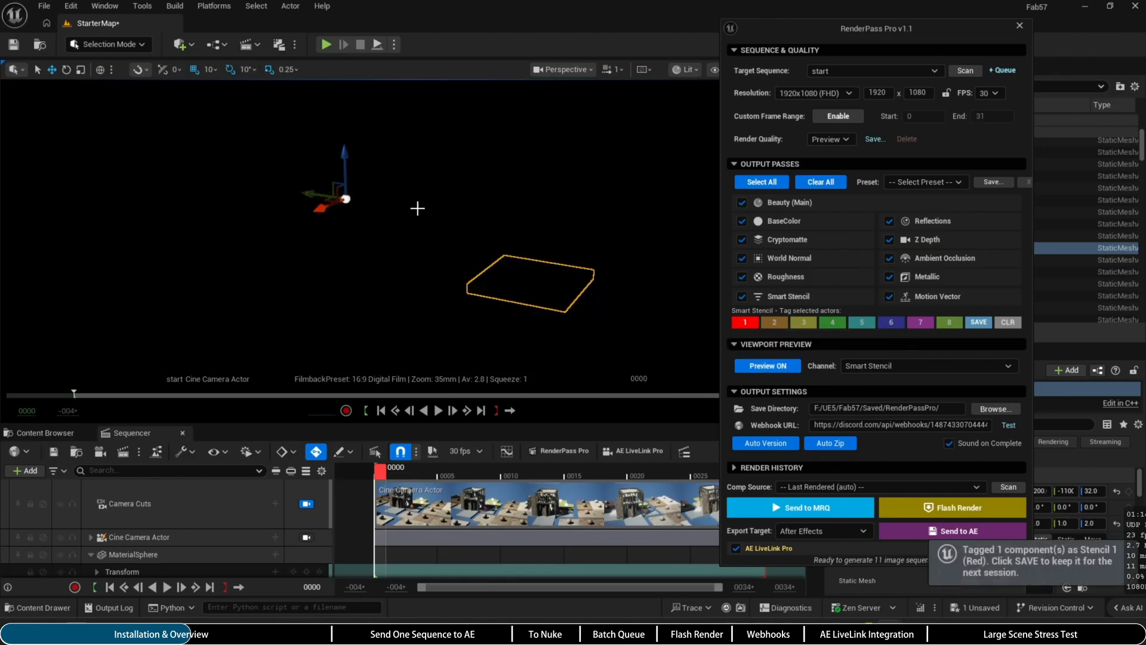
pyautogui.click(71, 6)
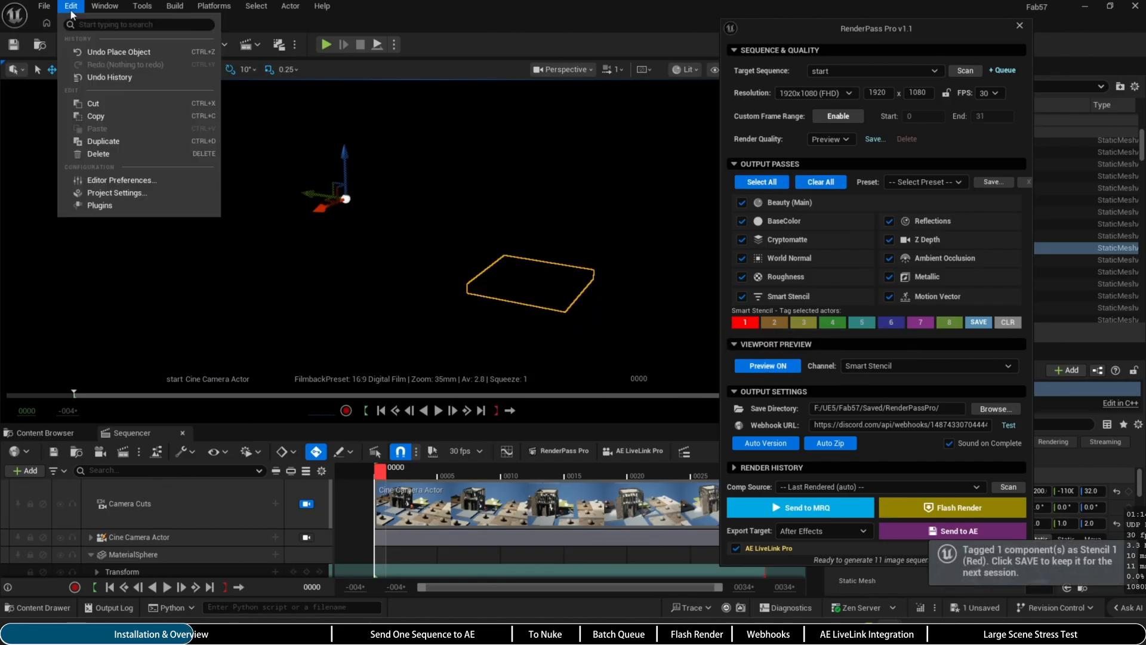
# Set Custom Depth-Stencil Pass to Enabled with Stencil, then tag the neighbouring mesh Stencil 2 (Orange).
pyautogui.click(114, 194)
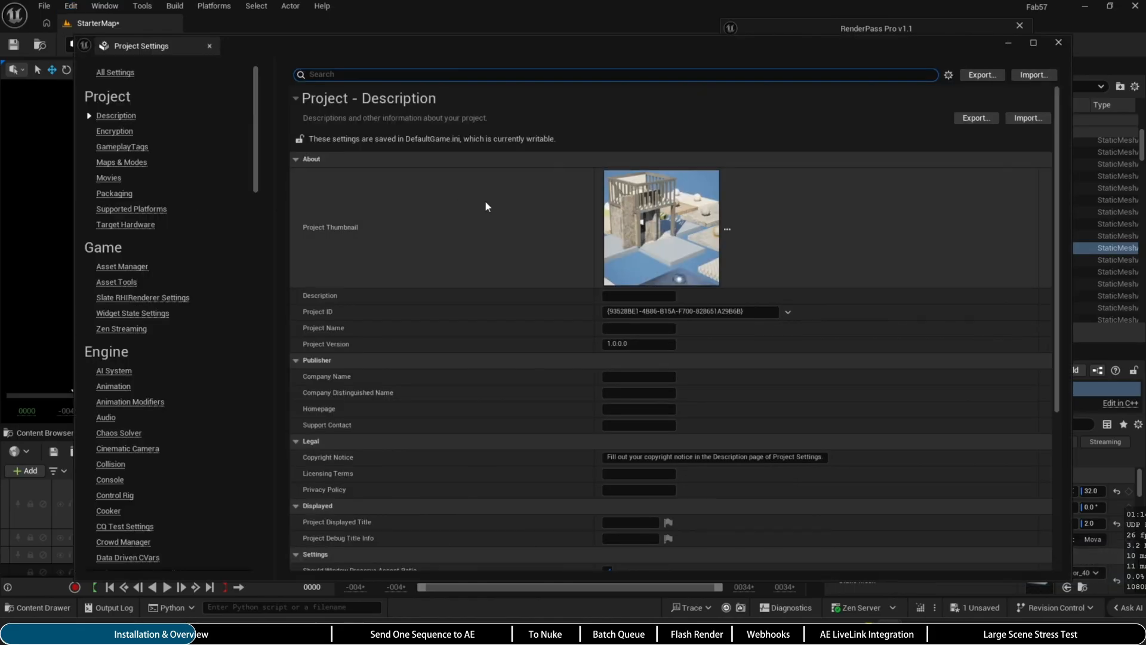
pyautogui.write('d')
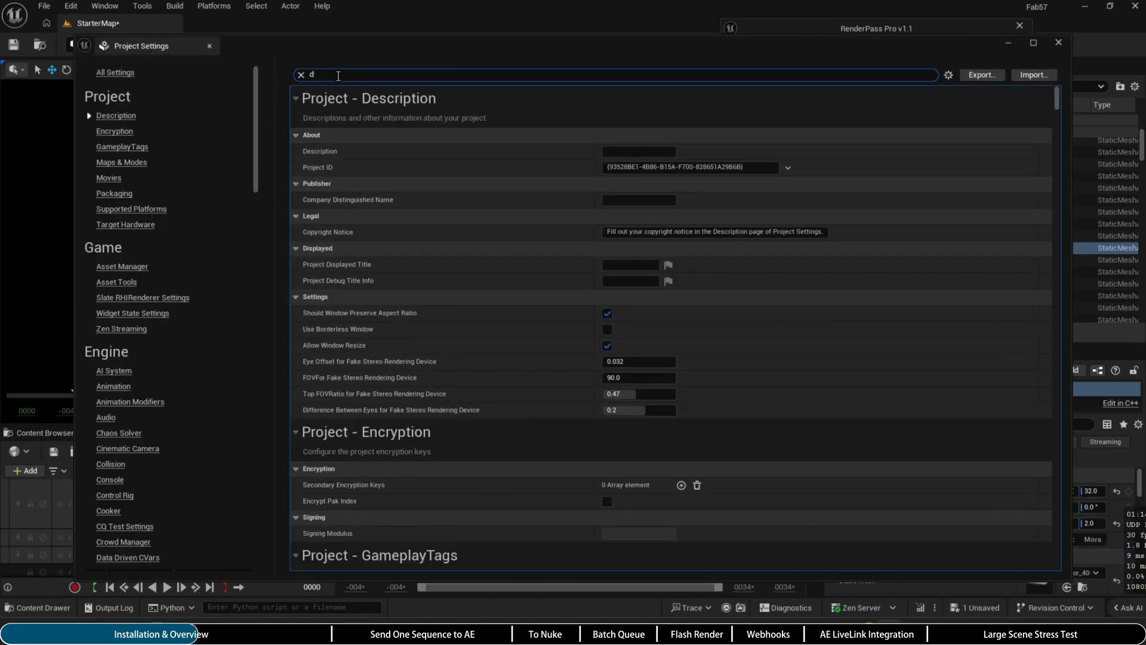
pyautogui.write('epth')
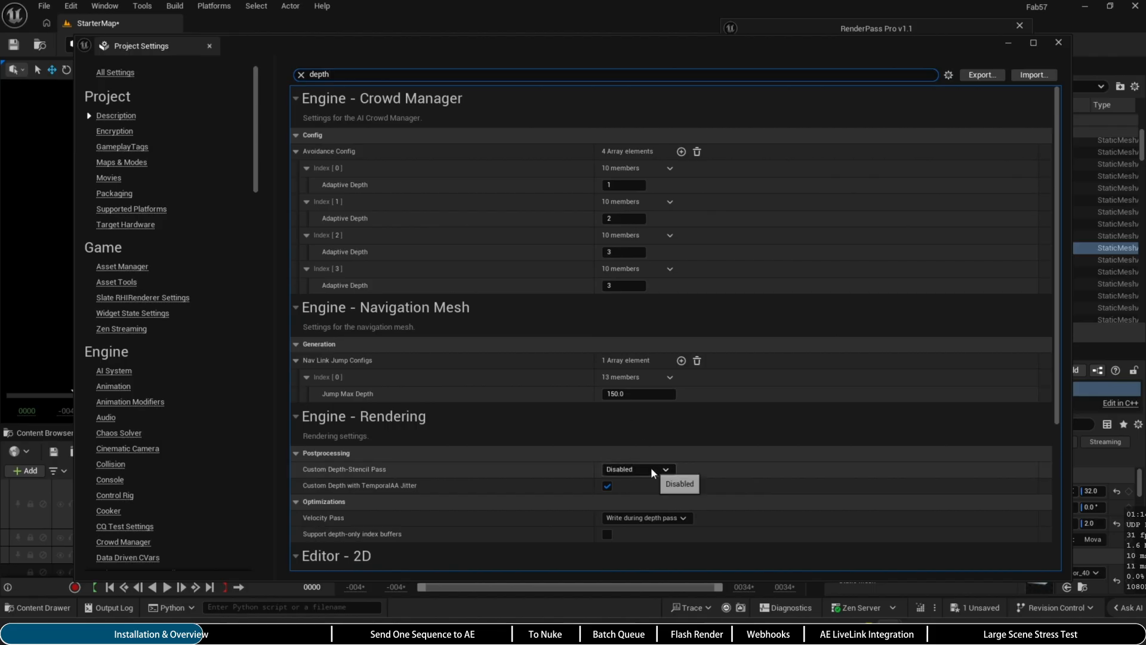
pyautogui.click(651, 470)
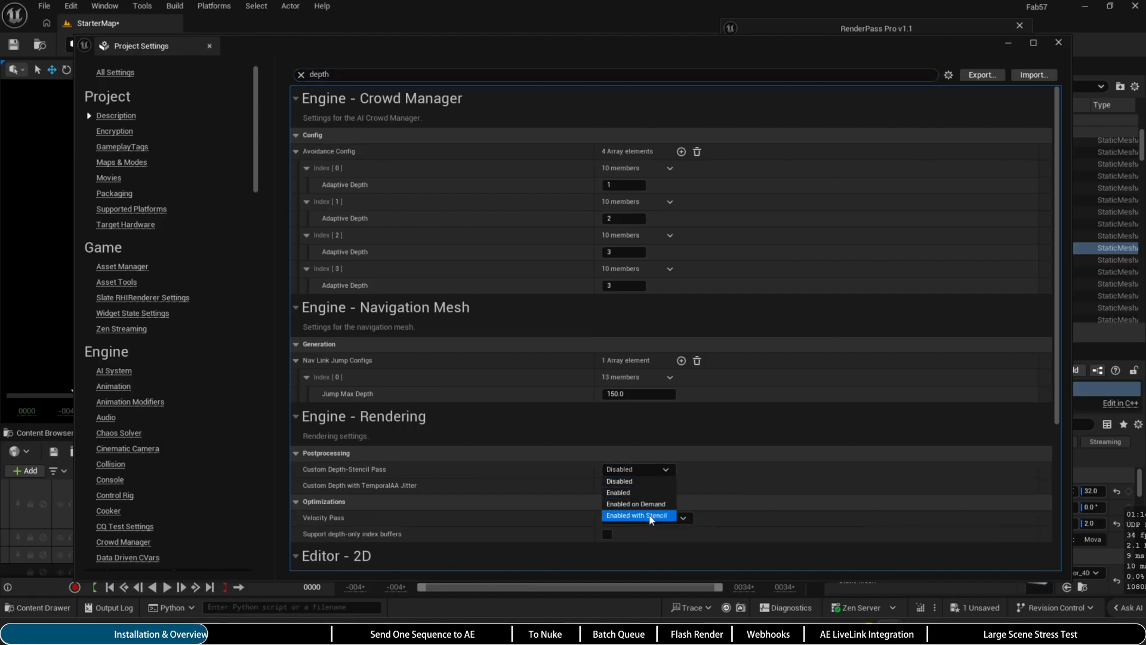
pyautogui.click(654, 517)
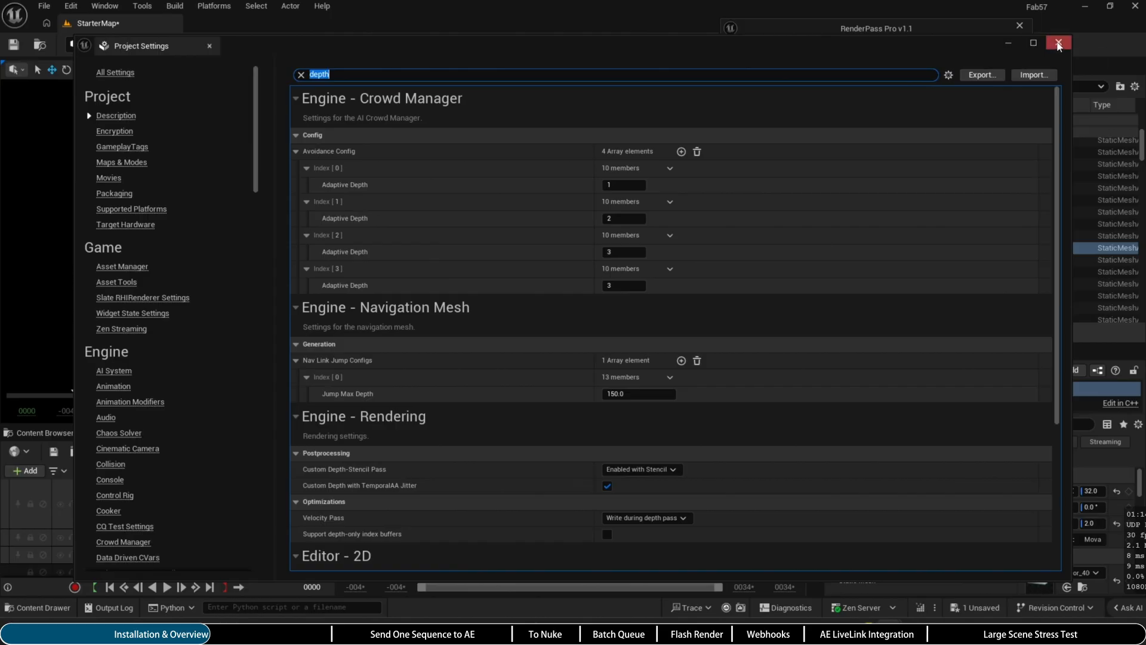
pyautogui.click(1058, 43)
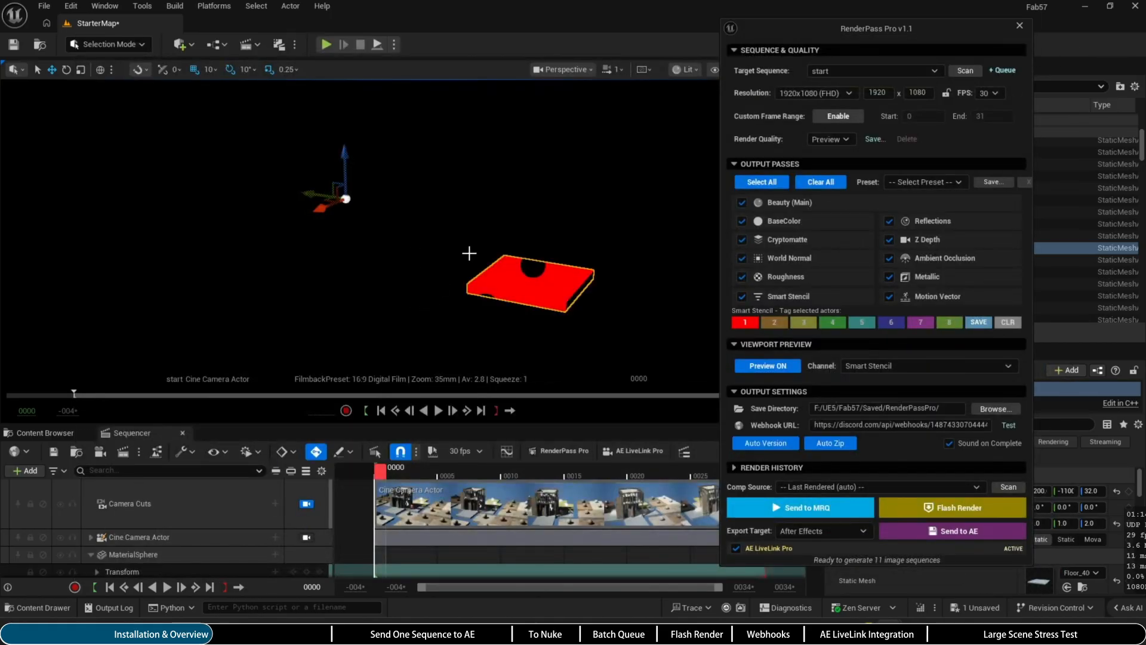
pyautogui.click(387, 273)
pyautogui.click(774, 322)
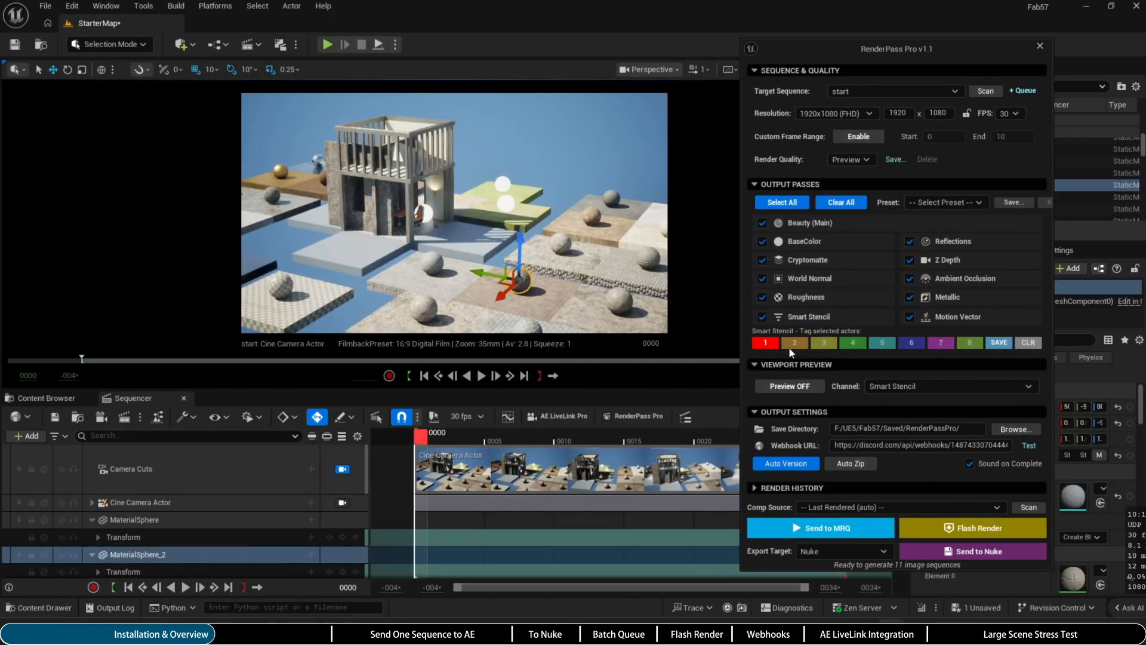
# Tag three more meshes with stencil colours, including the sphere as Stencil 8 (Lime).
pyautogui.click(395, 224)
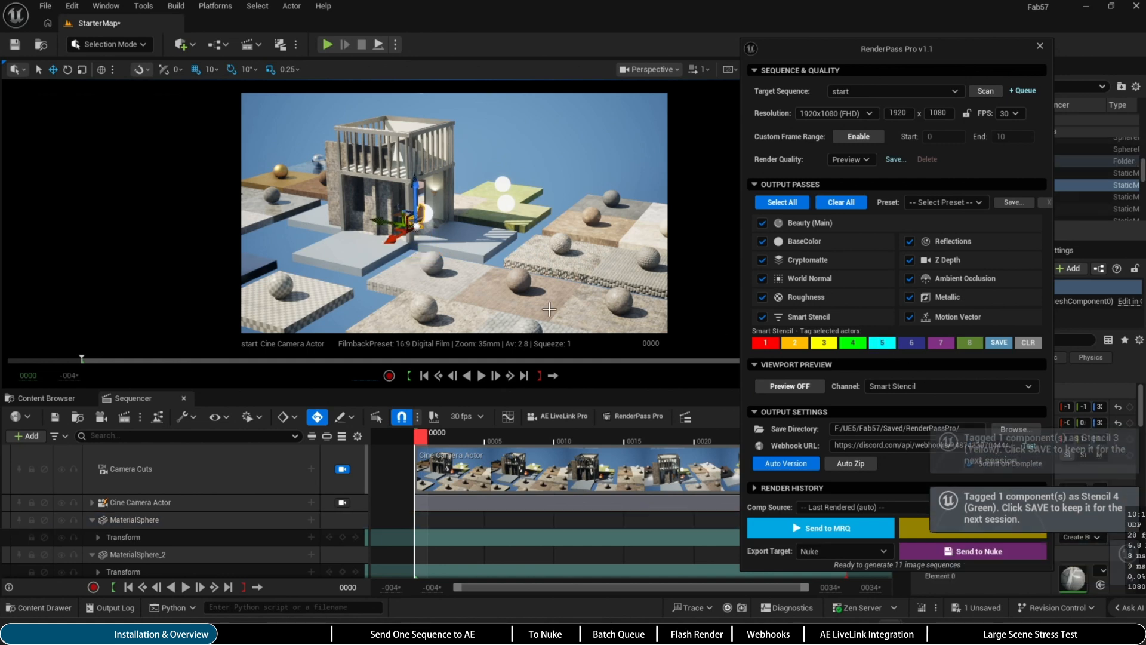
pyautogui.click(883, 342)
pyautogui.click(305, 213)
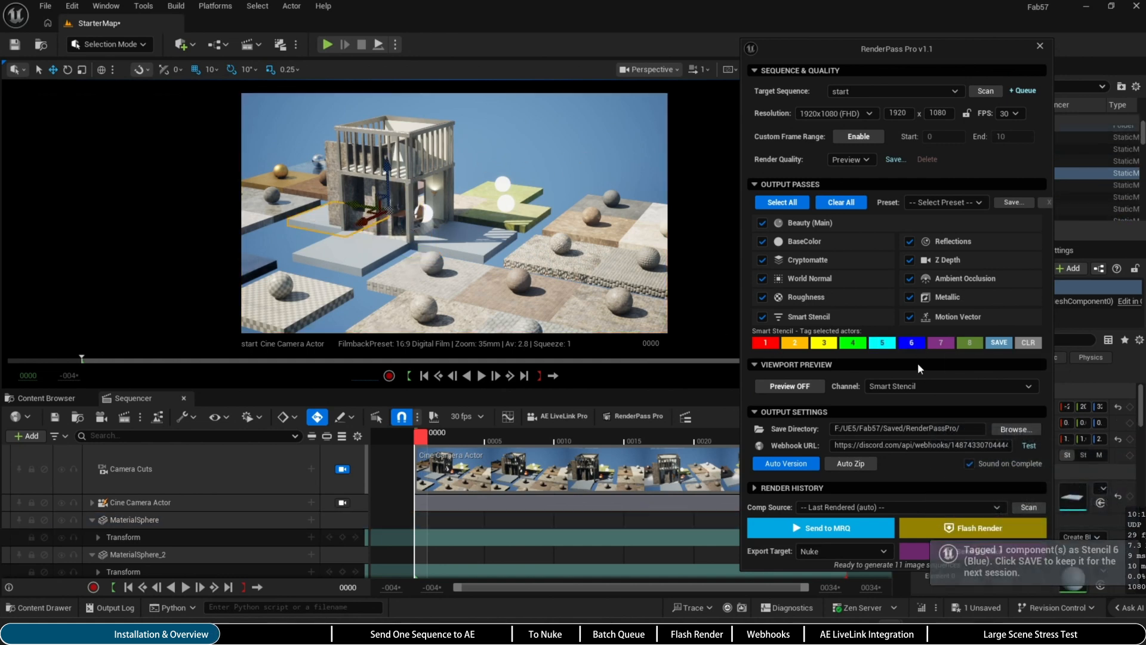
pyautogui.click(942, 344)
pyautogui.click(425, 308)
pyautogui.click(971, 344)
# Preview the stencil colours, tag the right slab Stencil 3 (Yellow), then return to the lit view.
pyautogui.click(789, 385)
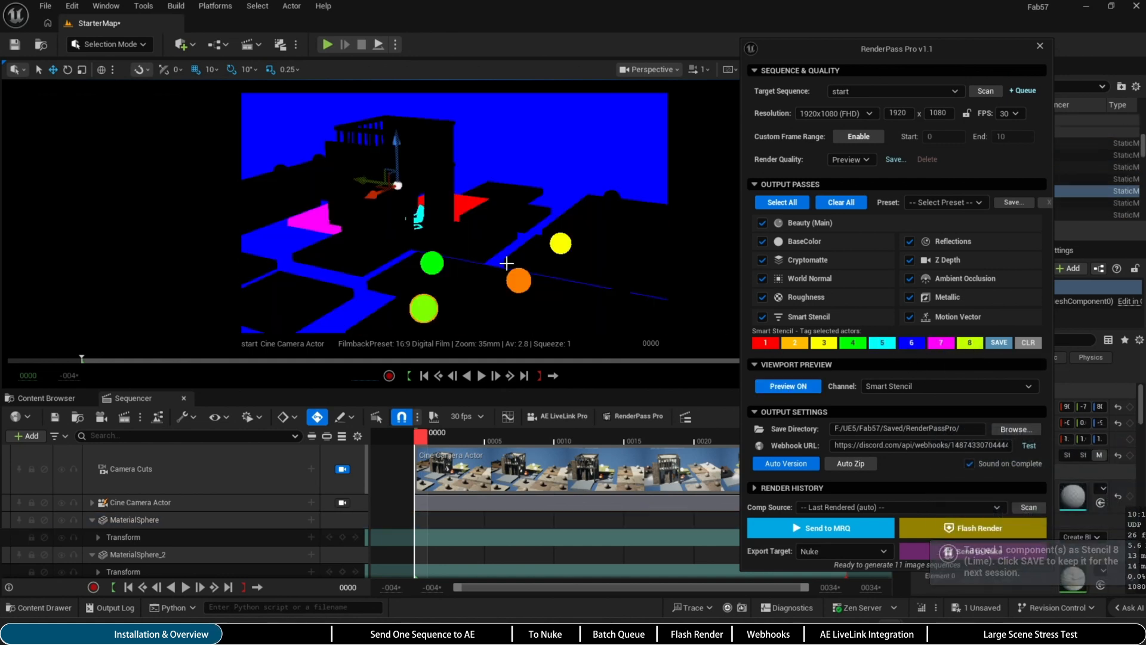
pyautogui.click(592, 214)
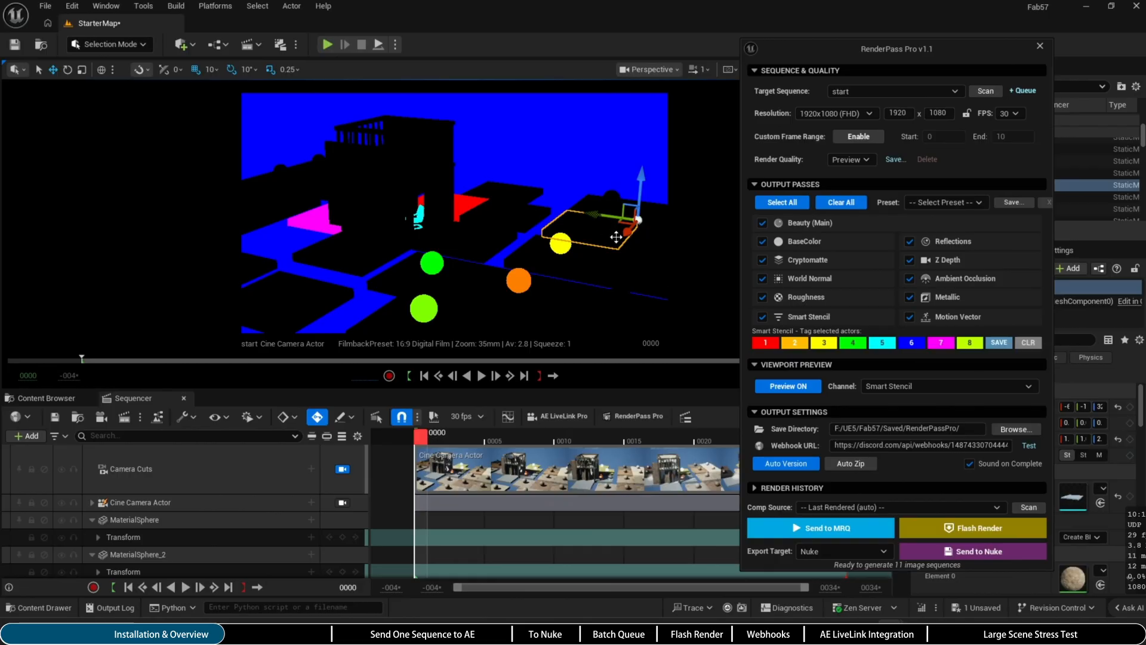
pyautogui.click(825, 342)
pyautogui.click(287, 301)
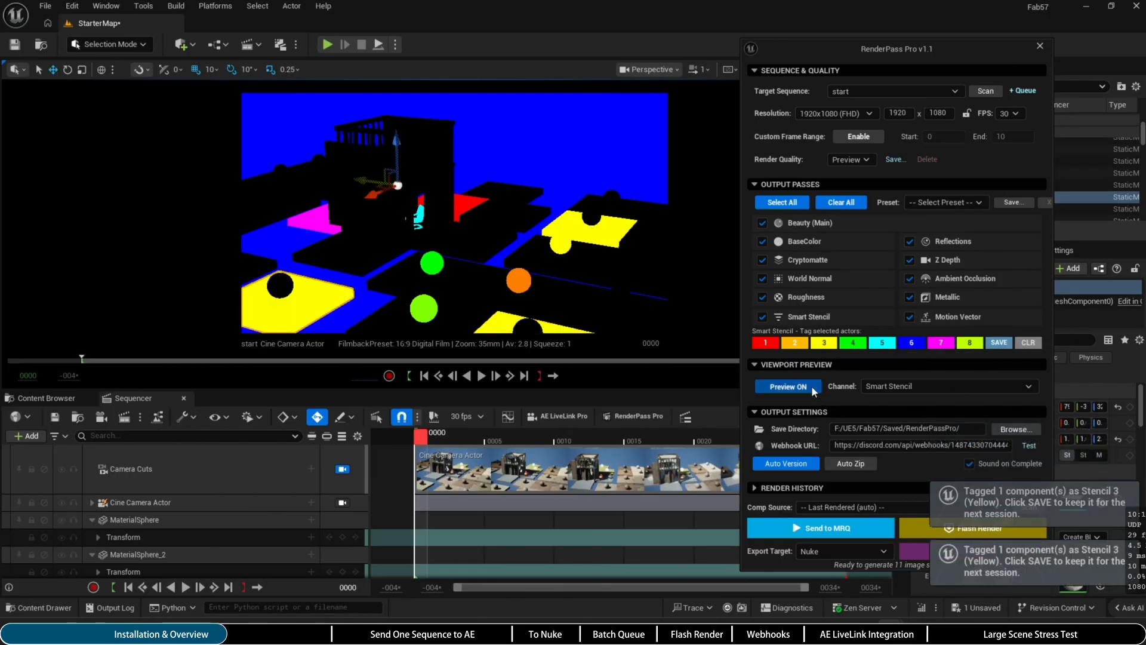
pyautogui.click(788, 385)
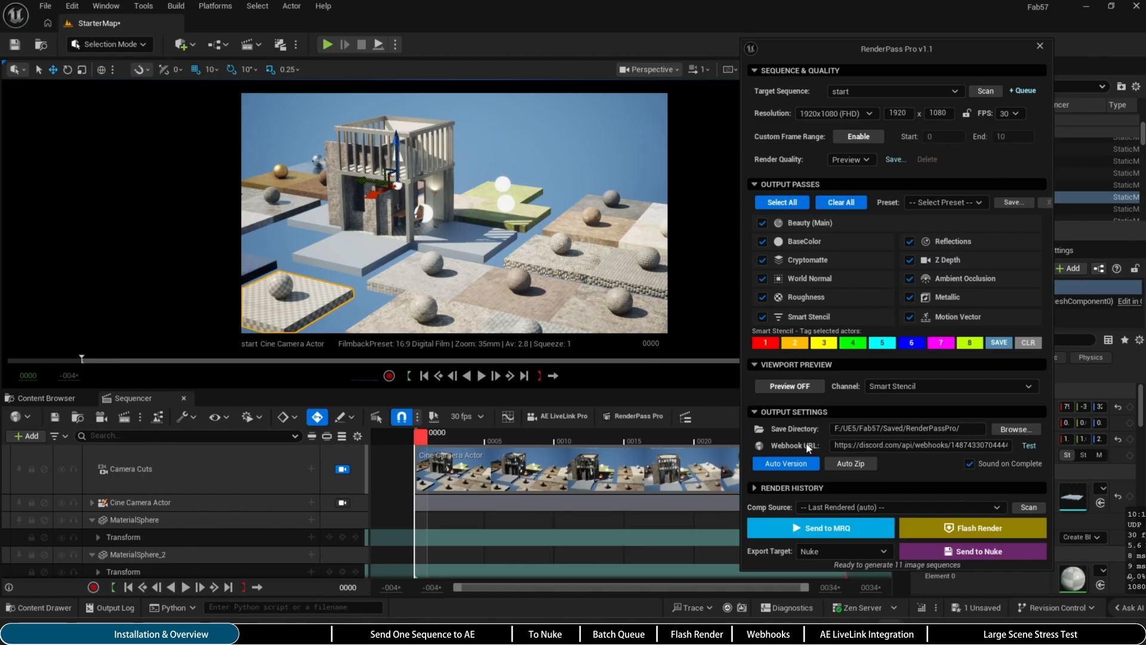
# Turn on Auto Zip in the RenderPass Pro output settings.
pyautogui.moveTo(921, 446)
pyautogui.moveTo(784, 475)
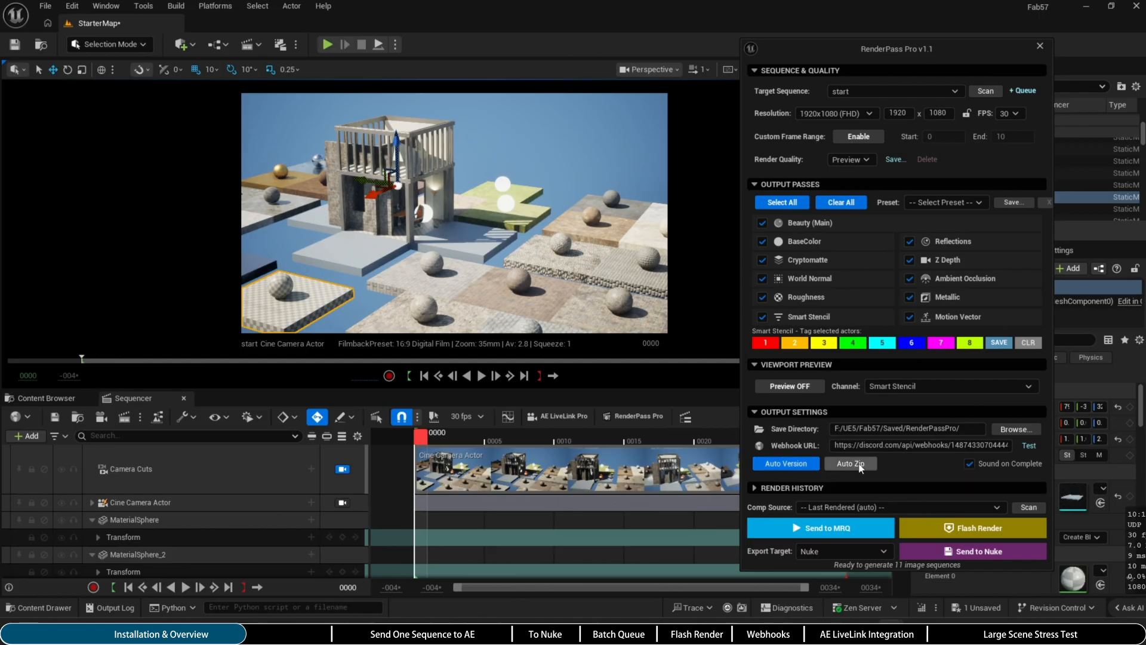
pyautogui.moveTo(861, 467)
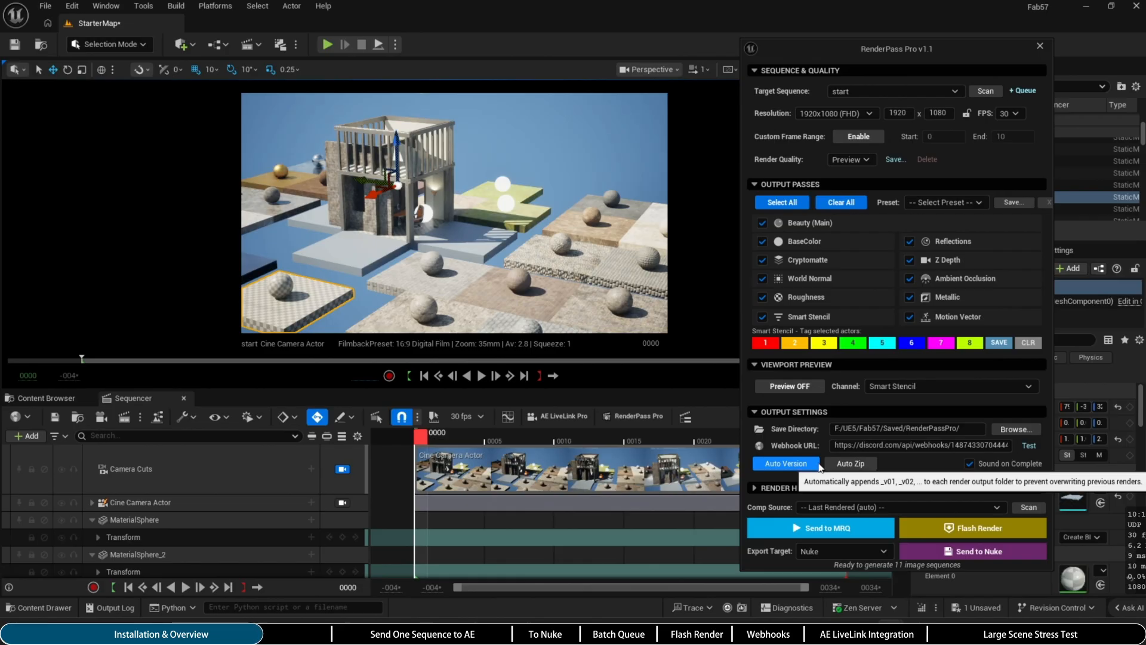
pyautogui.click(866, 464)
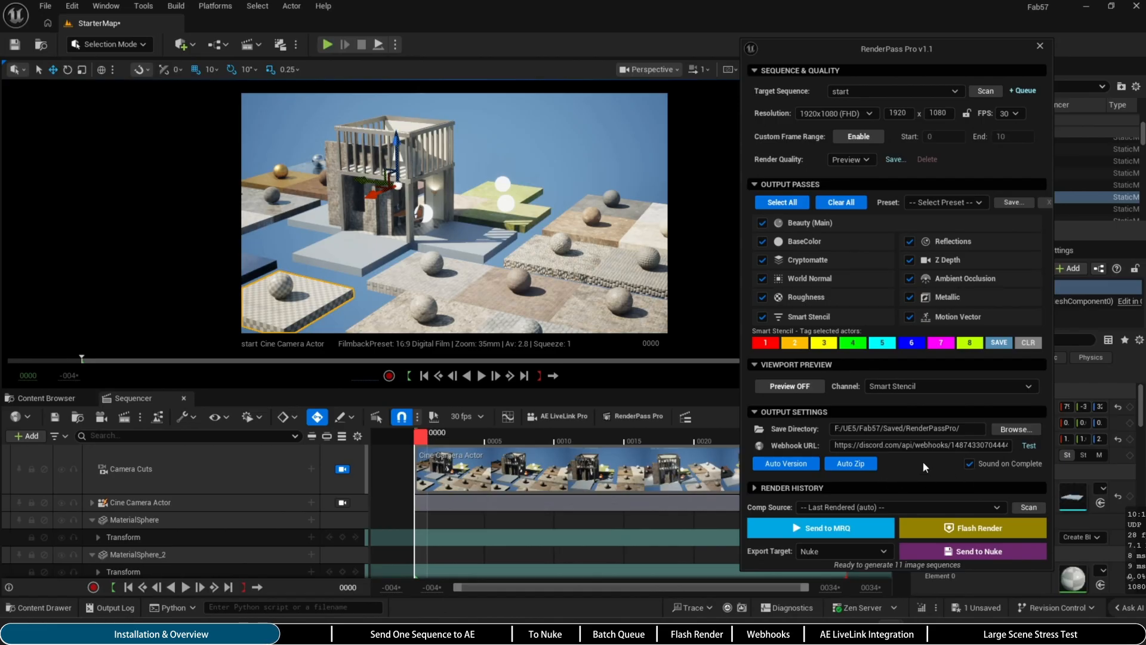
# Expand the Render History section, scroll through it, and collapse it again.
pyautogui.click(769, 490)
pyautogui.scroll(-10, 848, 542)
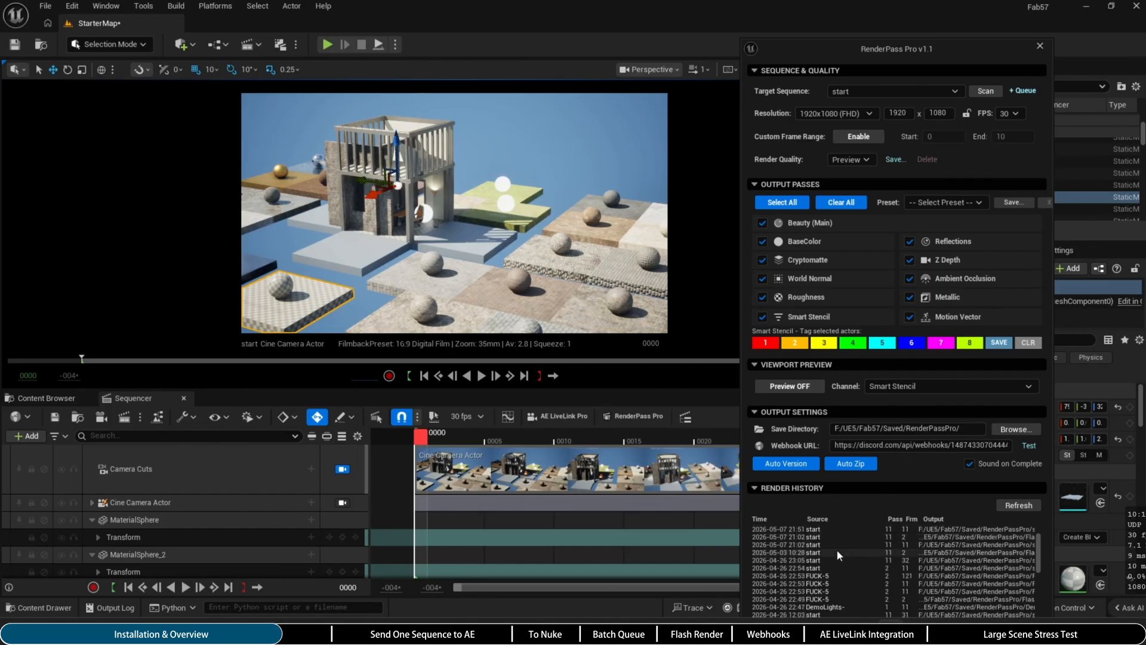
pyautogui.click(782, 488)
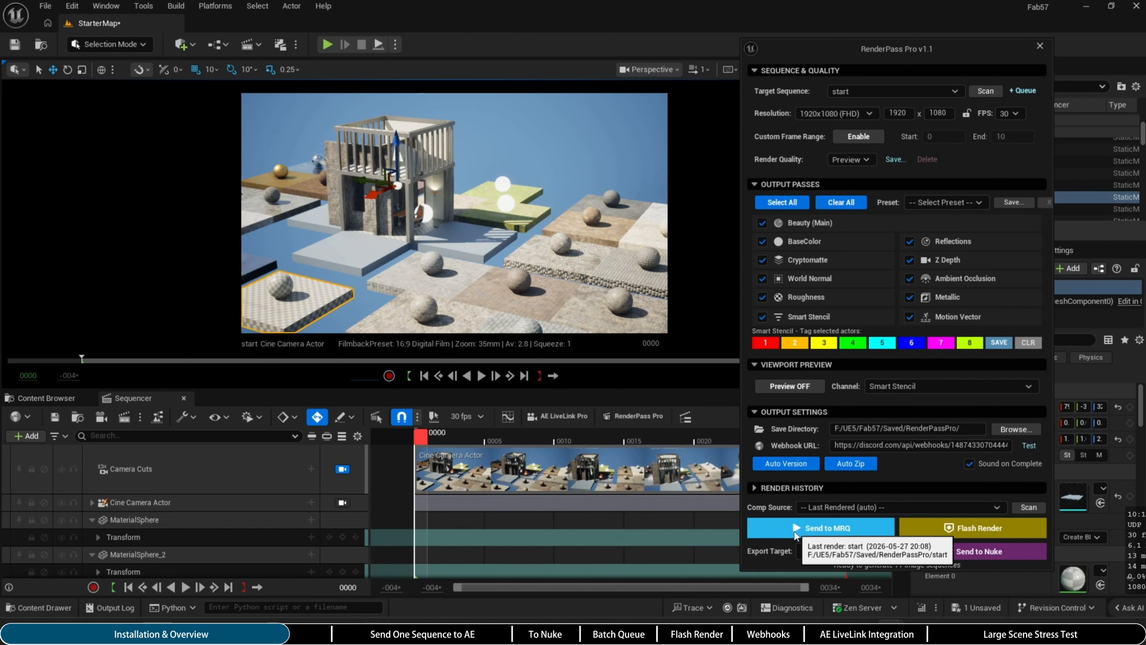
# Send the sequence to the Movie Render Queue and accept the RPP_start job settings.
pyautogui.click(795, 530)
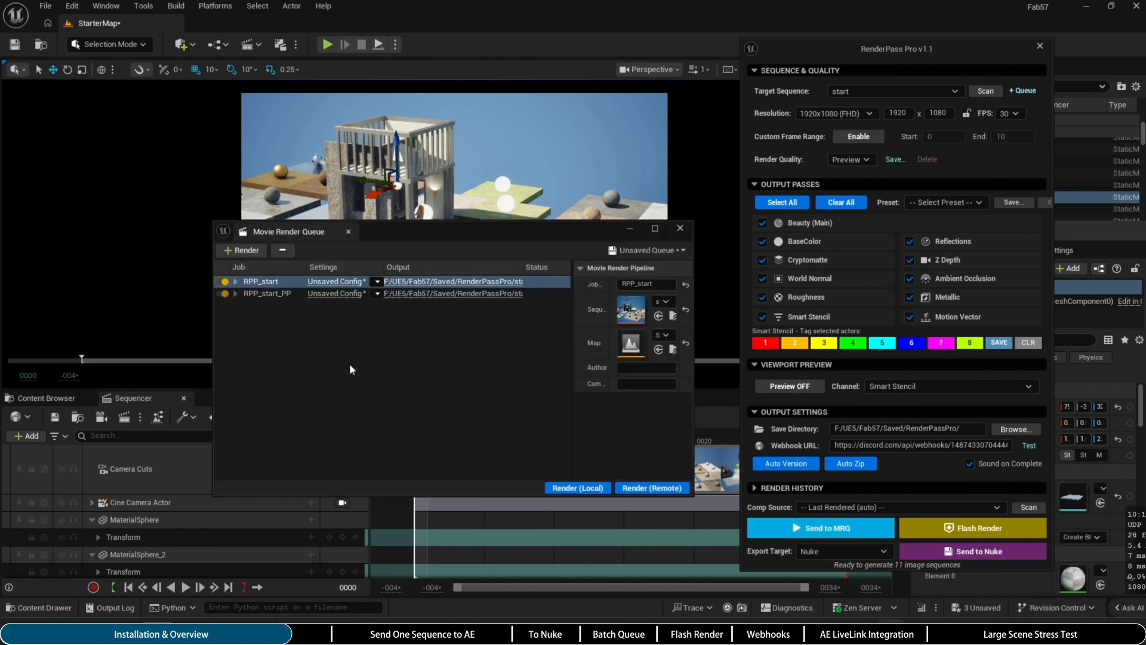
pyautogui.click(329, 284)
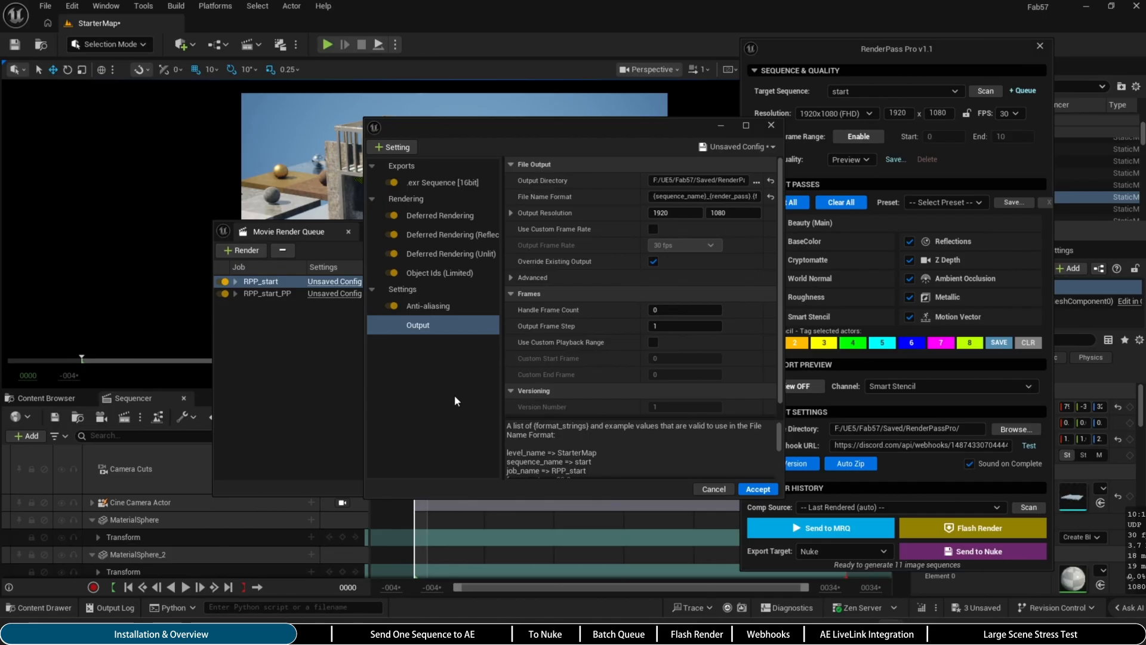
pyautogui.click(428, 309)
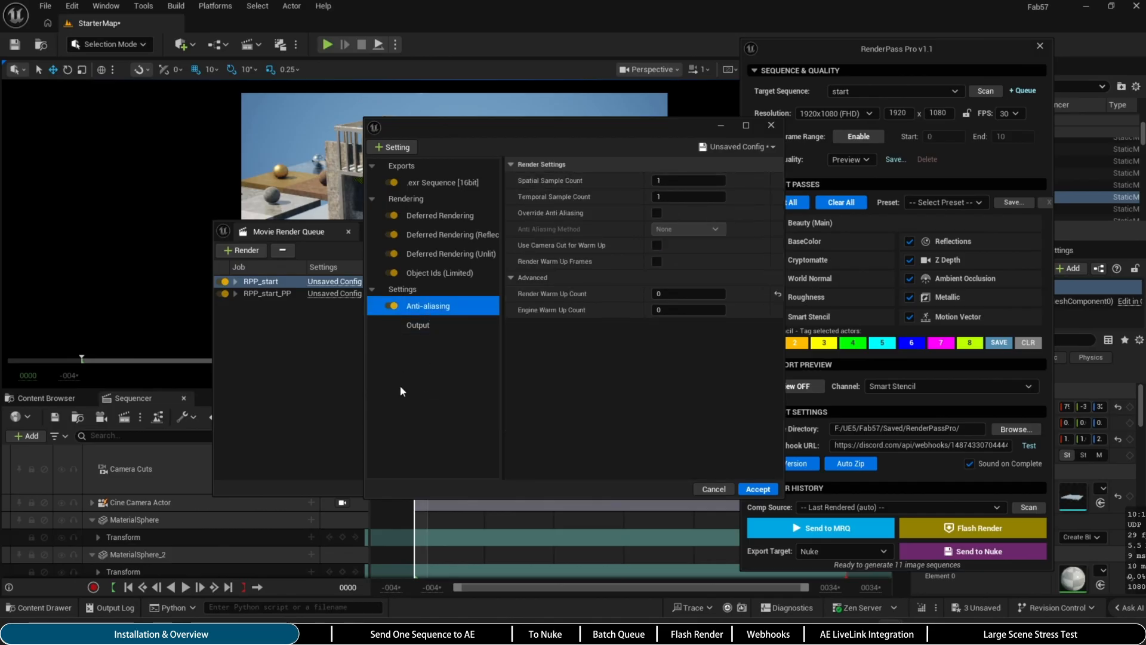
pyautogui.click(393, 147)
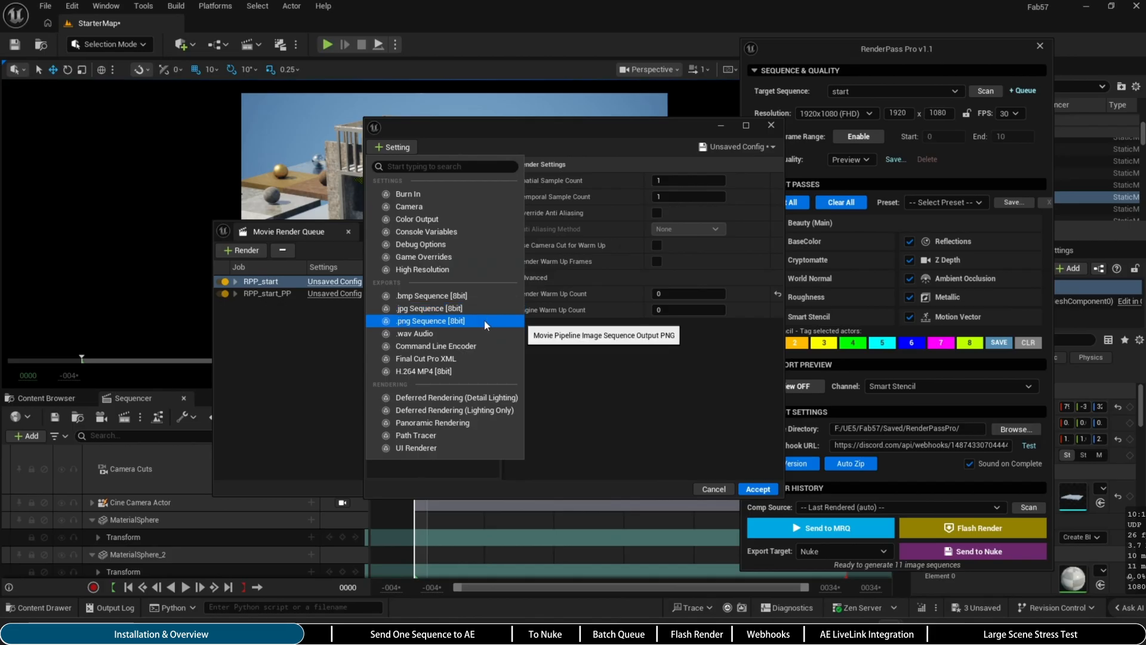
pyautogui.click(670, 399)
pyautogui.click(758, 489)
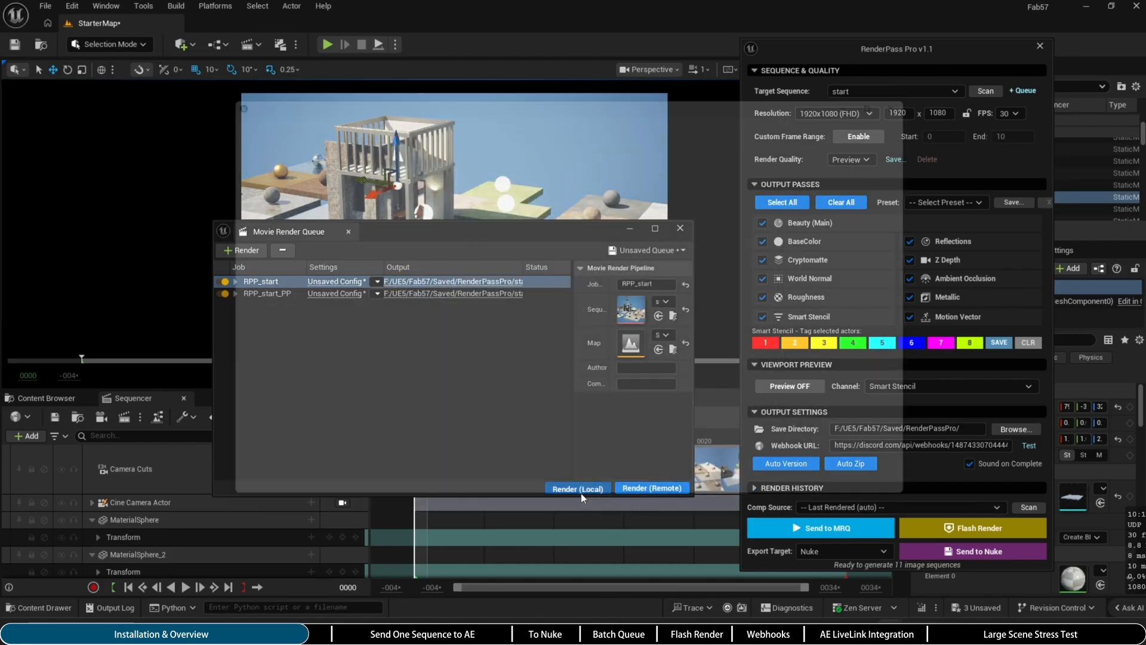
# Render the queued jobs locally and set the export target to After Effects.
pyautogui.click(581, 491)
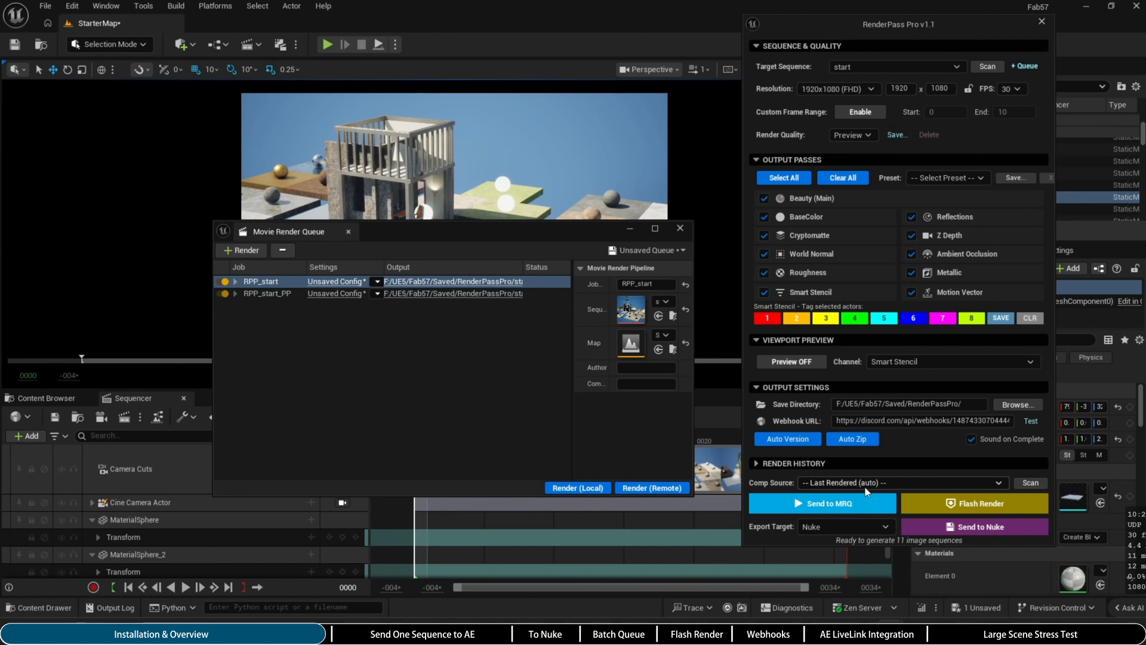
pyautogui.click(838, 527)
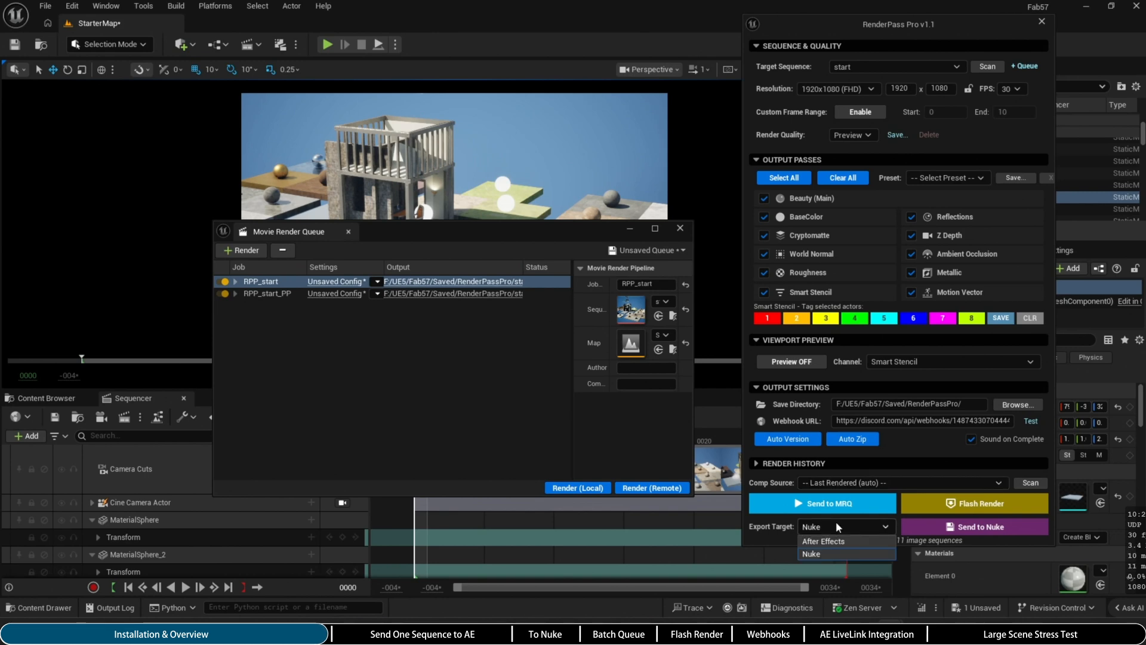
pyautogui.click(836, 541)
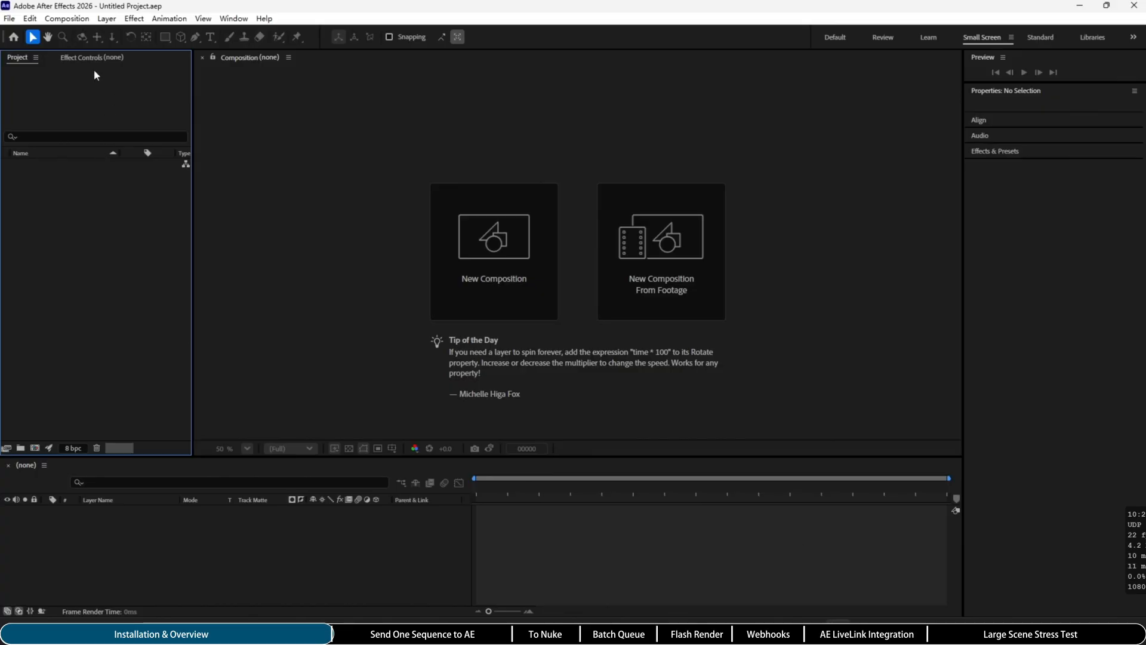
# Enable Allow Scripts to Write Files and Access Network in After Effects' Scripting & Expressions preferences, then return to Unreal.
pyautogui.click(30, 19)
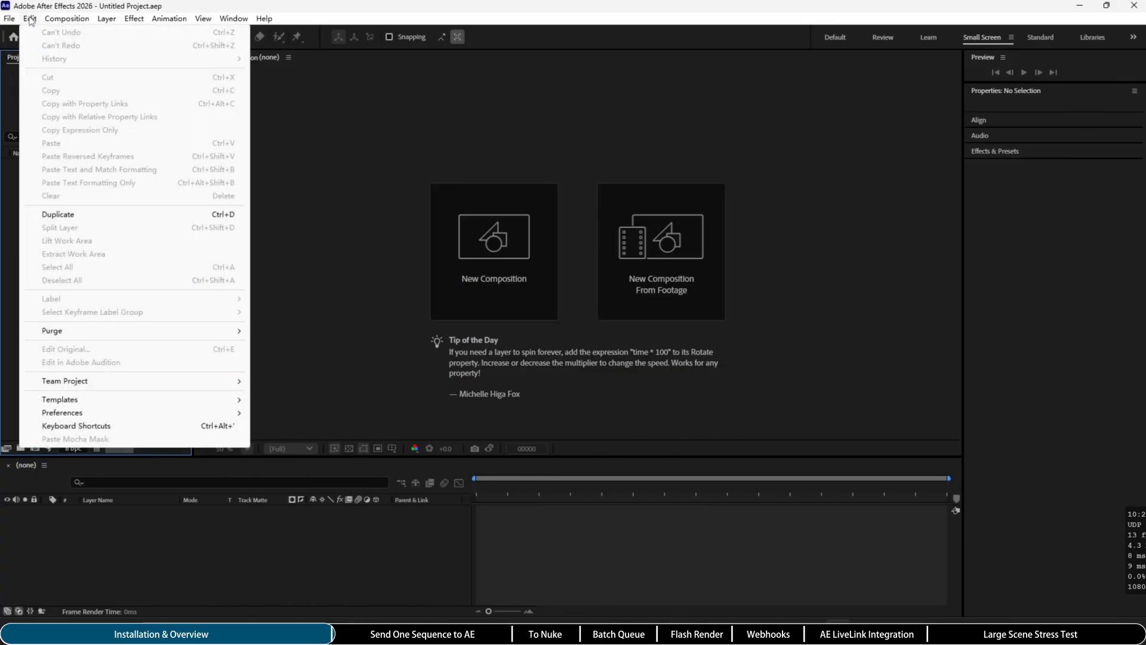
pyautogui.moveTo(189, 412)
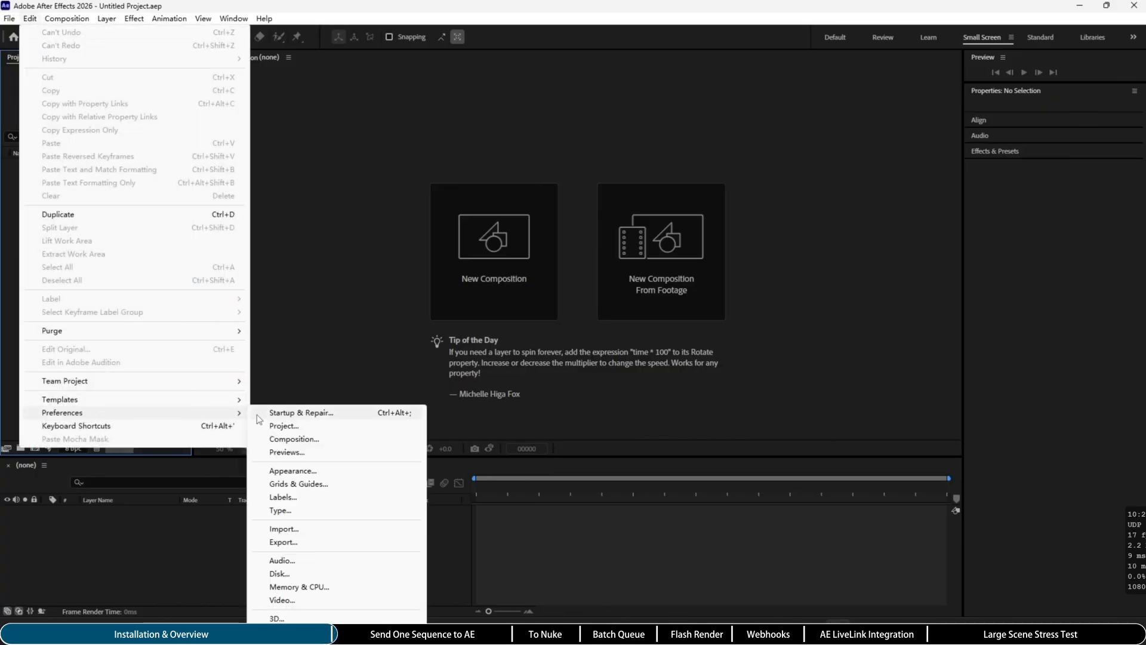
pyautogui.click(272, 414)
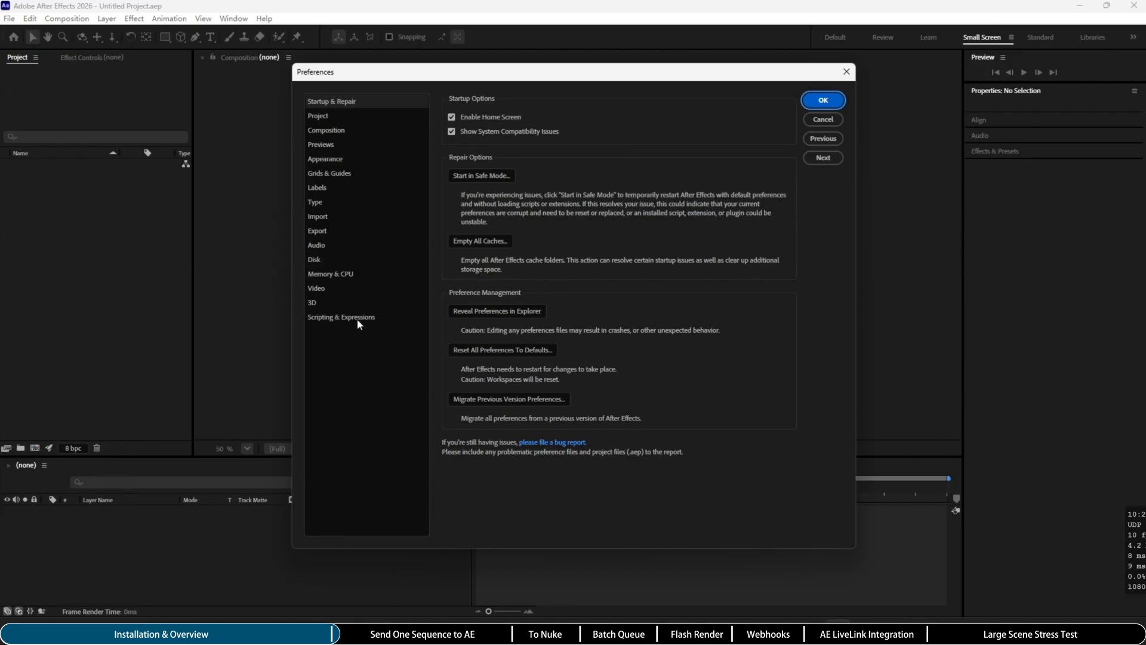
pyautogui.click(327, 318)
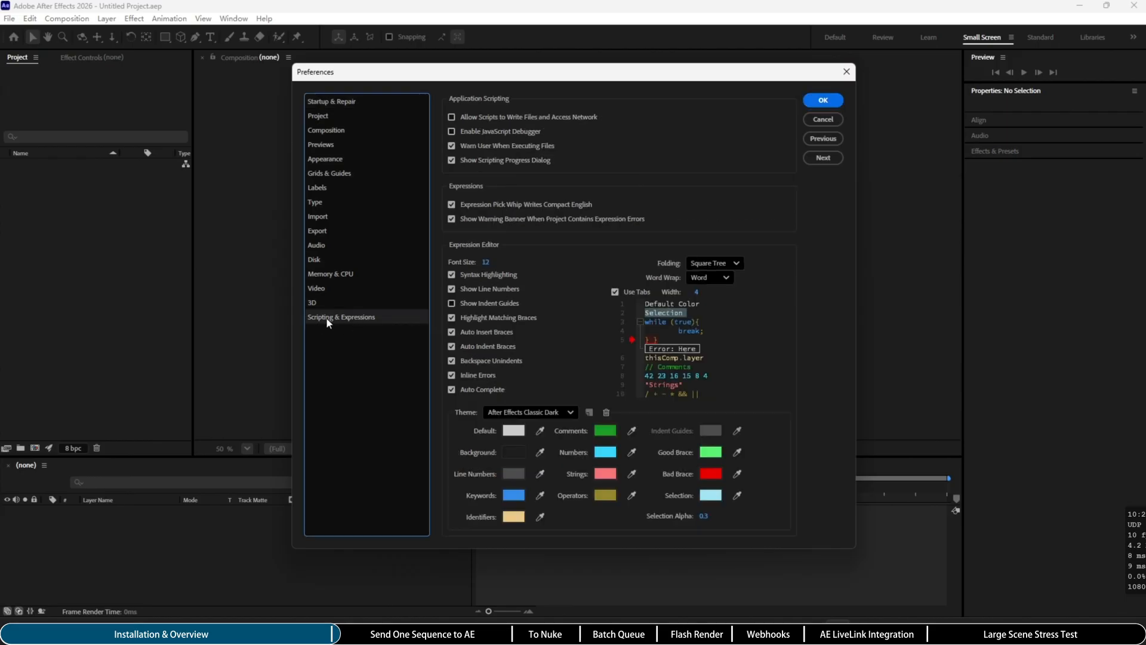
pyautogui.click(483, 118)
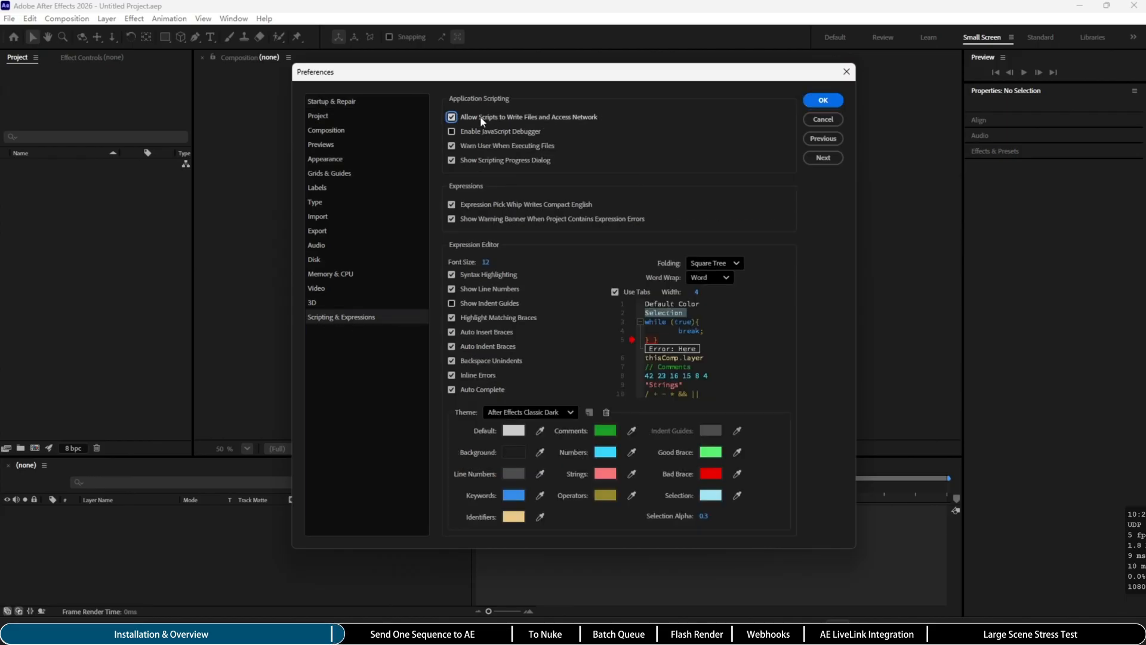
pyautogui.click(828, 101)
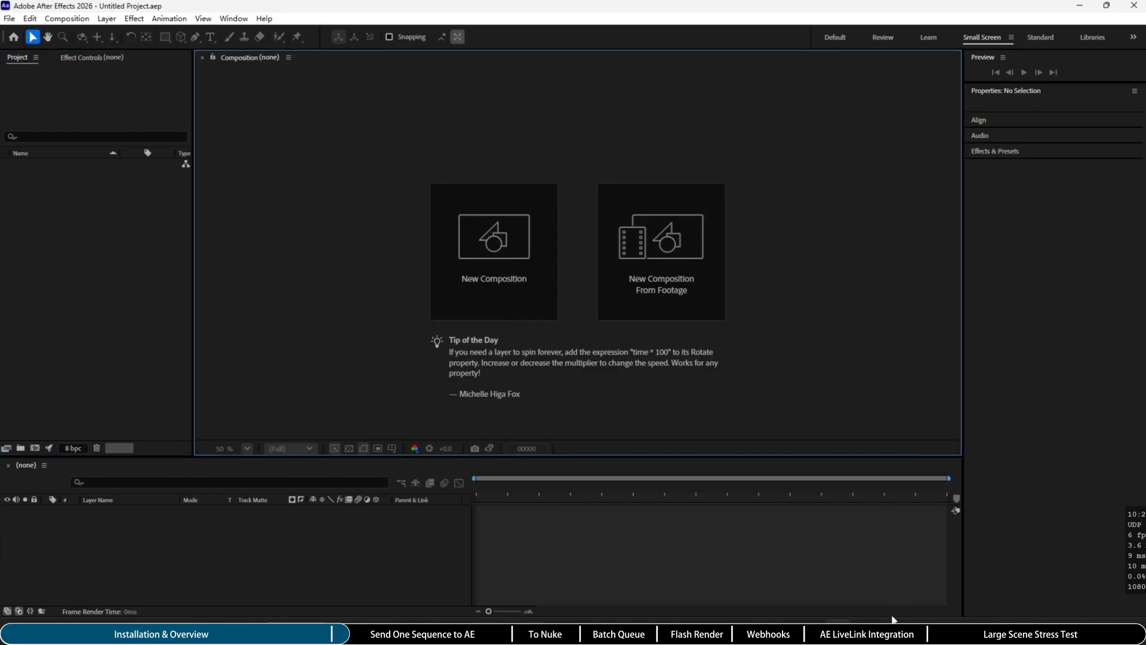
pyautogui.moveTo(894, 619)
pyautogui.click(901, 589)
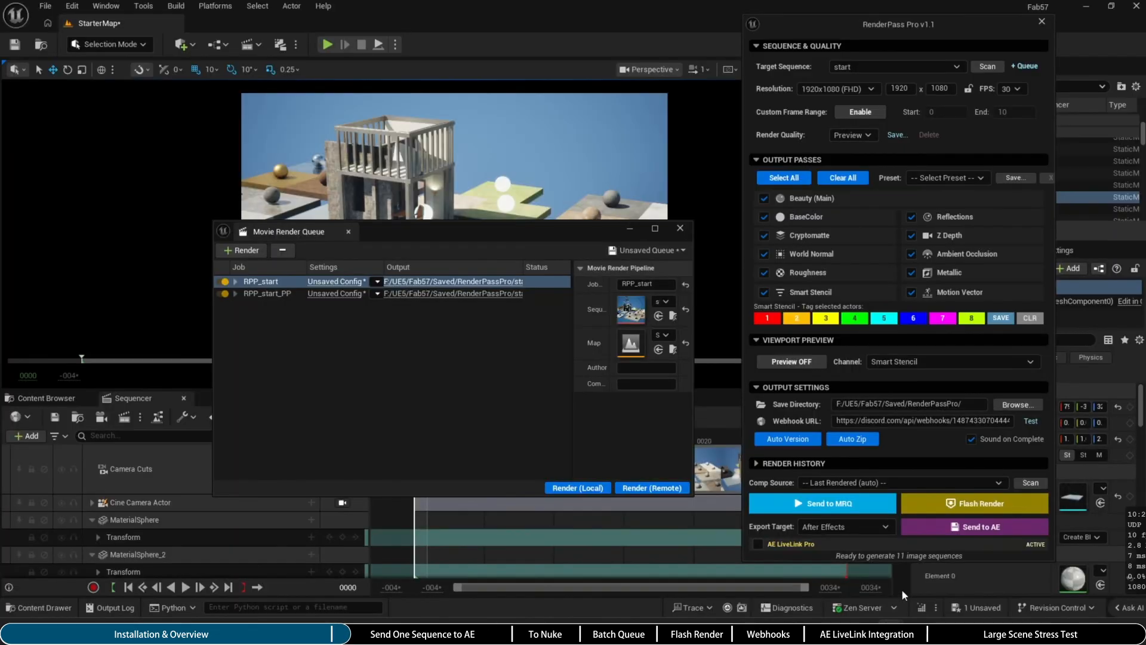
# Send the RenderPass Pro passes to After Effects to build start_0527_202010_Comp.
pyautogui.click(971, 535)
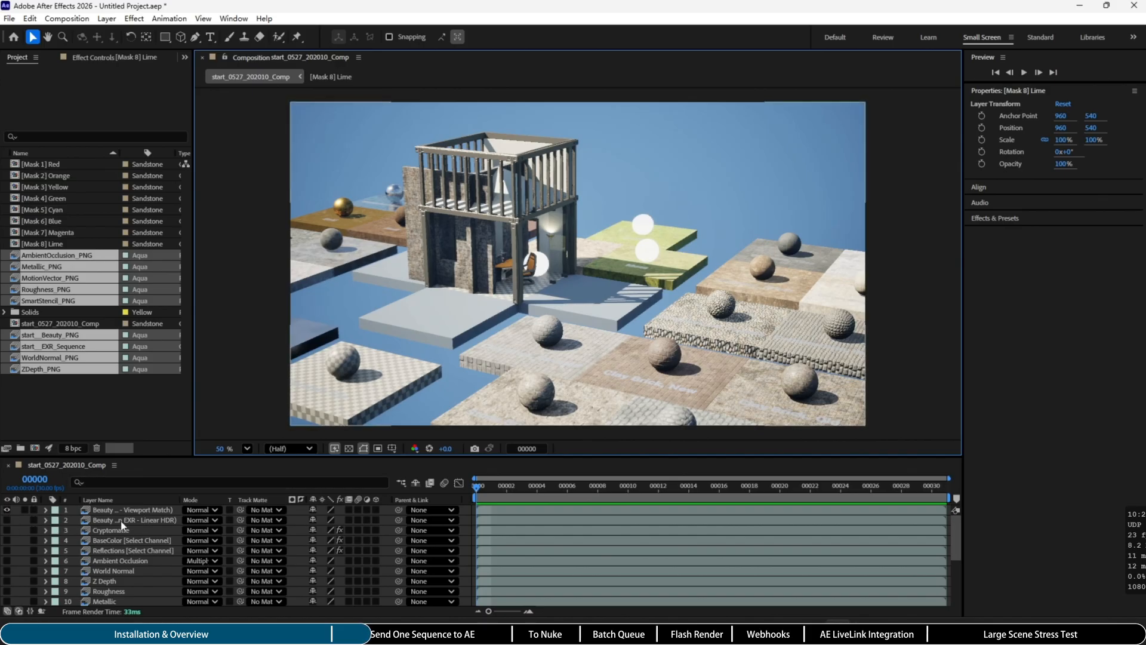
# Compare the viewport-match and linear HDR beauty layers, then hide both.
pyautogui.click(6, 511)
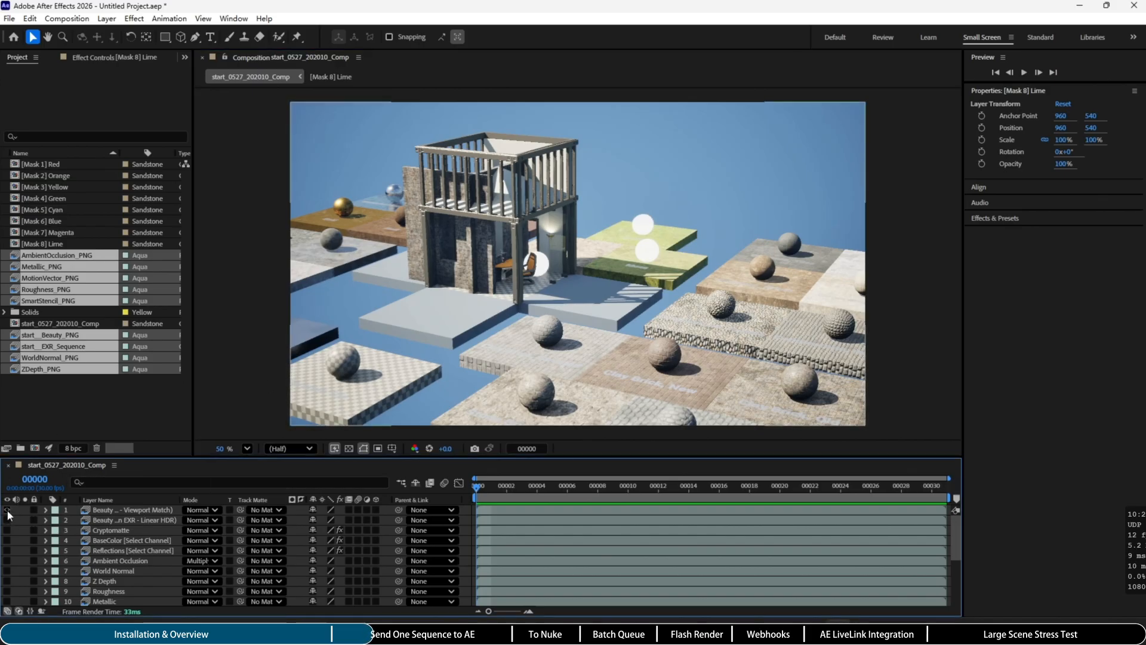
pyautogui.click(7, 510)
pyautogui.click(6, 520)
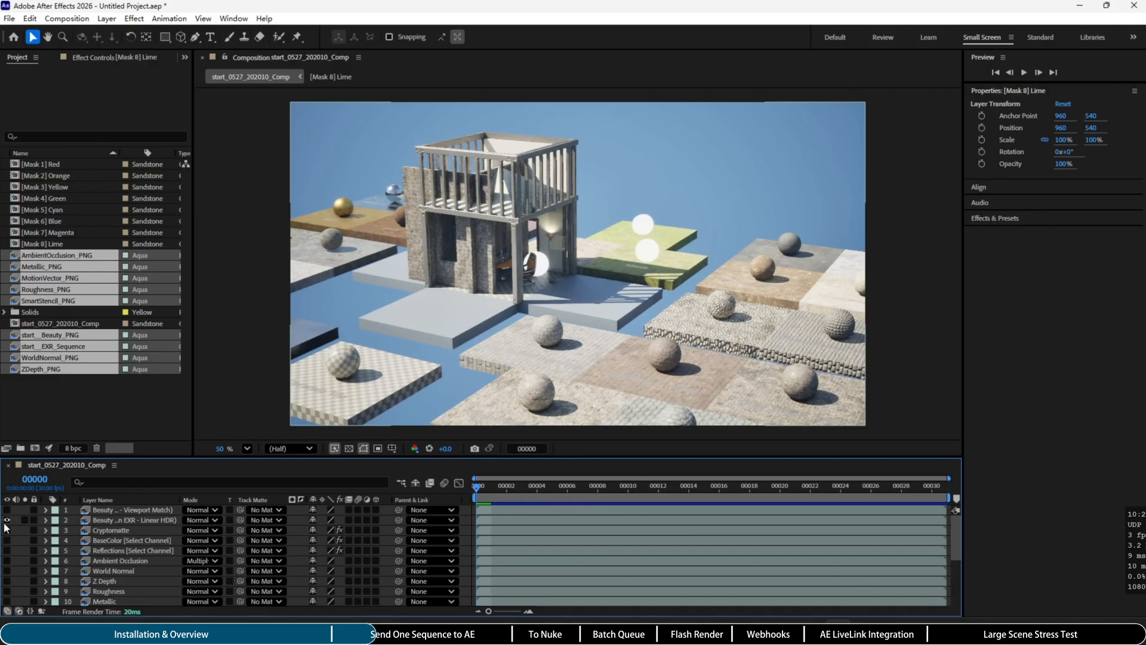
pyautogui.click(6, 520)
# Show the Cryptomatte pass and pick the spheres and floor tiles as its matte.
pyautogui.click(7, 530)
pyautogui.click(110, 530)
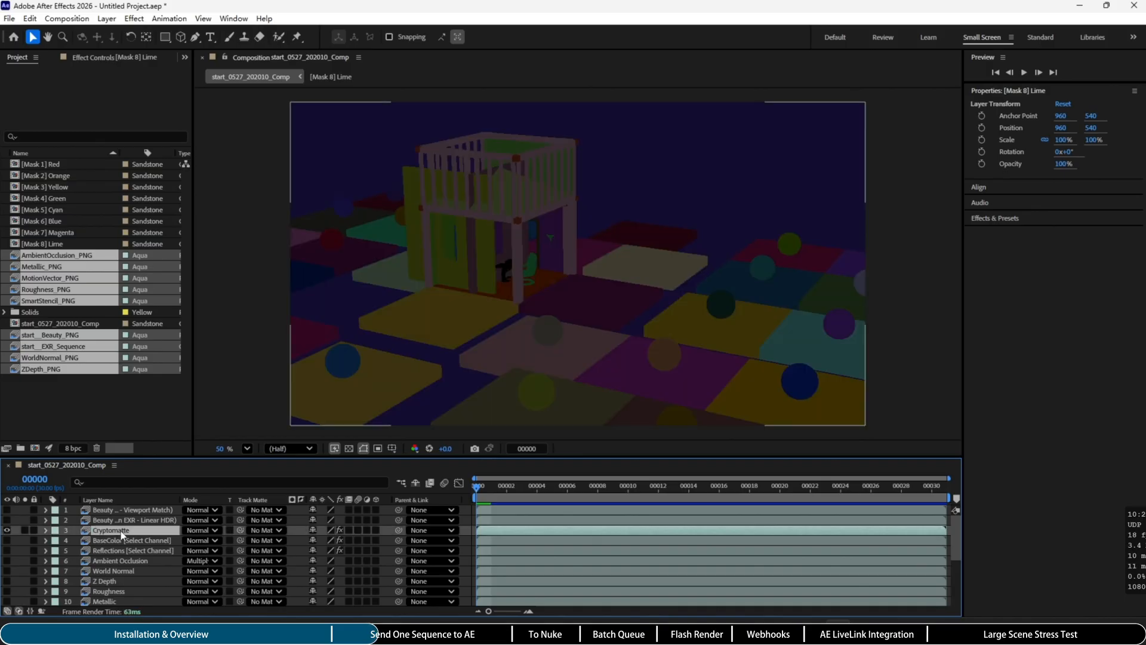
pyautogui.click(95, 59)
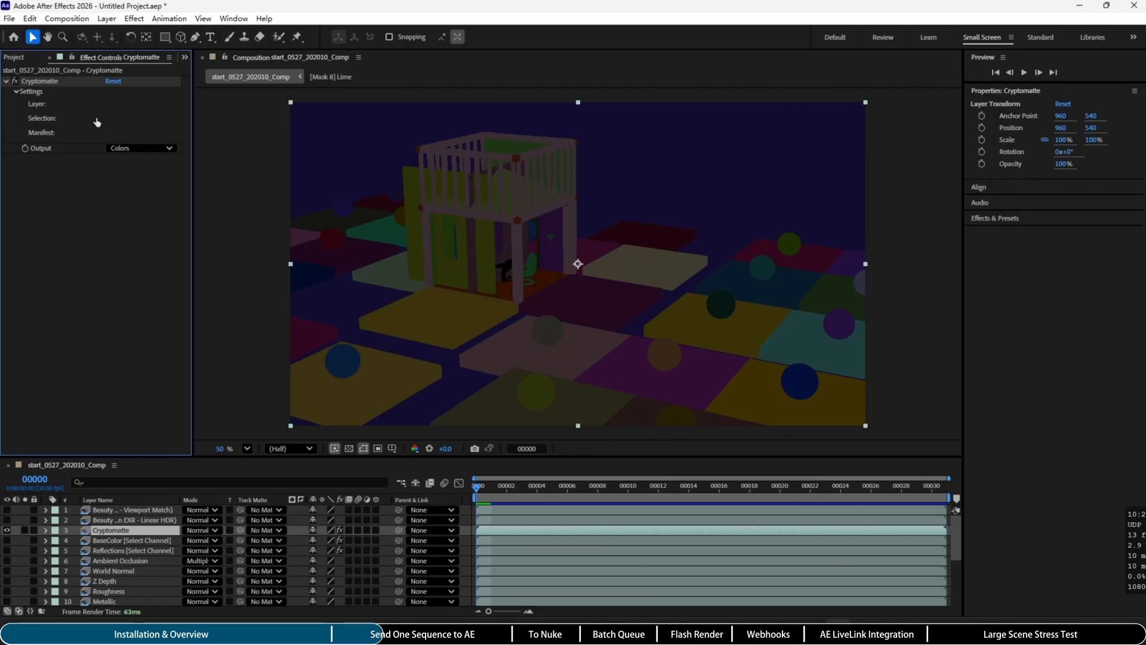
pyautogui.click(44, 81)
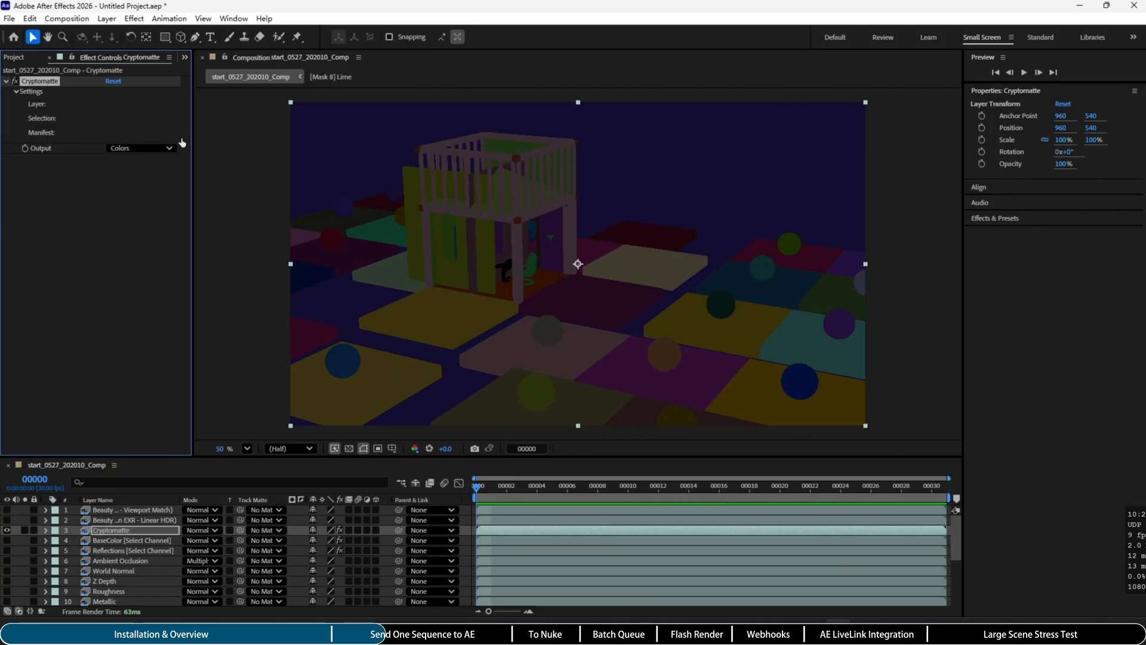
pyautogui.click(546, 330)
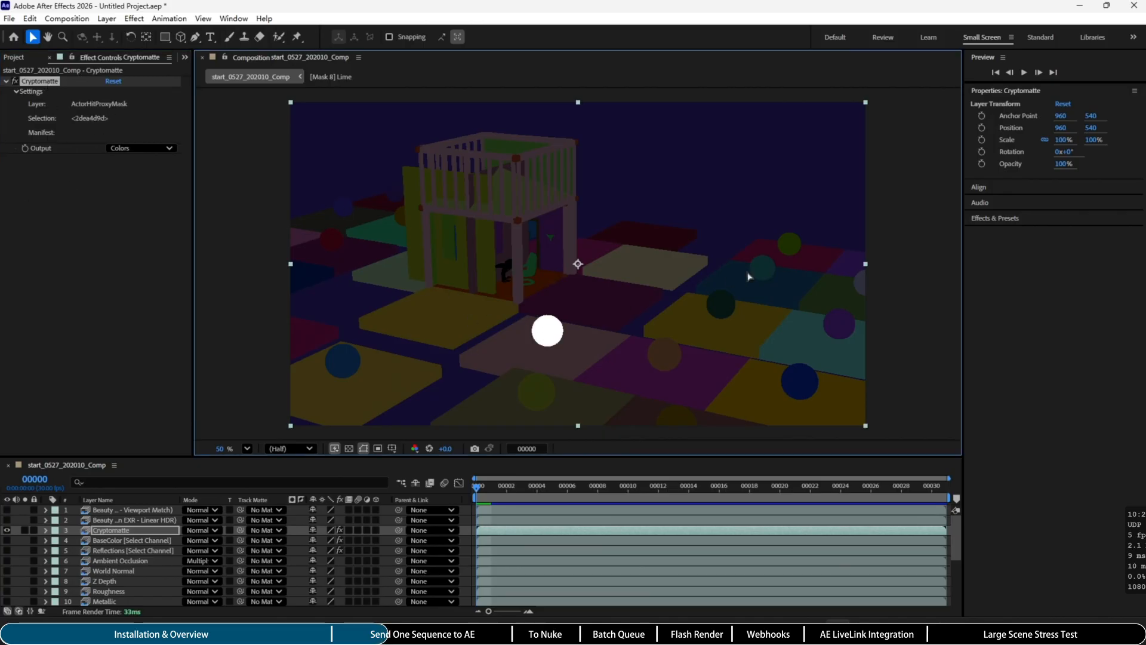
pyautogui.click(762, 269)
pyautogui.keyDown('shift'); pyautogui.click(789, 243); pyautogui.keyUp('shift')
pyautogui.keyDown('shift'); pyautogui.click(721, 304); pyautogui.keyUp('shift')
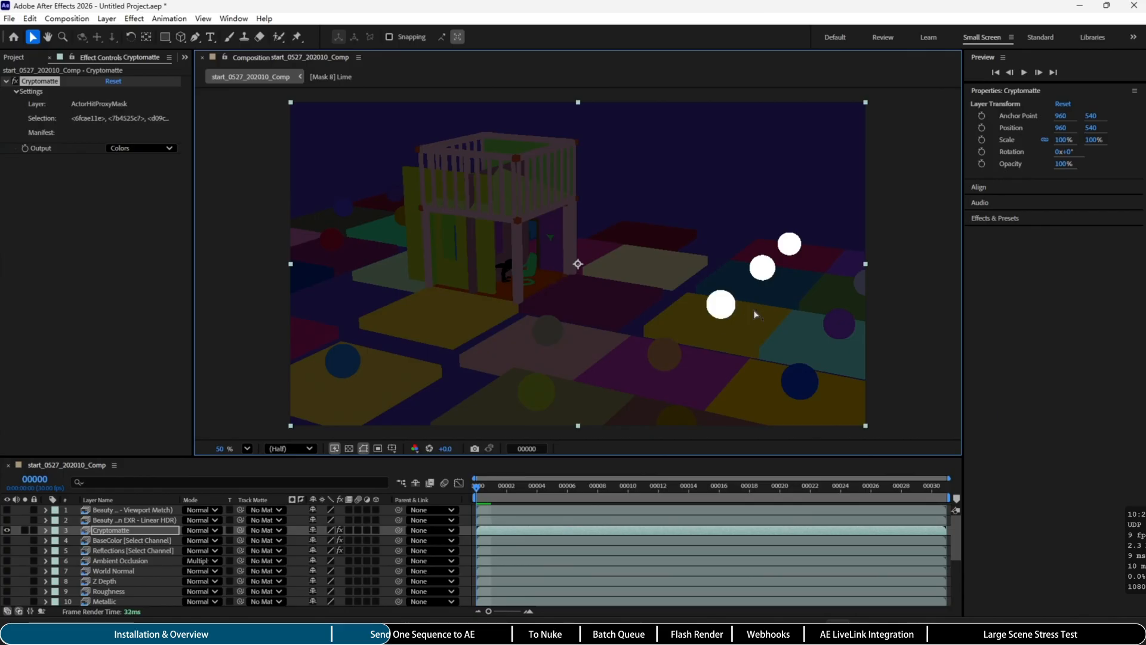
pyautogui.keyDown('shift'); pyautogui.click(838, 325); pyautogui.keyUp('shift')
pyautogui.keyDown('shift'); pyautogui.click(801, 382); pyautogui.keyUp('shift')
pyautogui.keyDown('alt'); pyautogui.click(803, 382); pyautogui.keyUp('alt')
pyautogui.keyDown('alt'); pyautogui.click(846, 325); pyautogui.keyUp('alt')
pyautogui.keyDown('shift'); pyautogui.click(805, 379); pyautogui.keyUp('shift')
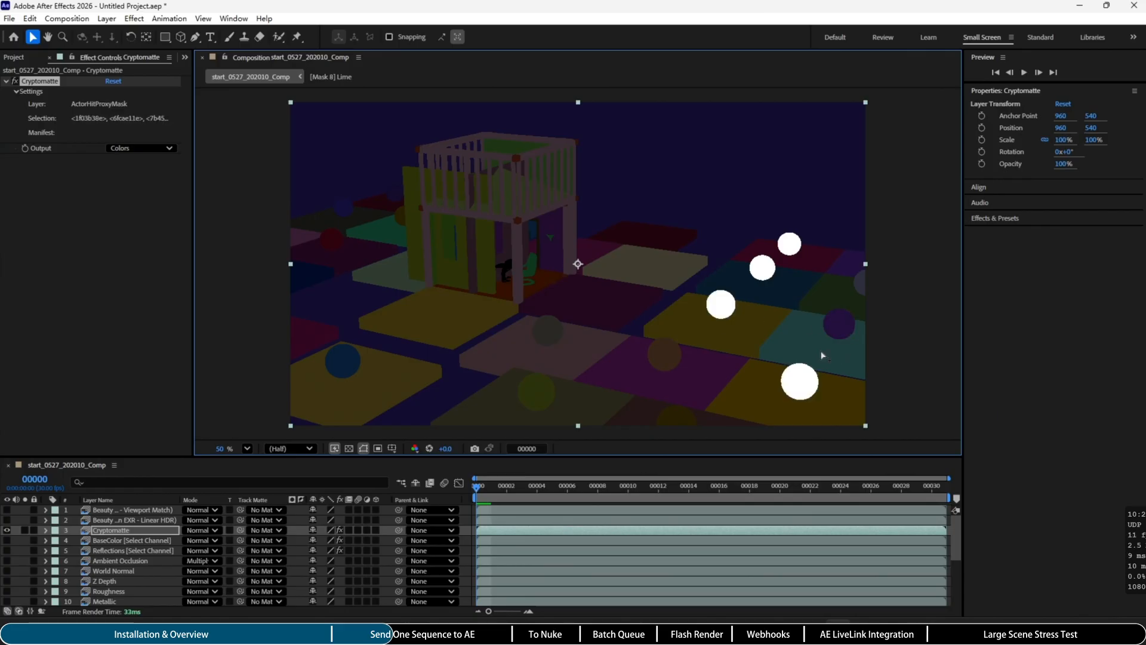
pyautogui.keyDown('shift'); pyautogui.click(839, 326); pyautogui.keyUp('shift')
pyautogui.keyDown('shift'); pyautogui.click(670, 355); pyautogui.keyUp('shift')
pyautogui.keyDown('shift'); pyautogui.click(696, 373); pyautogui.keyUp('shift')
pyautogui.keyDown('shift'); pyautogui.click(727, 332); pyautogui.keyUp('shift')
pyautogui.keyDown('shift'); pyautogui.click(585, 350); pyautogui.keyUp('shift')
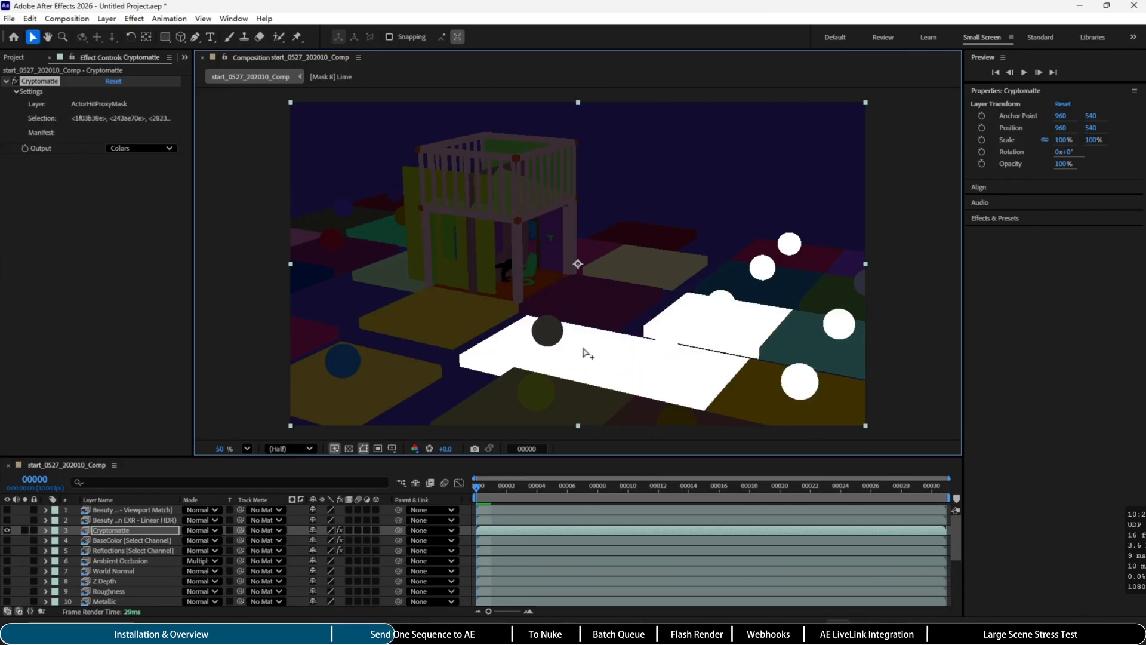
pyautogui.keyDown('shift'); pyautogui.click(624, 318); pyautogui.keyUp('shift')
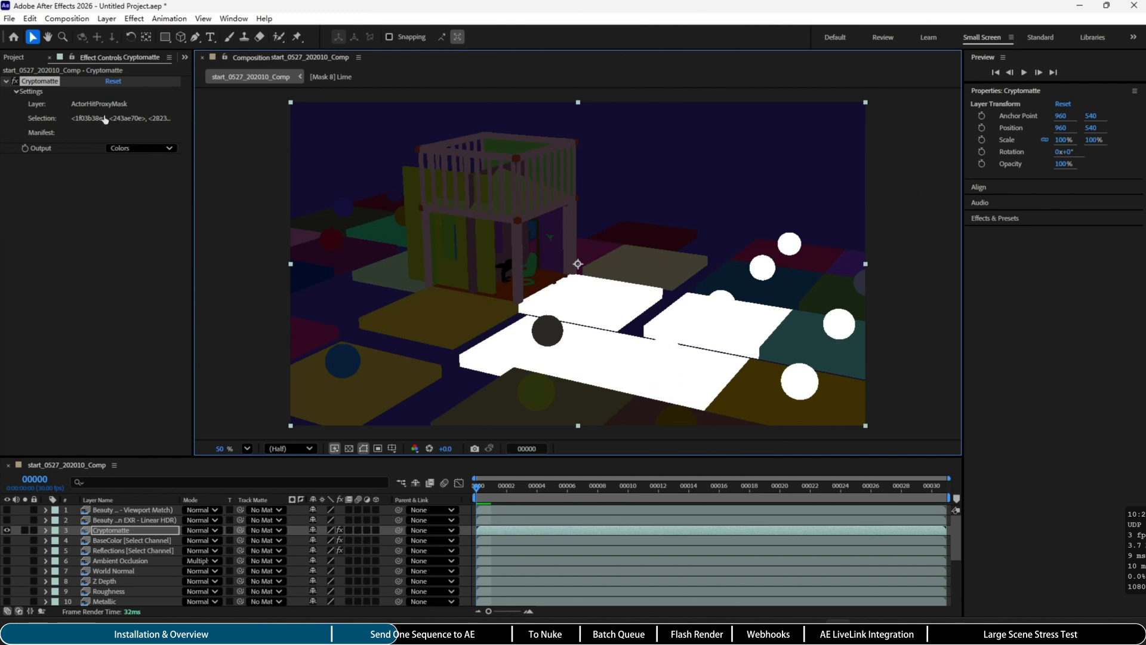
# Set the Cryptomatte output to the black-and-white matte only and play it back.
pyautogui.click(140, 148)
pyautogui.click(141, 198)
pyautogui.moveTo(495, 496); pyautogui.dragTo(703, 499)
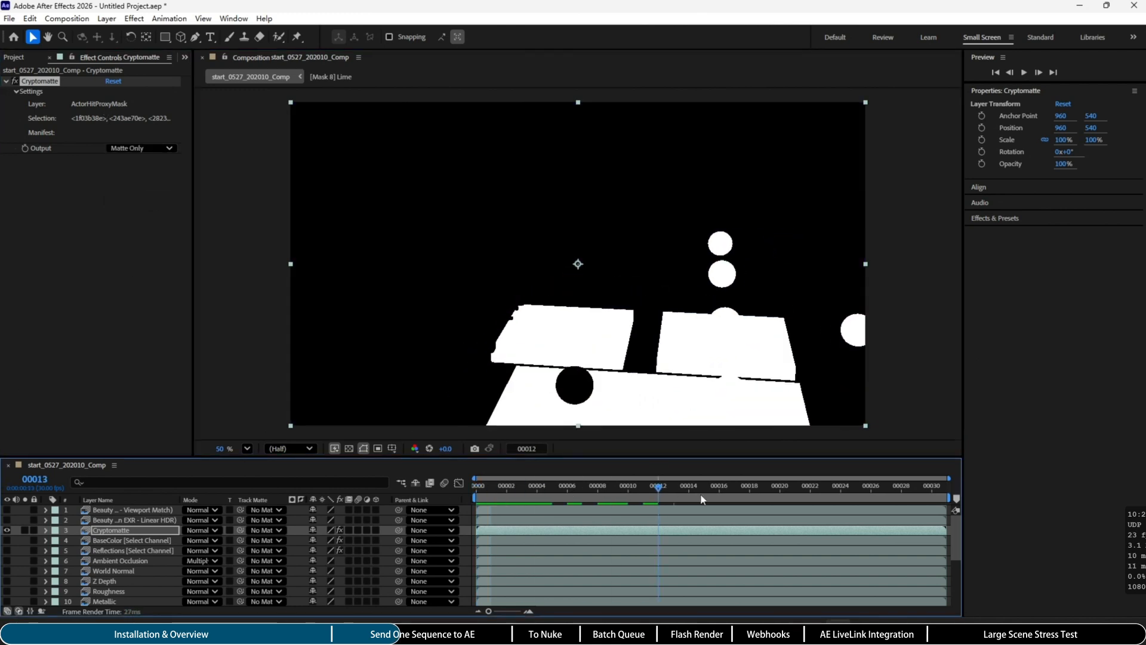
pyautogui.press('space')
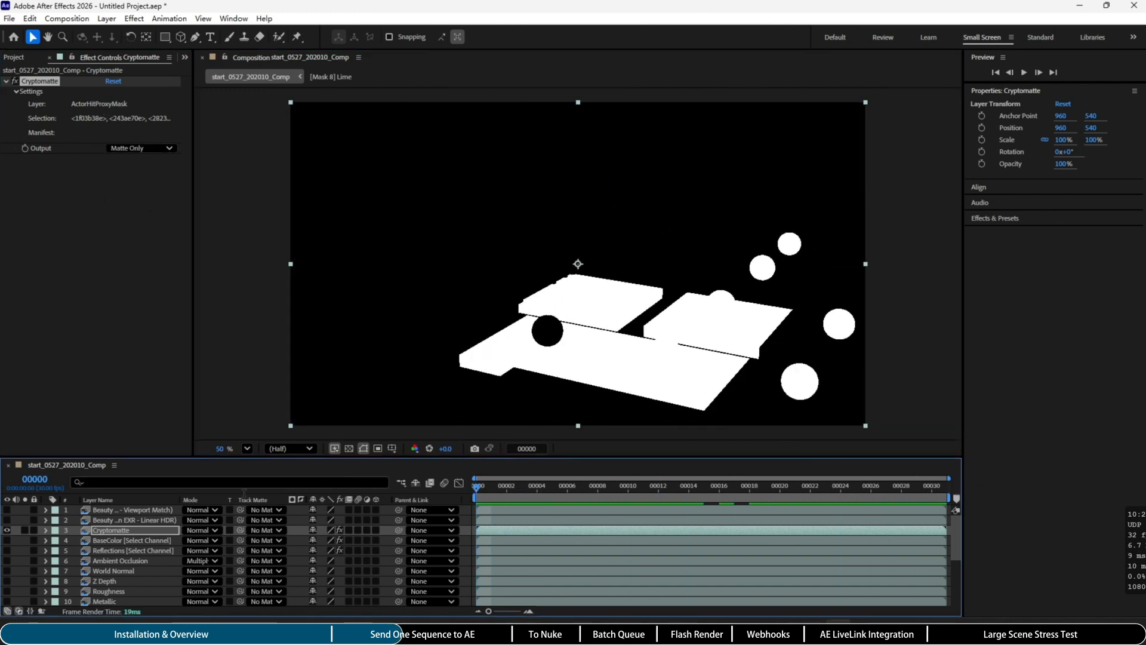
# Hide Cryptomatte, show the BaseColor pass and extract its Unlit EXR layer channels.
pyautogui.click(7, 529)
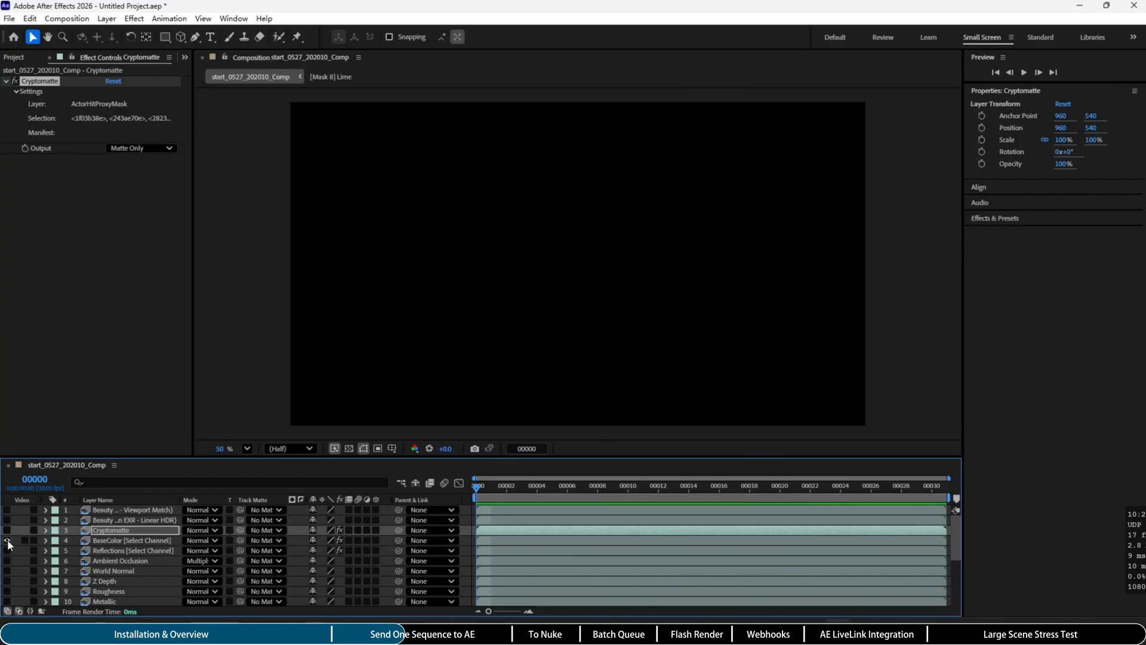
pyautogui.click(7, 539)
pyautogui.click(105, 539)
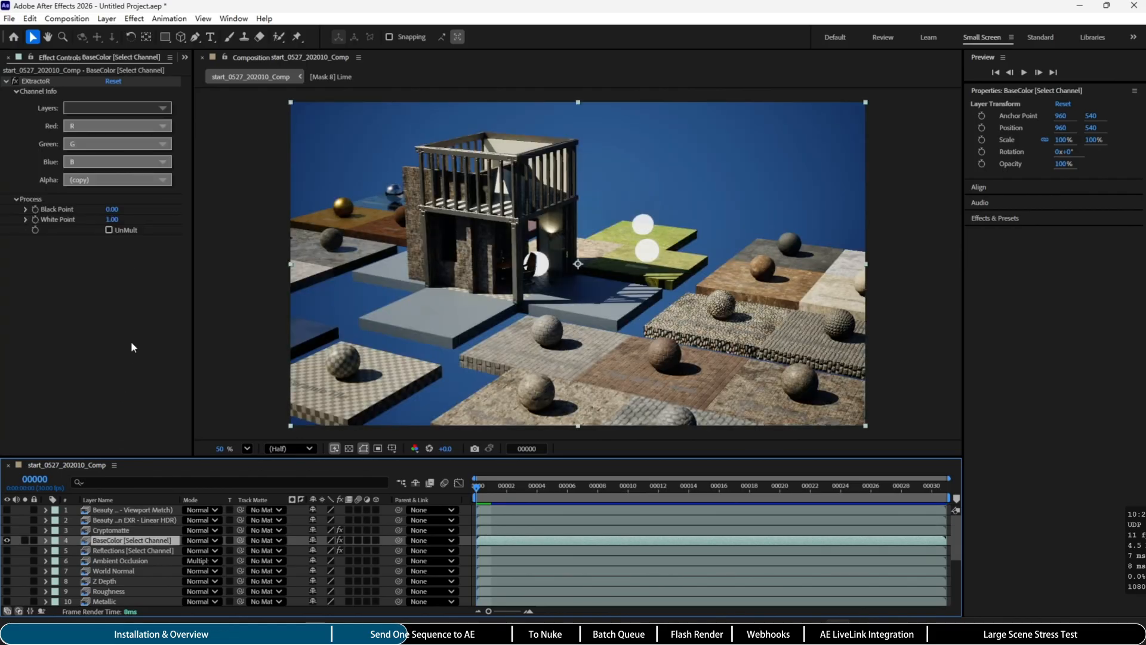
pyautogui.click(122, 108)
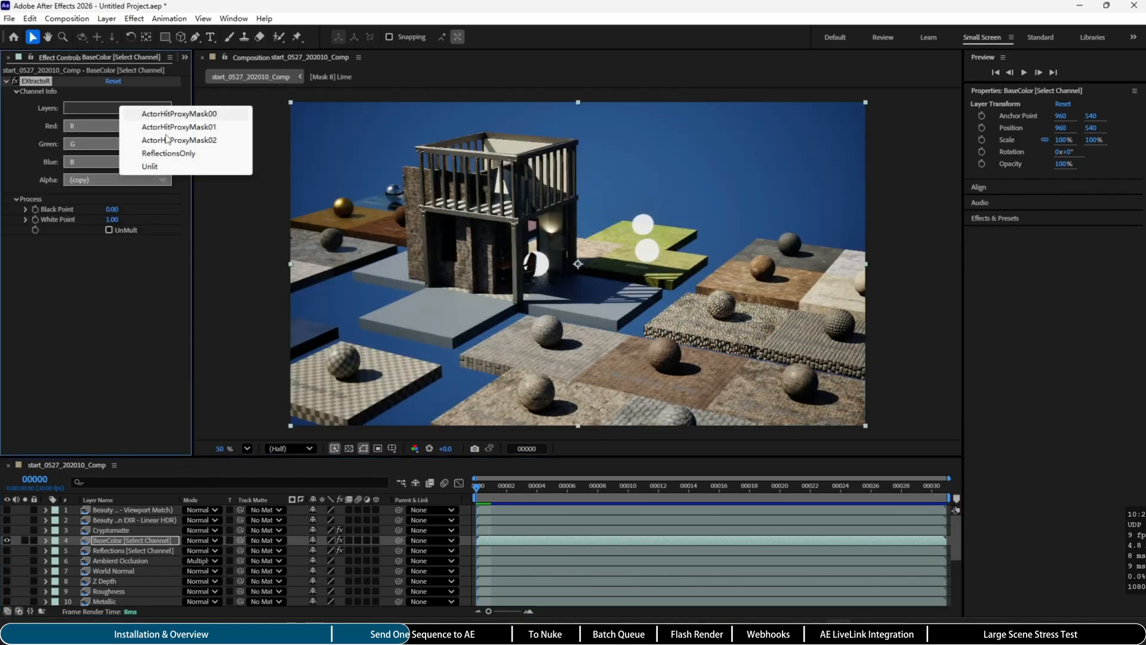
pyautogui.click(173, 167)
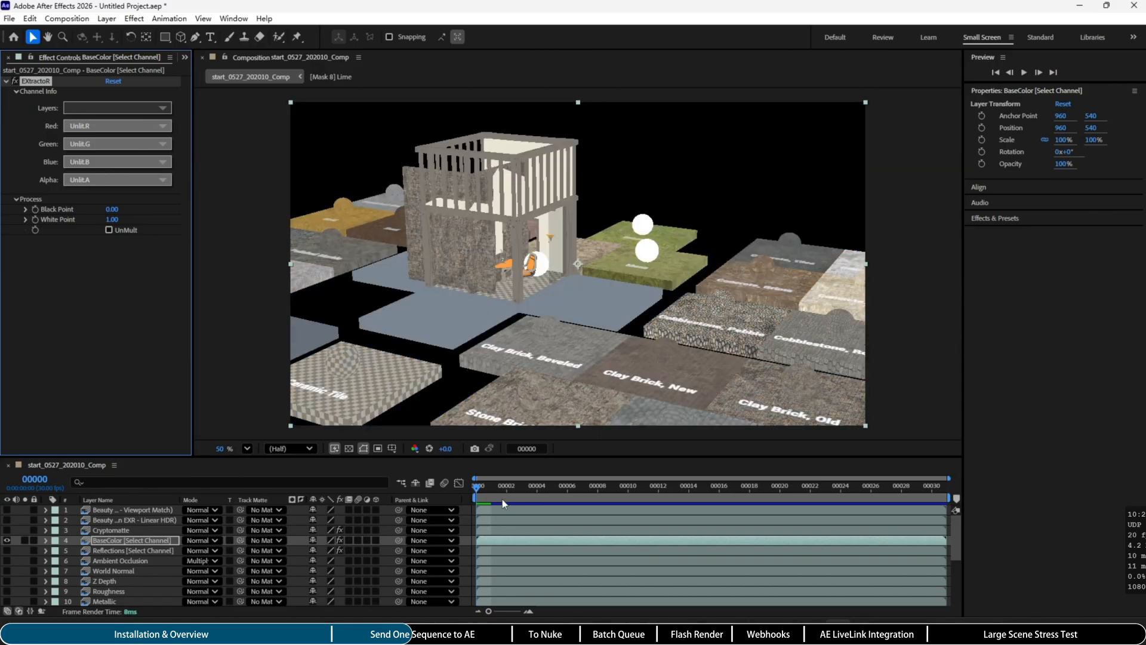
pyautogui.moveTo(485, 493); pyautogui.dragTo(406, 506)
# Switch to the Reflections pass and extract its ReflectionsOnly channels.
pyautogui.keyDown('alt'); pyautogui.click(8, 549); pyautogui.keyUp('alt')
pyautogui.click(98, 551)
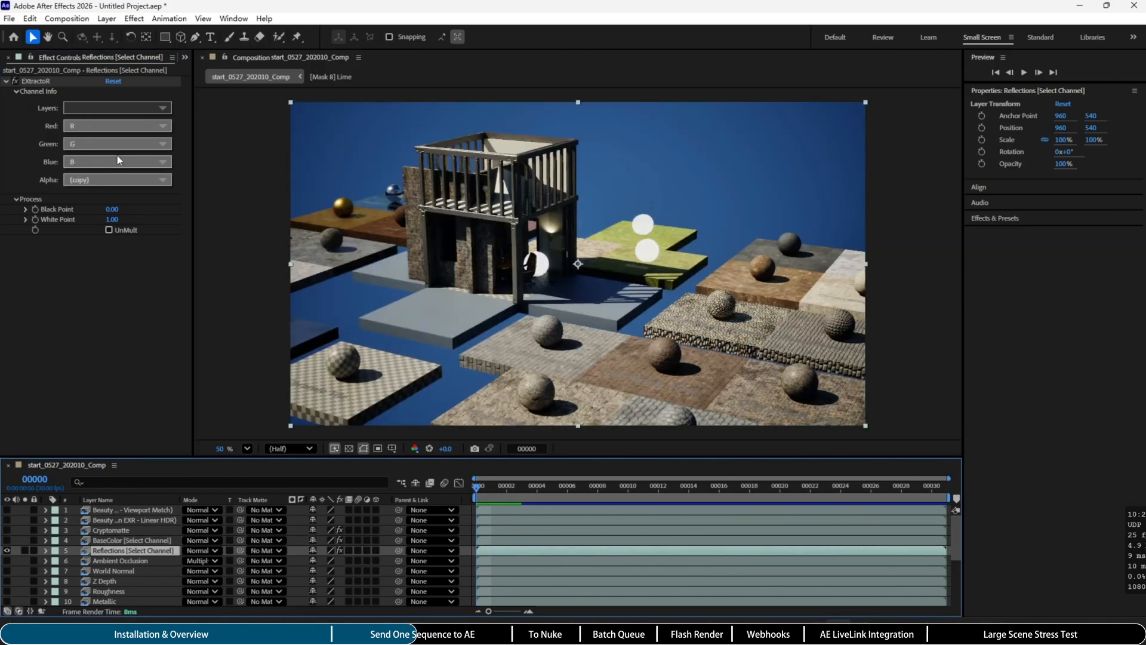
pyautogui.click(129, 108)
pyautogui.click(179, 158)
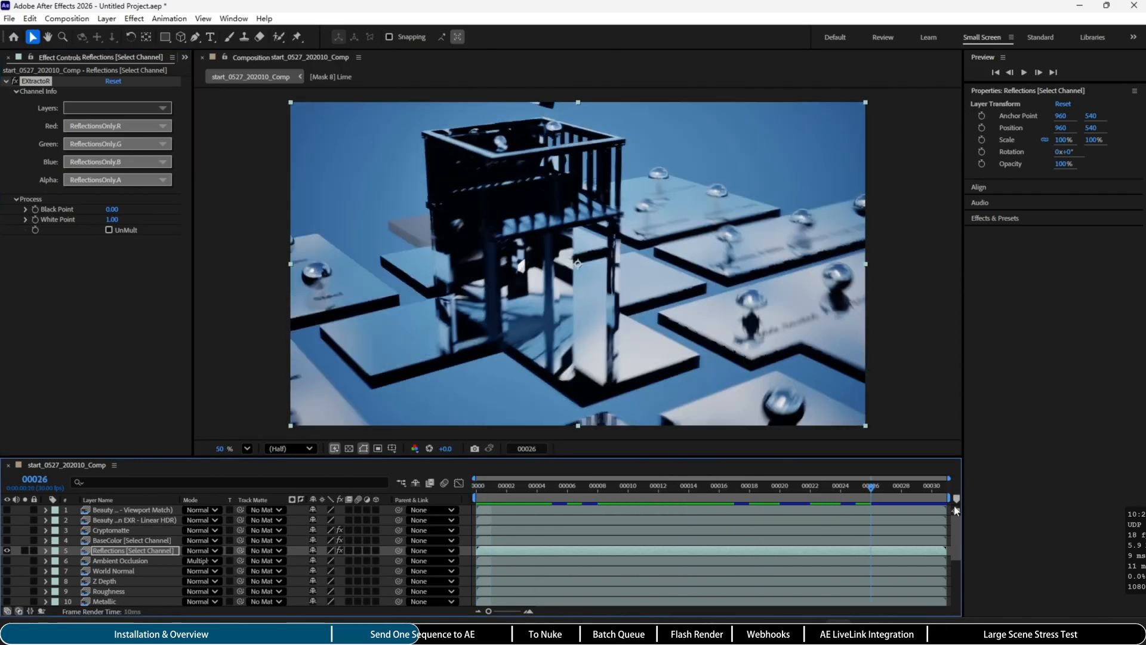
# Solo and play back the Ambient Occlusion pass, keeping its Multiply blend mode.
pyautogui.keyDown('alt'); pyautogui.click(7, 560); pyautogui.keyUp('alt')
pyautogui.click(24, 560)
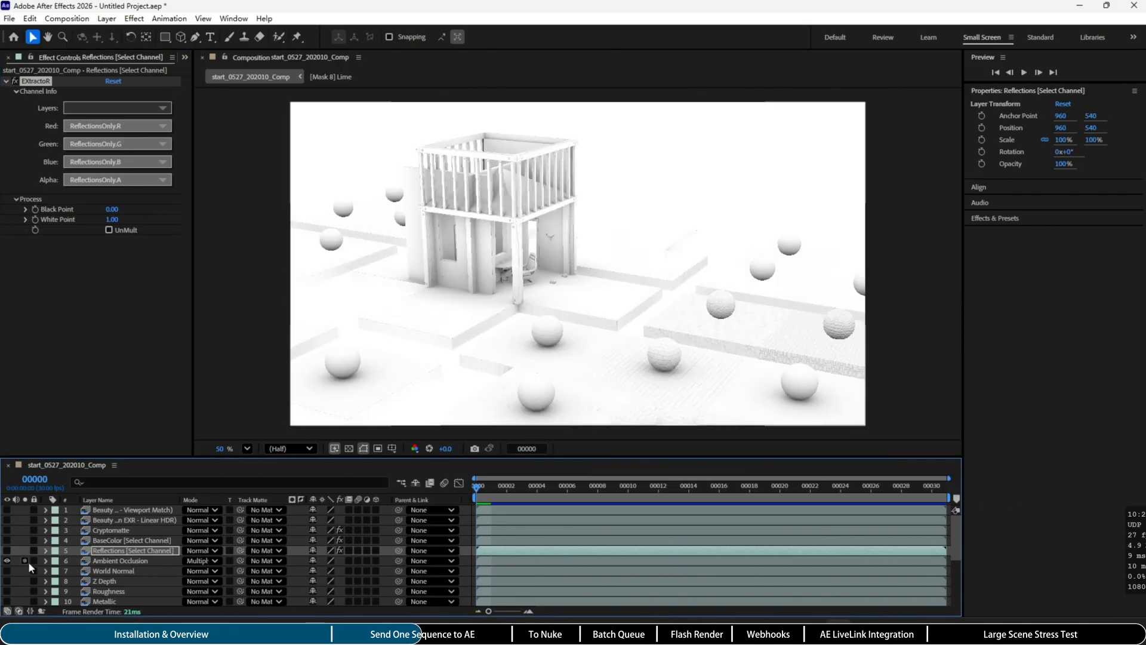
pyautogui.press('space')
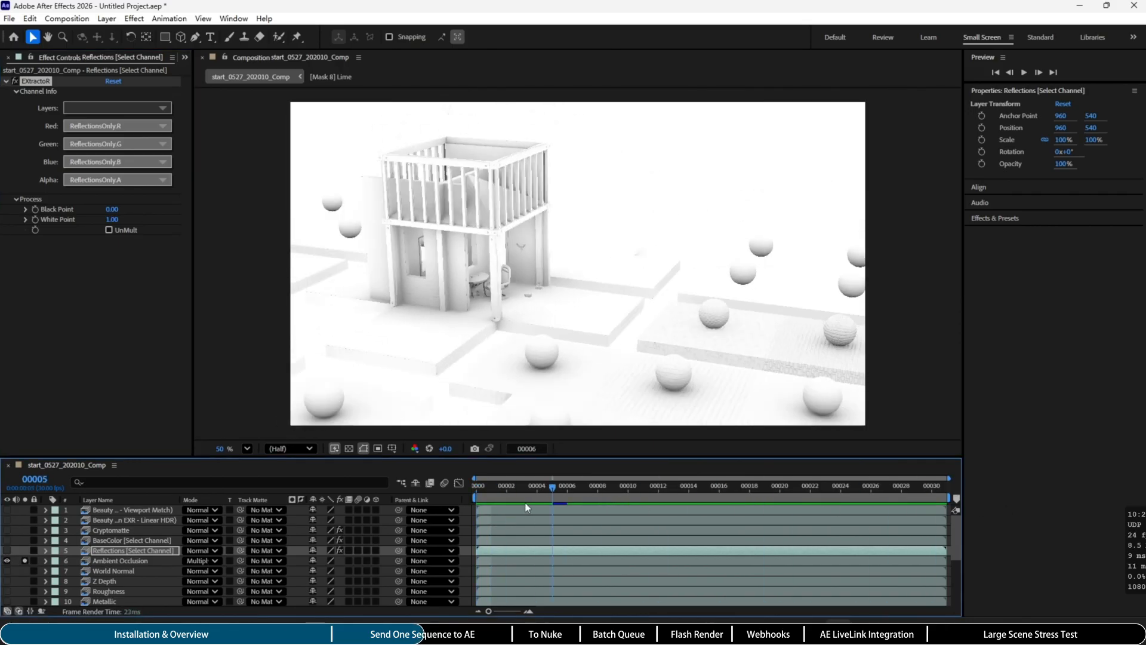
pyautogui.click(167, 560)
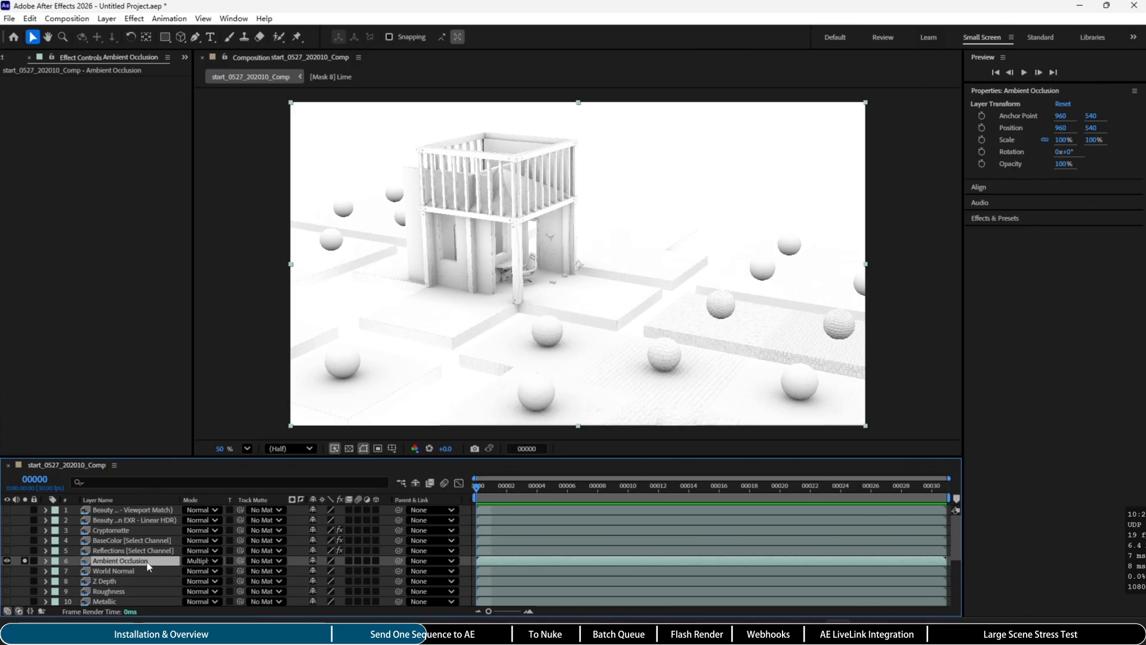
pyautogui.click(190, 562)
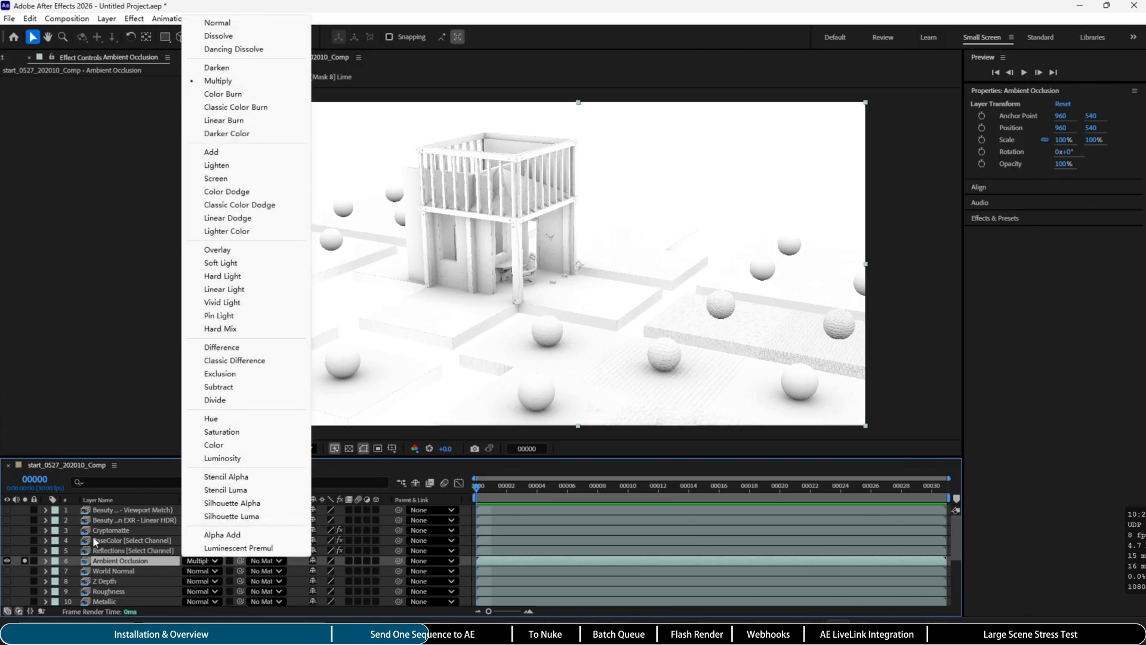
pyautogui.press('Escape')
# View the World Normal, Z Depth, Roughness, Metallic, Motion Vector and Smart Stencil passes in turn.
pyautogui.keyDown('alt'); pyautogui.click(6, 571); pyautogui.keyUp('alt')
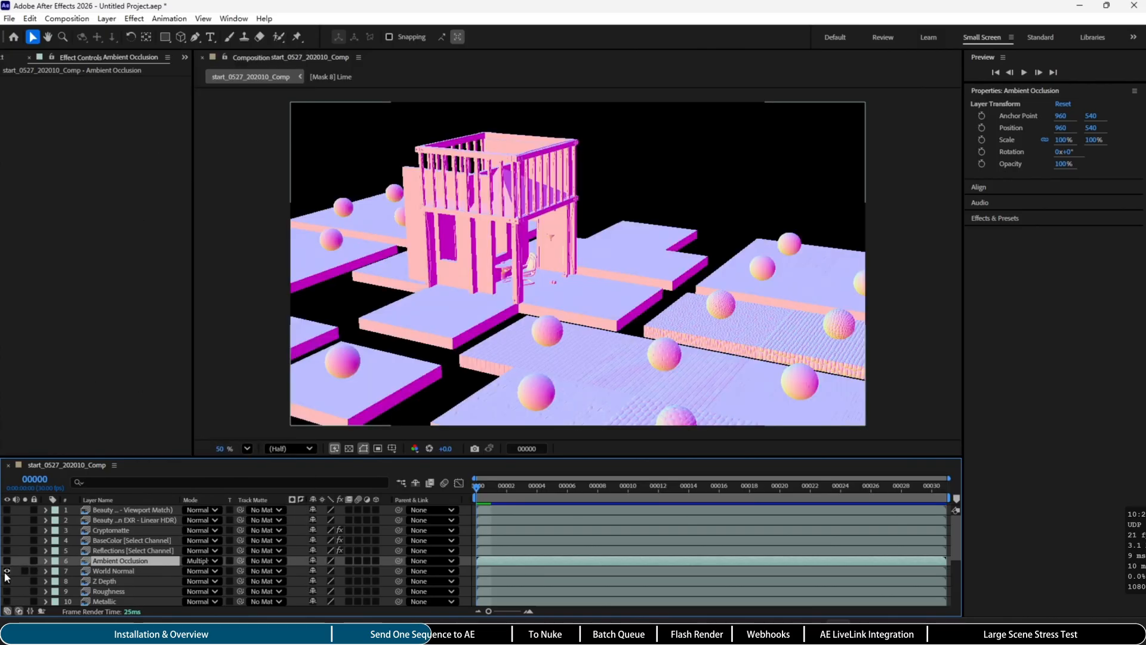
pyautogui.keyDown('alt'); pyautogui.click(6, 580); pyautogui.keyUp('alt')
pyautogui.keyDown('alt'); pyautogui.click(7, 591); pyautogui.keyUp('alt')
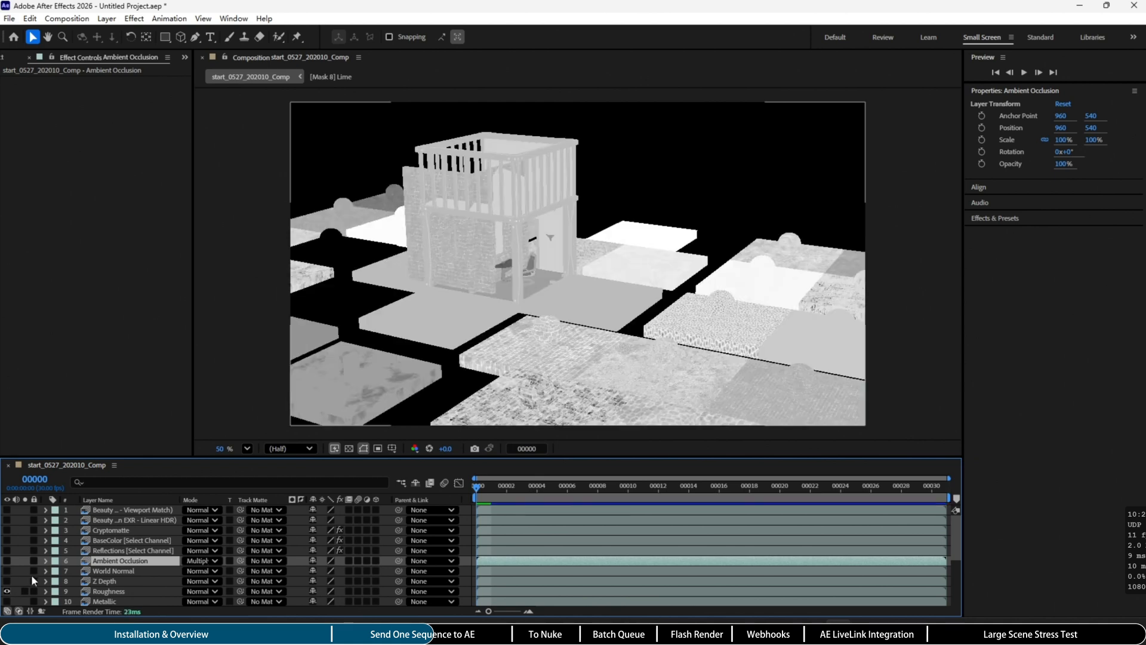
pyautogui.scroll(-3, 31, 574)
pyautogui.keyDown('alt'); pyautogui.click(6, 541); pyautogui.keyUp('alt')
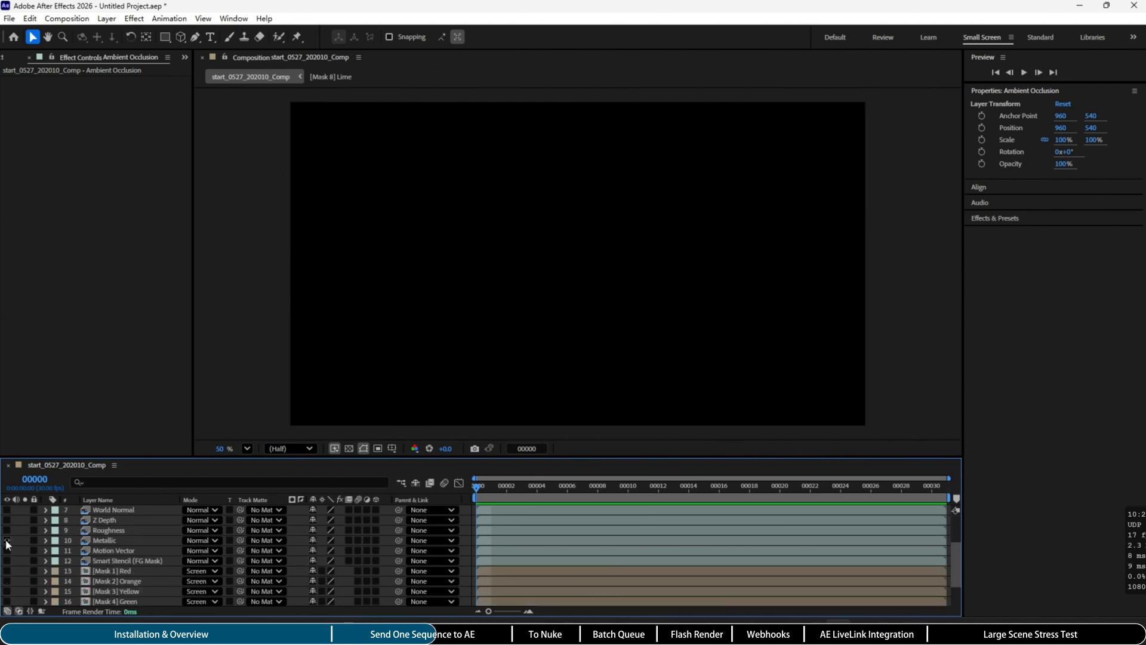
pyautogui.keyDown('alt'); pyautogui.click(6, 550); pyautogui.keyUp('alt')
pyautogui.keyDown('alt'); pyautogui.click(7, 561); pyautogui.keyUp('alt')
# Show the colour mask layers including Mask 8 Lime, scrub the comp, and return to Unreal.
pyautogui.click(127, 560)
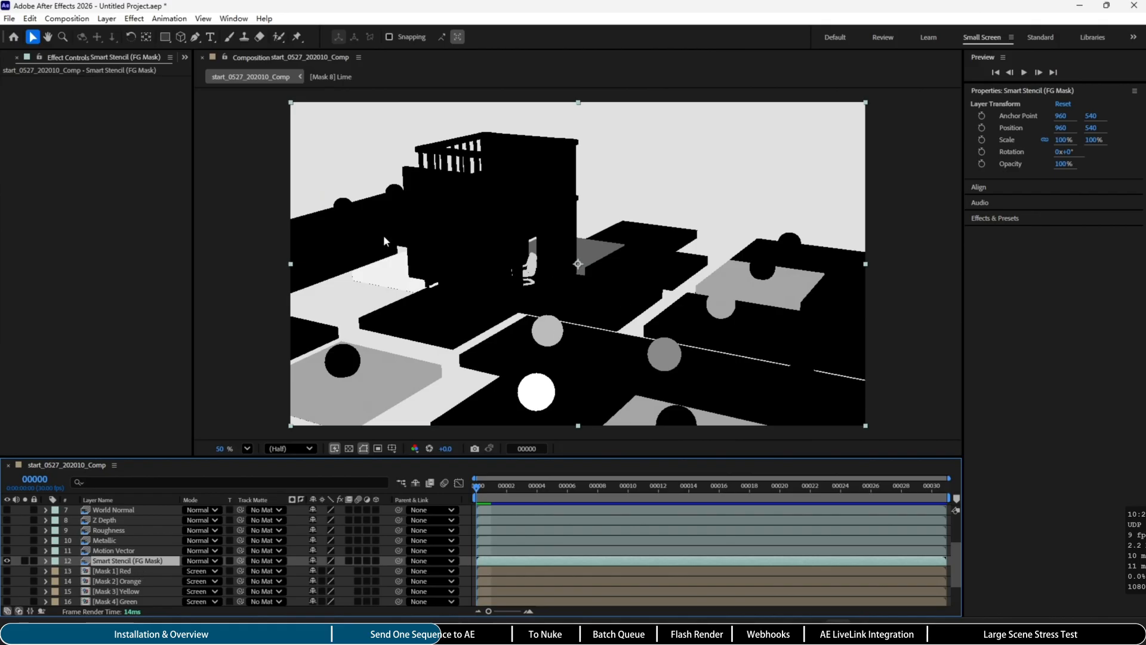
pyautogui.click(7, 560)
pyautogui.moveTo(6, 570); pyautogui.dragTo(7, 600)
pyautogui.click(6, 600)
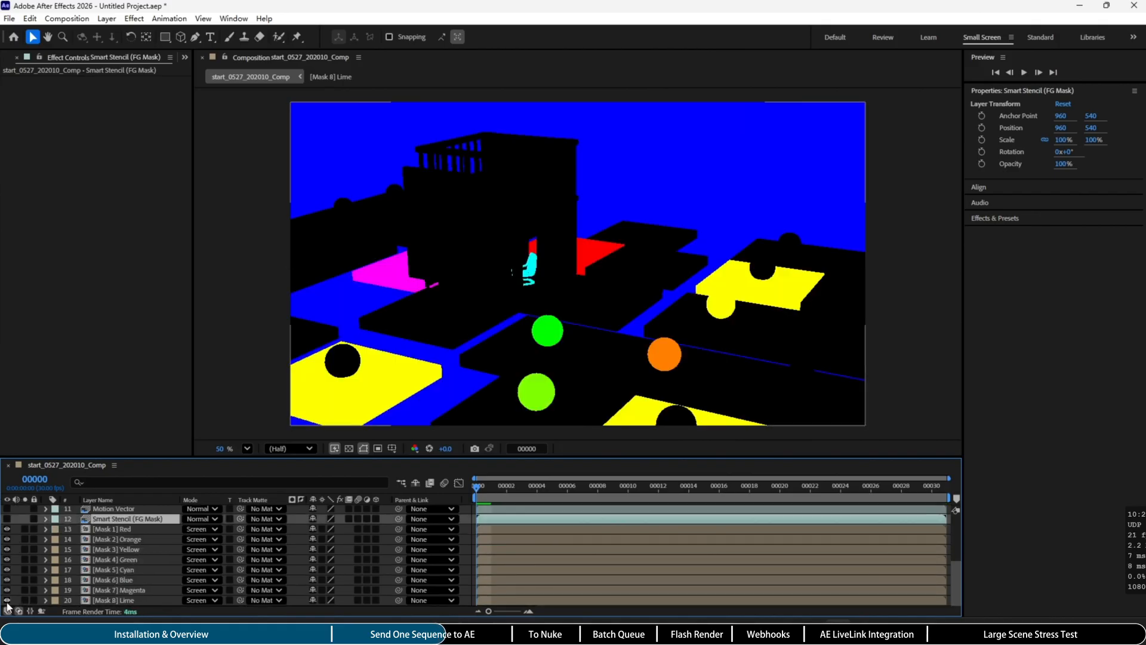
pyautogui.moveTo(500, 494); pyautogui.dragTo(526, 494)
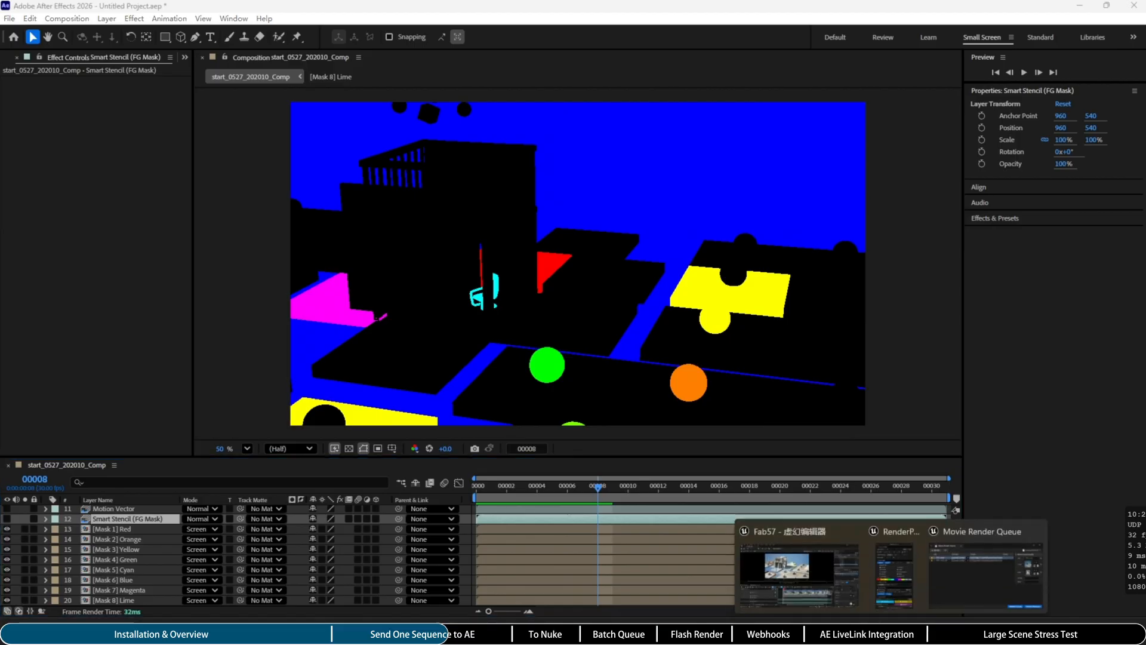
pyautogui.click(826, 575)
# Check the Smart Stencil viewport preview across frames, switch it off, and resend the passes to AE.
pyautogui.click(630, 228)
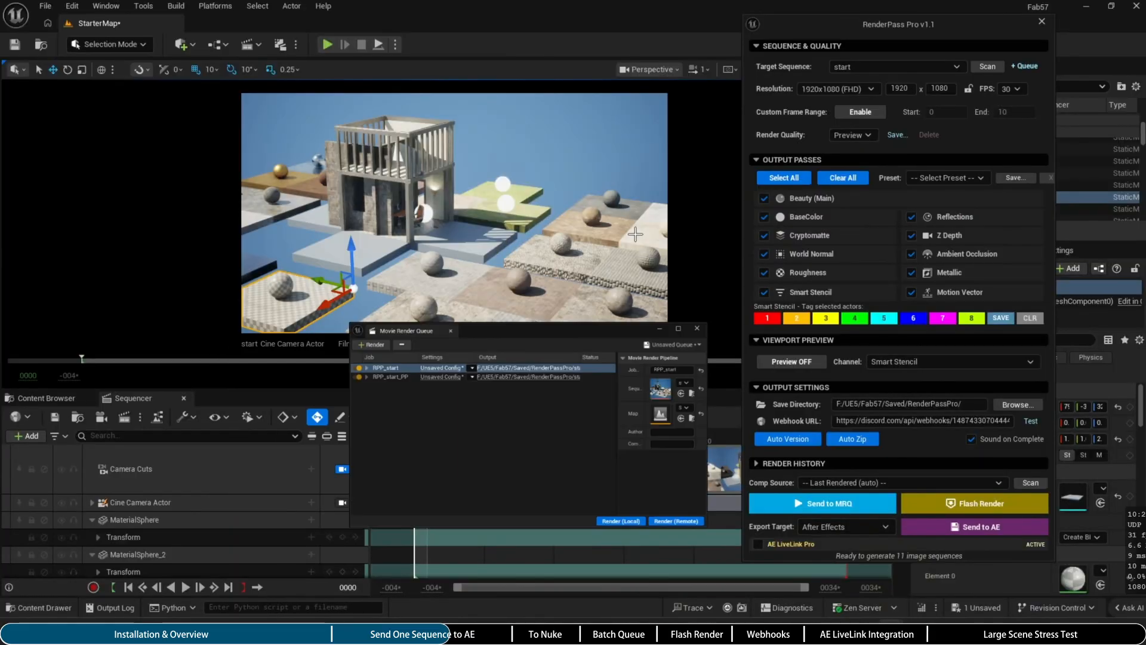
pyautogui.click(789, 361)
pyautogui.moveTo(421, 438)
pyautogui.mouseDown()
pyautogui.moveTo(530, 440)
pyautogui.moveTo(419, 447)
pyautogui.mouseUp()
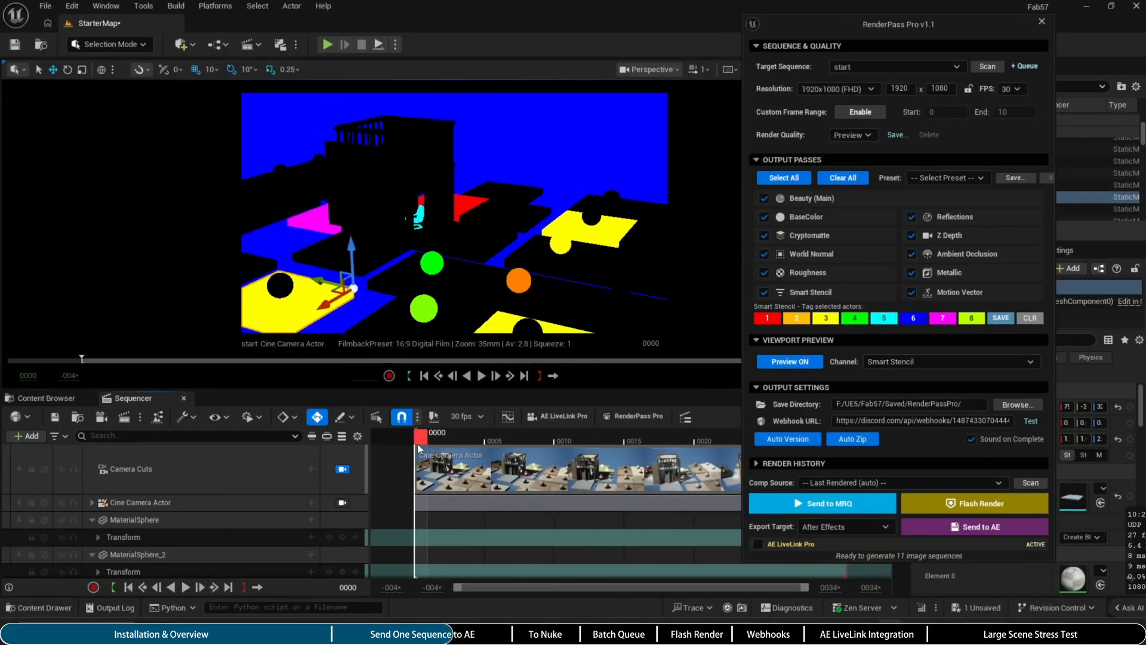
pyautogui.click(790, 361)
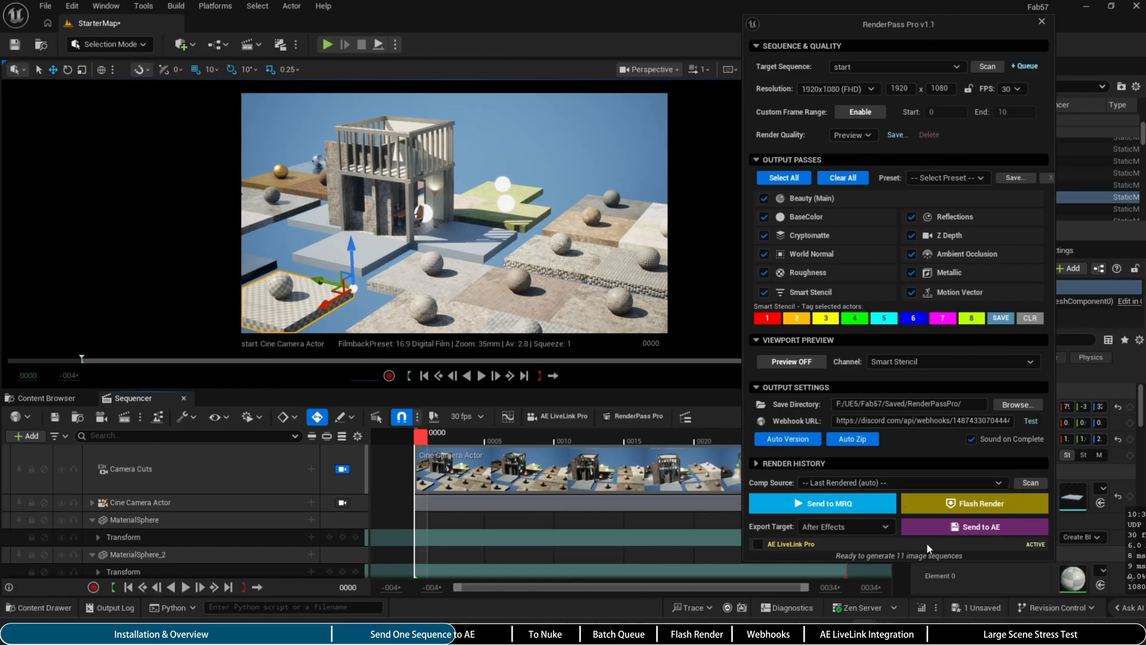
pyautogui.moveTo(928, 544)
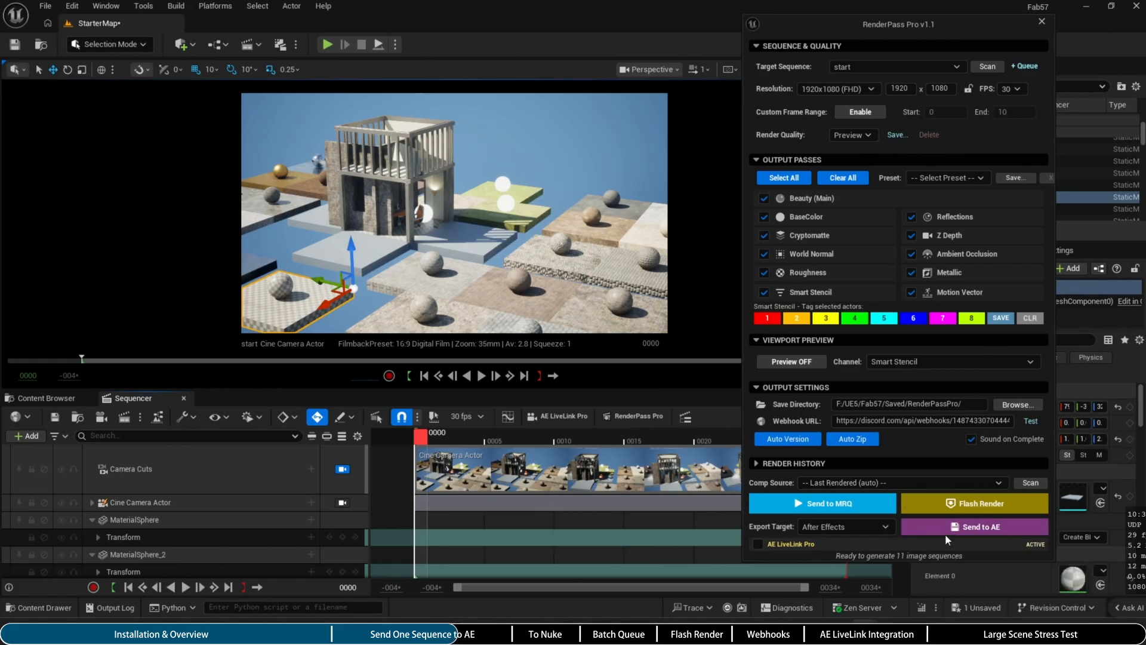
pyautogui.click(970, 526)
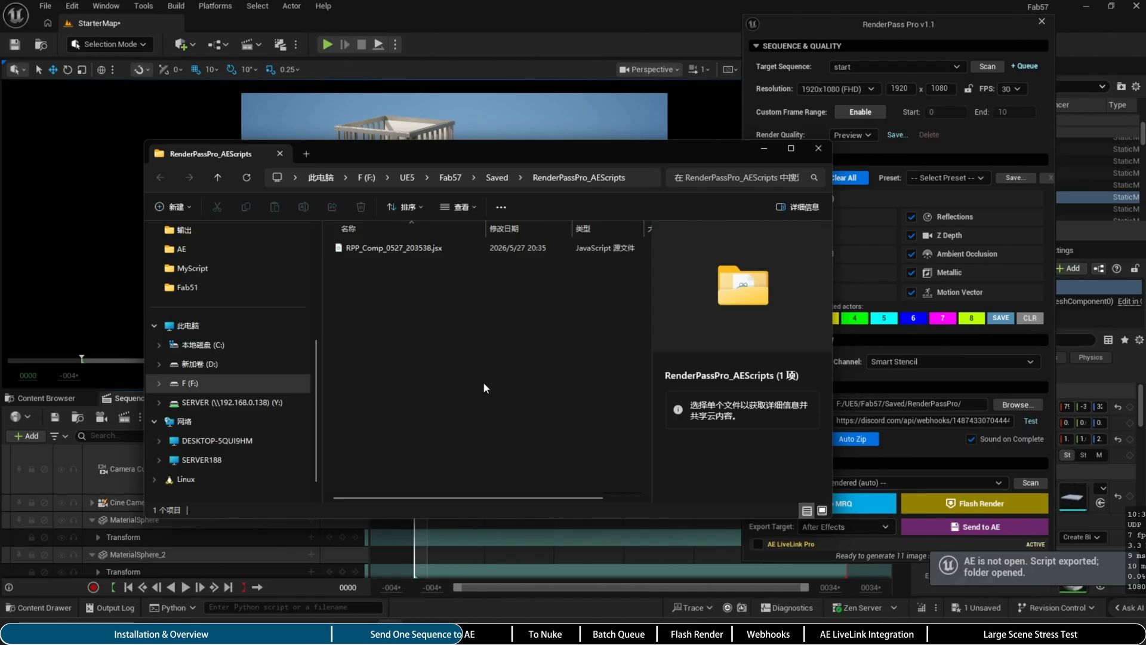
# Select RPP_Comp_0527_203538.jsx in Explorer and launch After Effects.
pyautogui.click(412, 249)
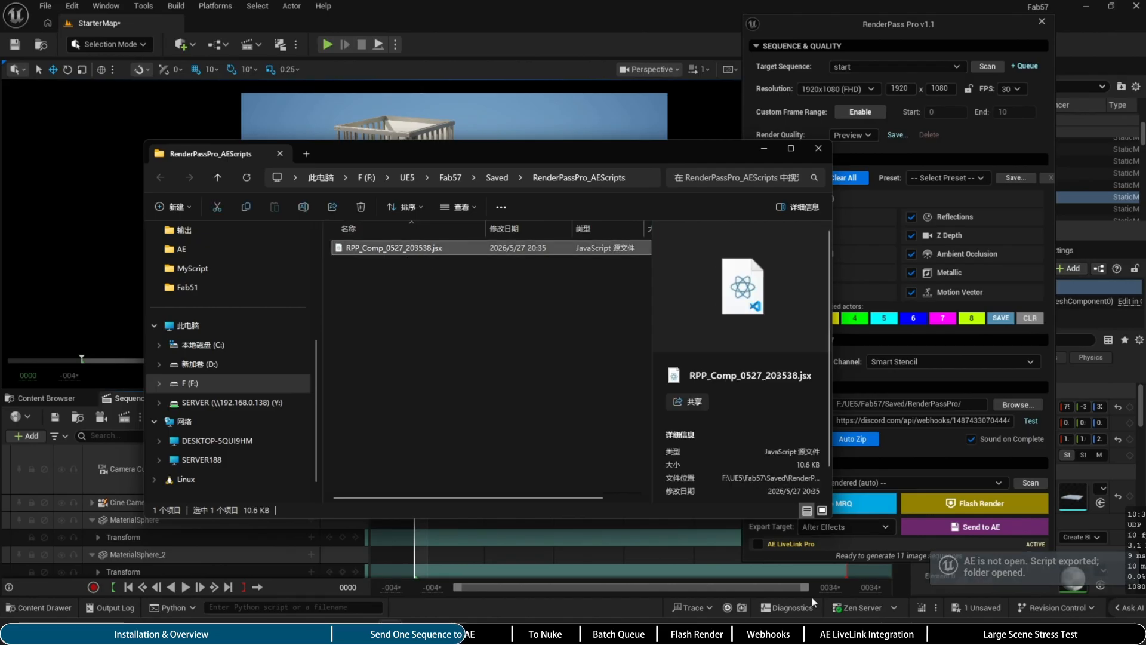
pyautogui.click(969, 526)
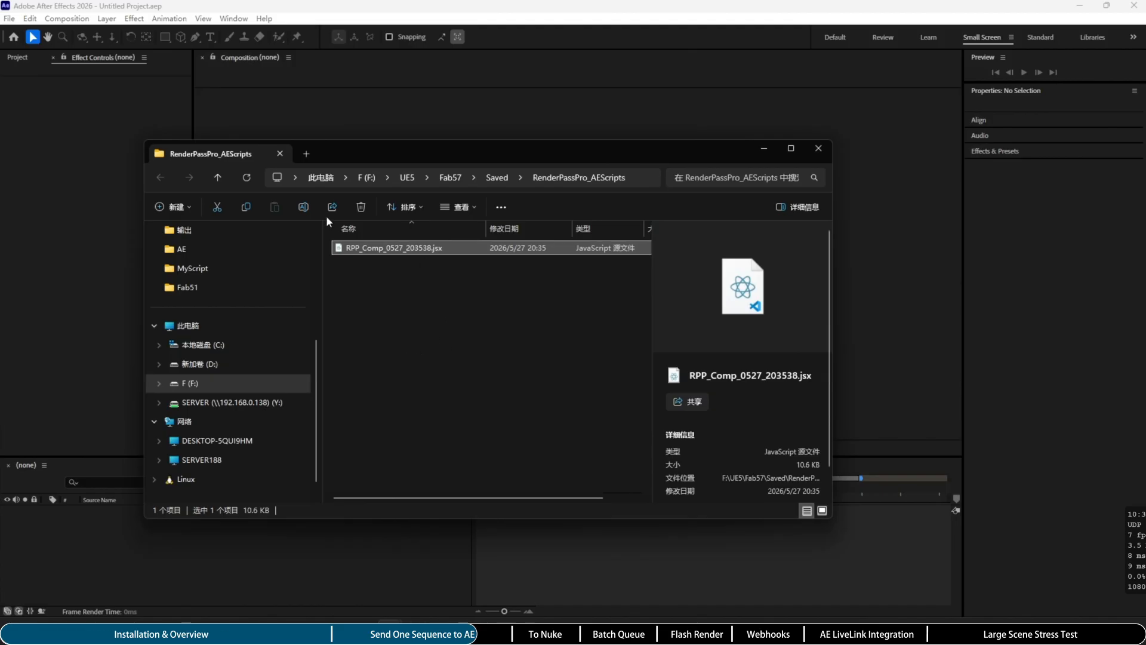
# Run the RPP_Comp .jsx script via File > Scripts > Run Script File.
pyautogui.click(331, 111)
pyautogui.click(9, 19)
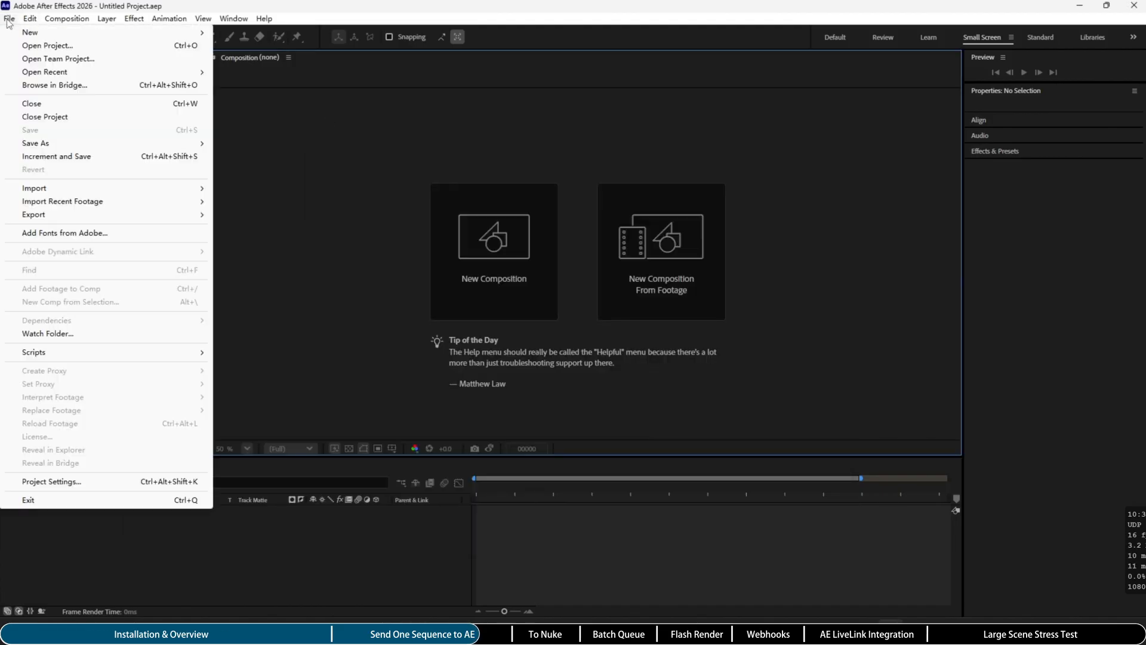
pyautogui.moveTo(74, 352)
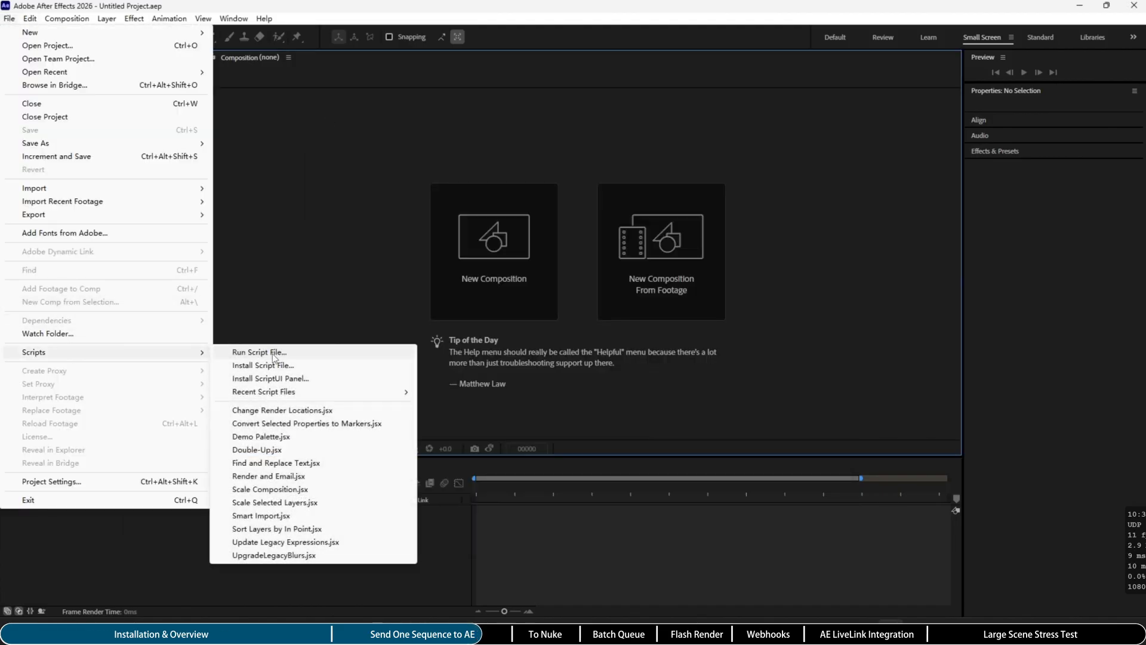
pyautogui.click(277, 352)
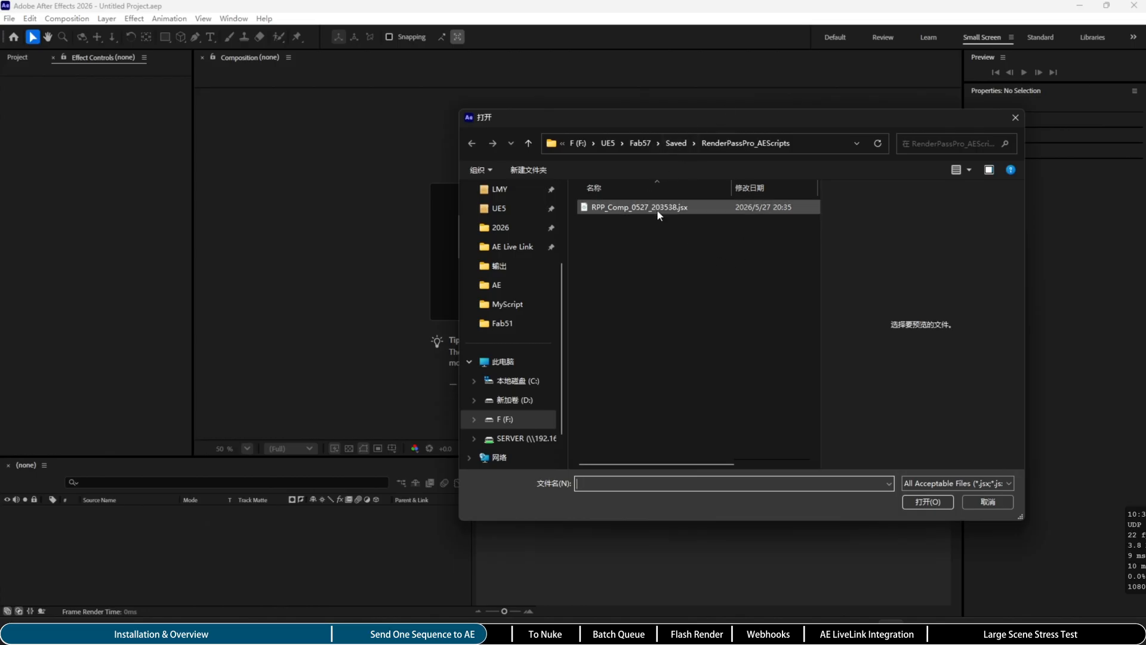
pyautogui.doubleClick(684, 209)
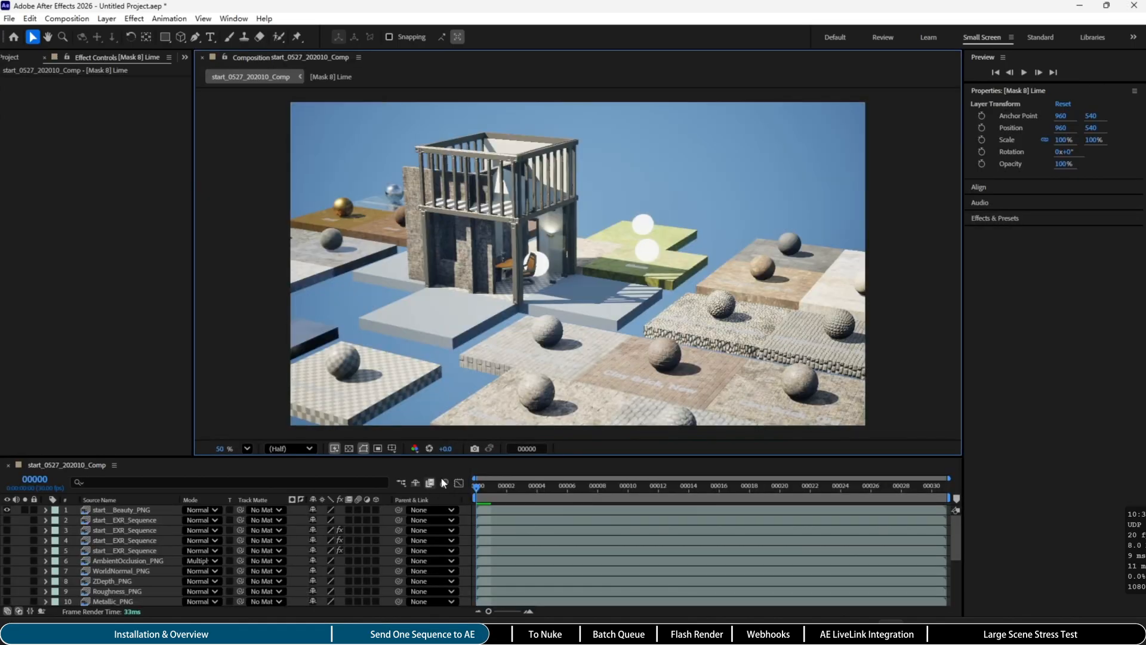
# Scrub the new comp and toggle layer visibility to inspect layers 2 to 10.
pyautogui.moveTo(486, 493)
pyautogui.mouseDown()
pyautogui.moveTo(686, 481)
pyautogui.moveTo(478, 487)
pyautogui.mouseUp()
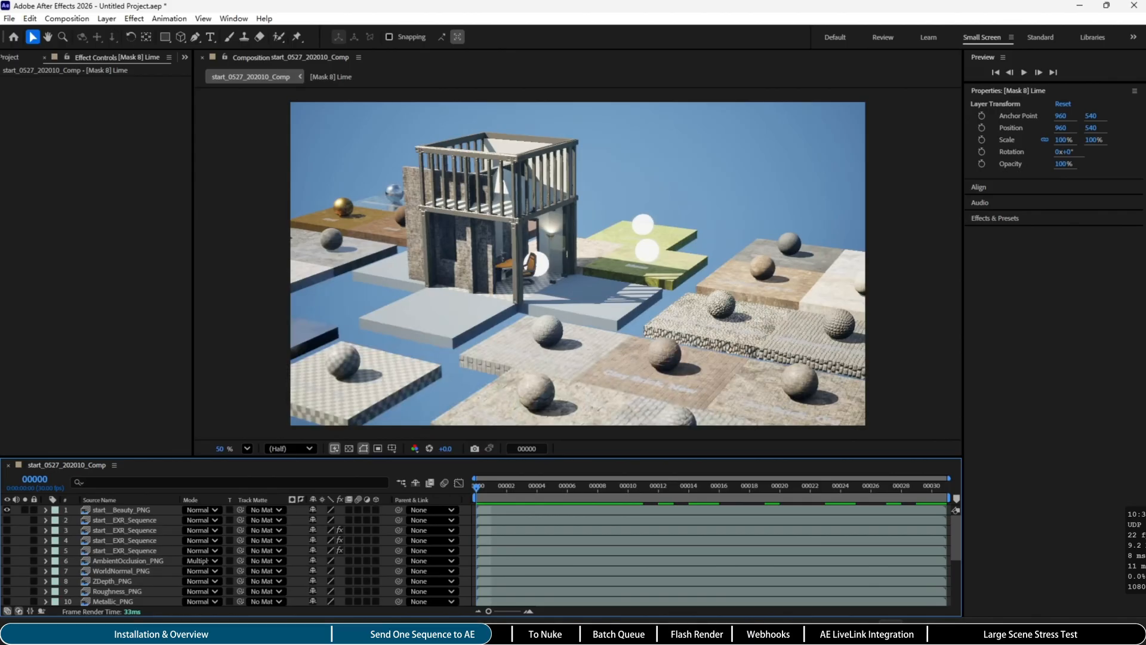
pyautogui.moveTo(8, 520); pyautogui.dragTo(8, 601)
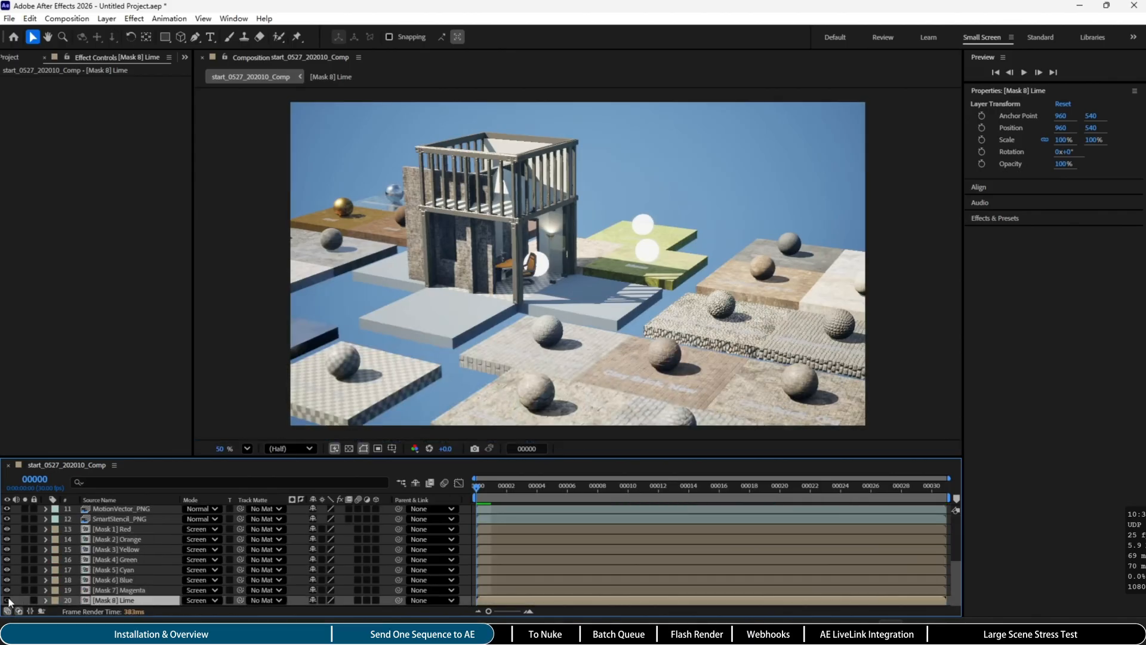
pyautogui.click(7, 530)
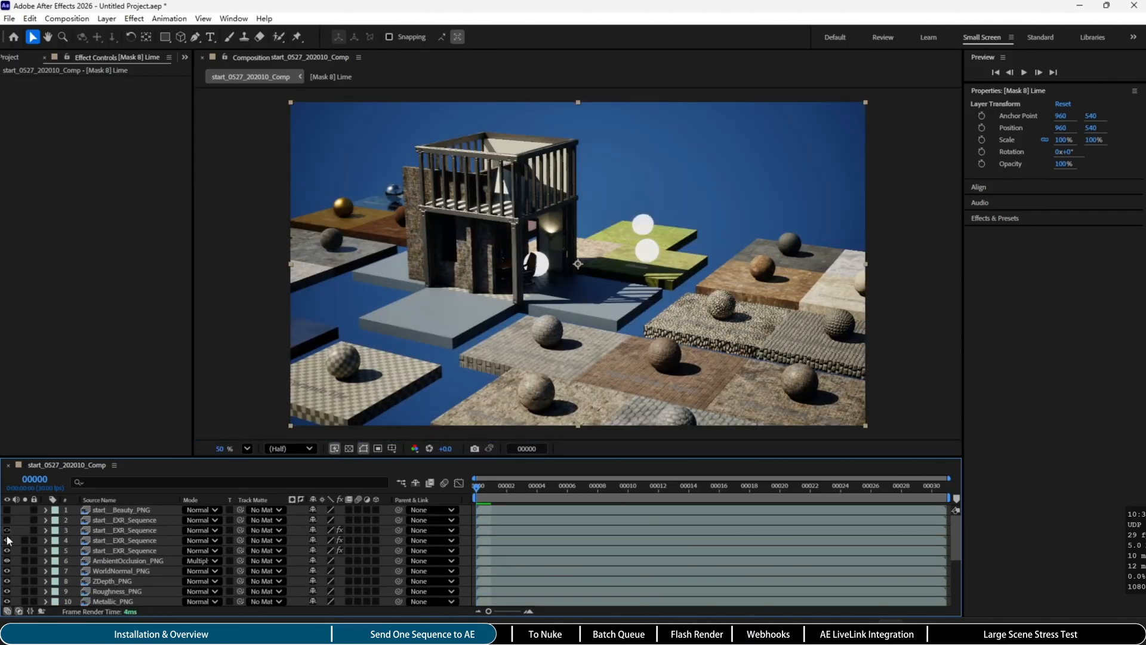
pyautogui.moveTo(7, 550); pyautogui.dragTo(7, 593)
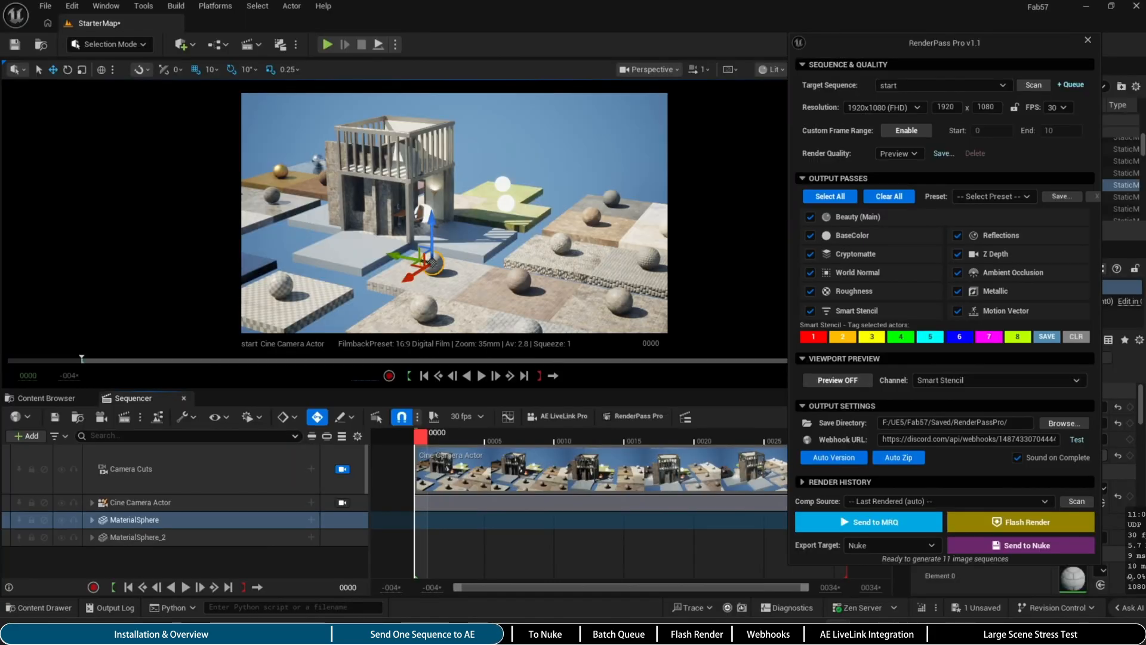
# Confirm Nuke as the export target and send the render passes to Nuke.
pyautogui.click(886, 546)
pyautogui.click(879, 571)
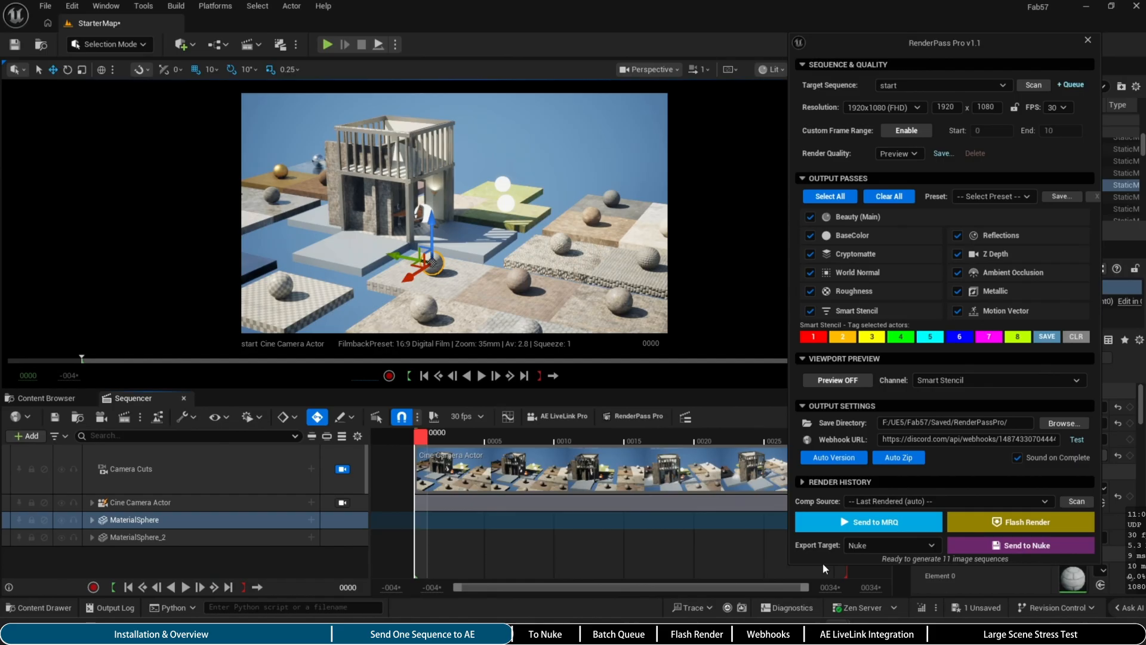
pyautogui.click(1041, 549)
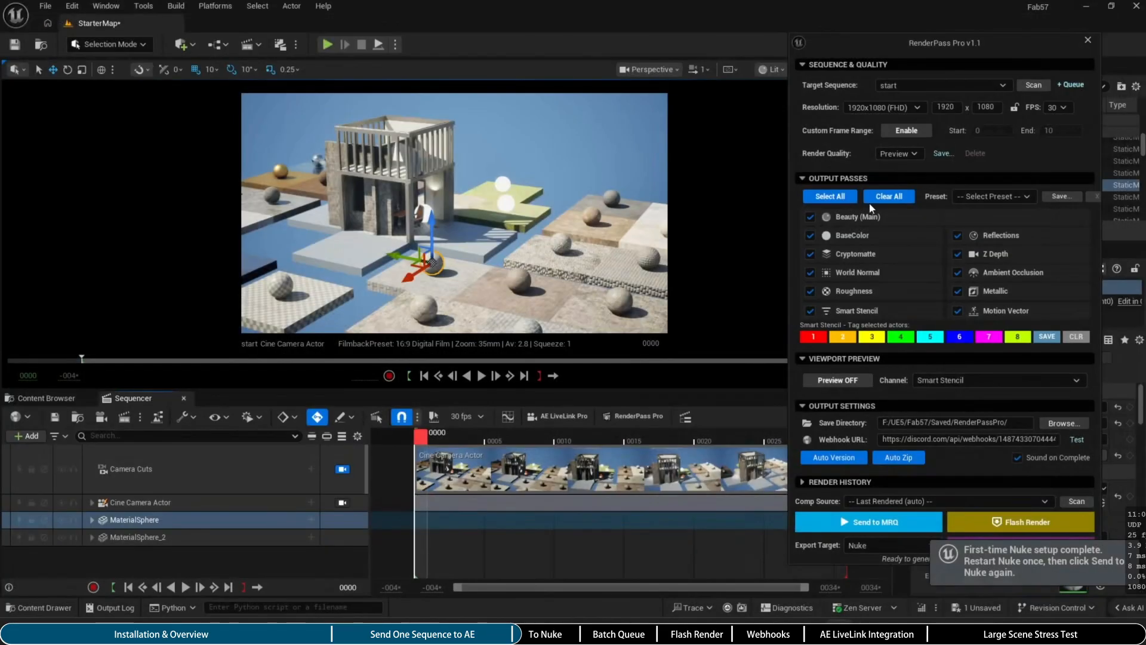
# Search the Start menu for nuke and launch NukeX 17.0v2.
pyautogui.press('super')
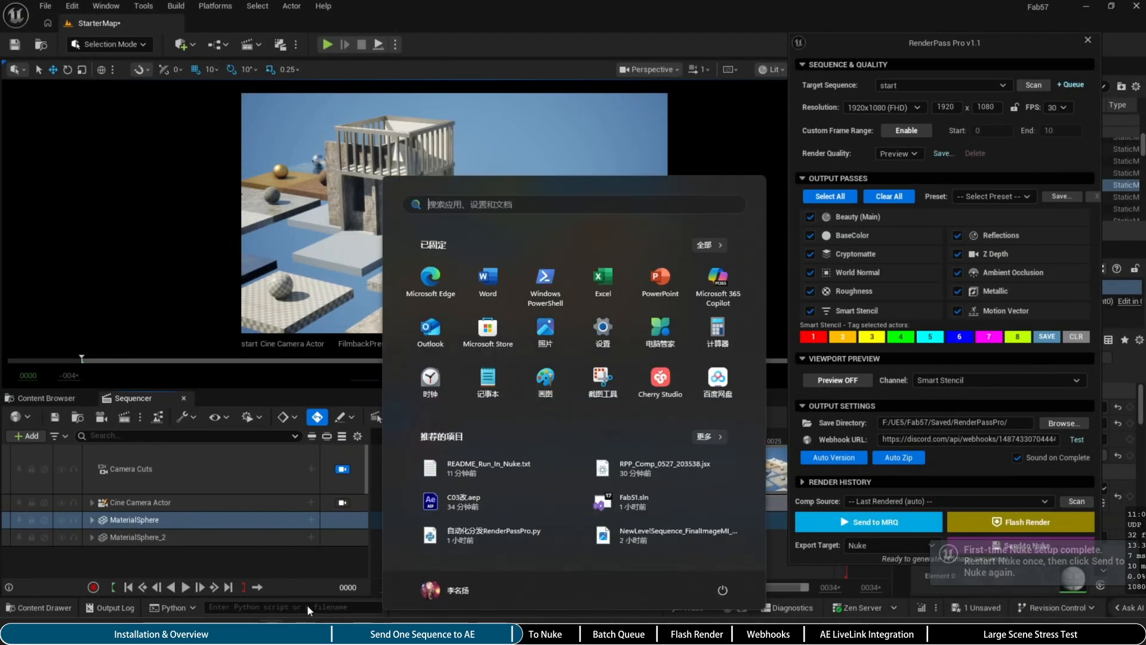
pyautogui.write('ni')
pyautogui.press('BackSpace')
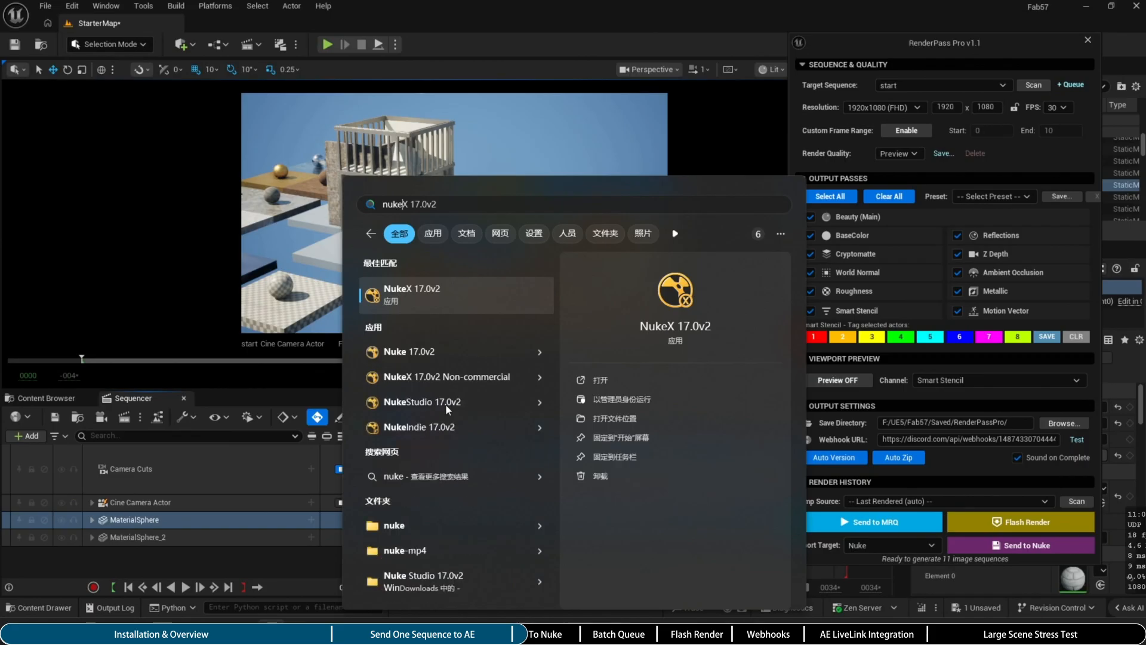
pyautogui.click(463, 289)
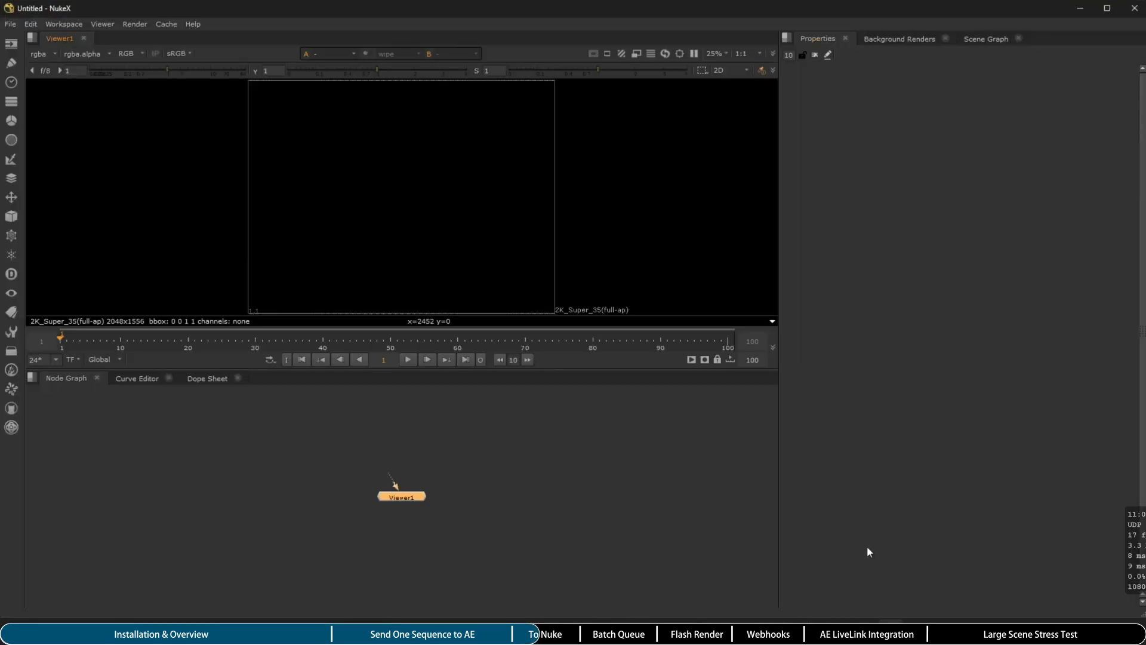
# Resend the passes from Unreal to Nuke and play back the imported comp.
pyautogui.moveTo(838, 632)
pyautogui.click(826, 576)
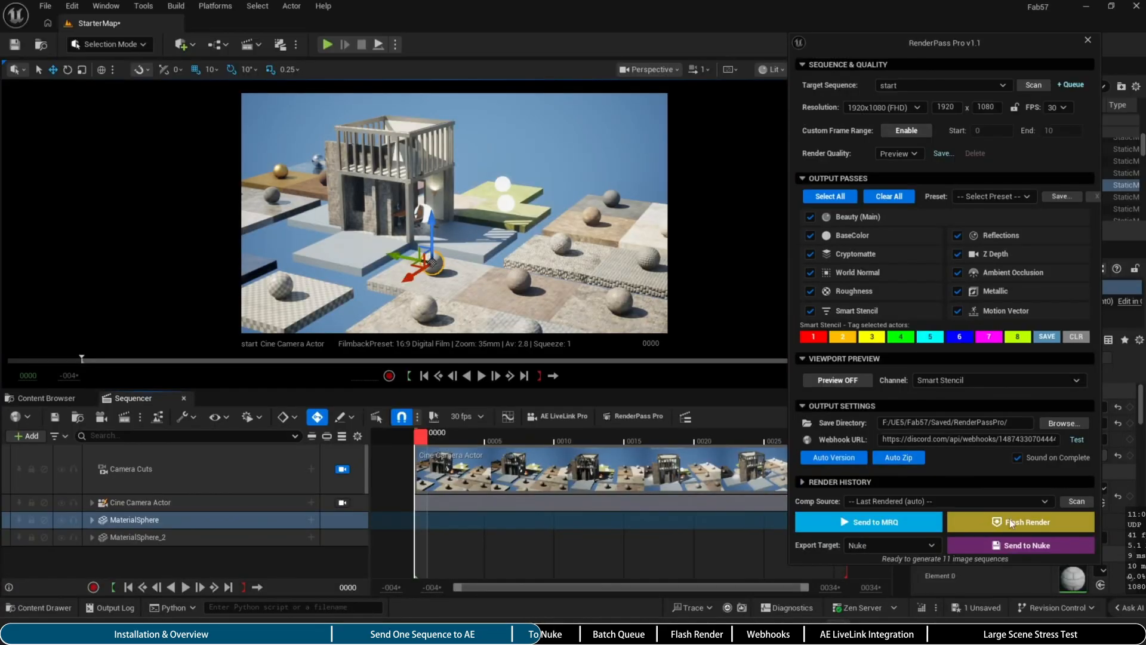
pyautogui.click(1035, 547)
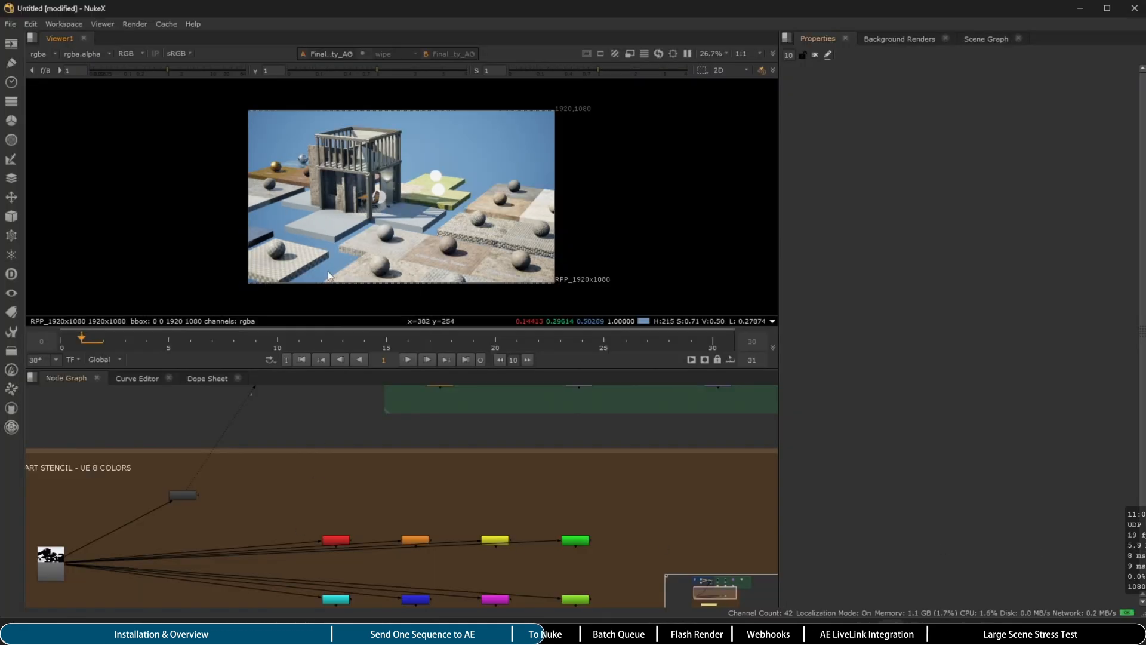
pyautogui.click(407, 359)
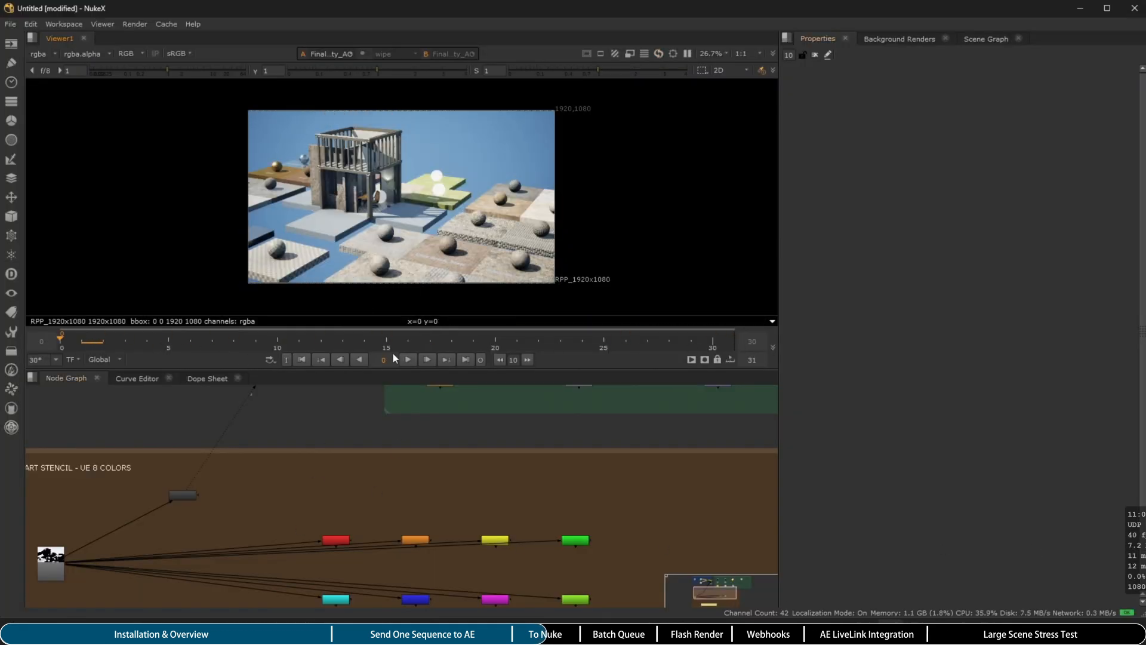
pyautogui.click(407, 360)
pyautogui.click(301, 359)
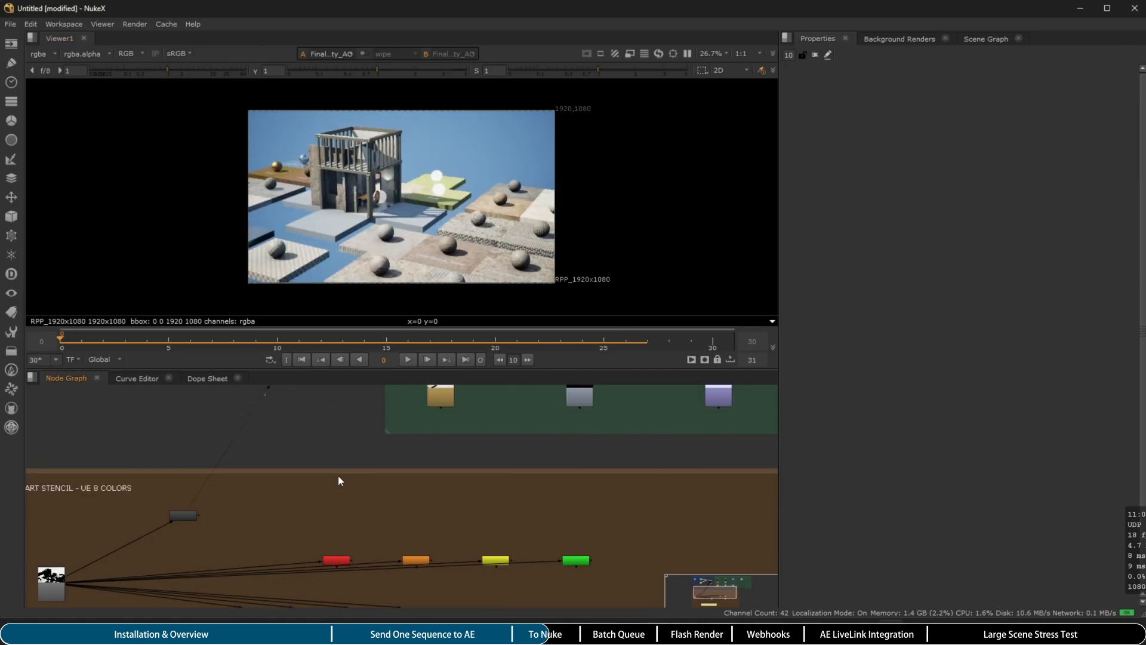
pyautogui.moveTo(338, 474); pyautogui.dragTo(385, 525, button='middle')
pyautogui.scroll(-2, 309, 456)
pyautogui.scroll(3, 238, 442)
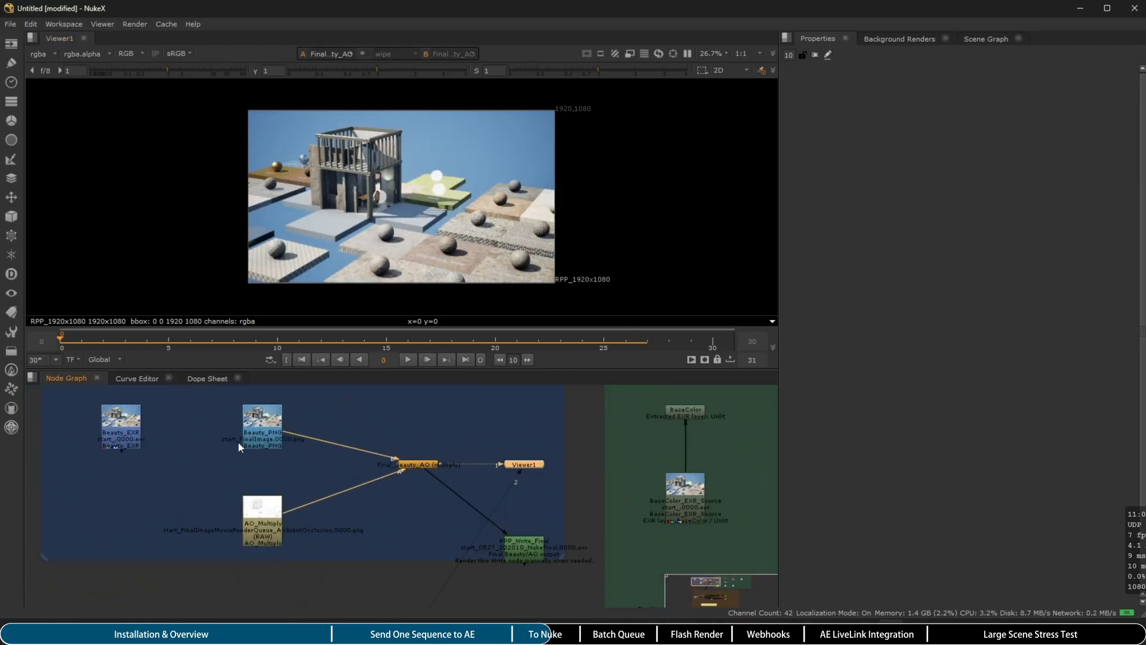
# View the Beauty_PNG, AO_Multiply, BaseColor, Reflections, World_Normal and Z_Depth nodes in Viewer1.
pyautogui.click(271, 424)
pyautogui.press('1')
pyautogui.click(269, 513)
pyautogui.press('1')
pyautogui.moveTo(762, 472); pyautogui.dragTo(445, 479, button='middle')
pyautogui.click(369, 418)
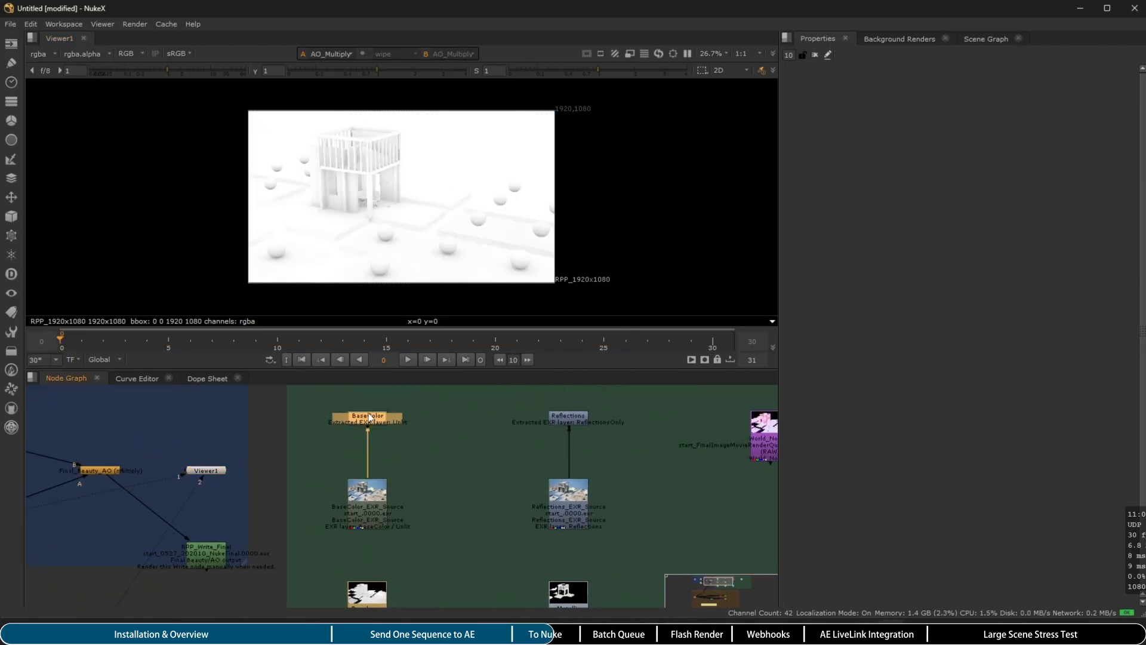
pyautogui.press('1')
pyautogui.click(571, 418)
pyautogui.press('1')
pyautogui.moveTo(643, 445); pyautogui.dragTo(432, 446, button='middle')
pyautogui.click(550, 439)
pyautogui.press('1')
pyautogui.click(750, 441)
pyautogui.press('1')
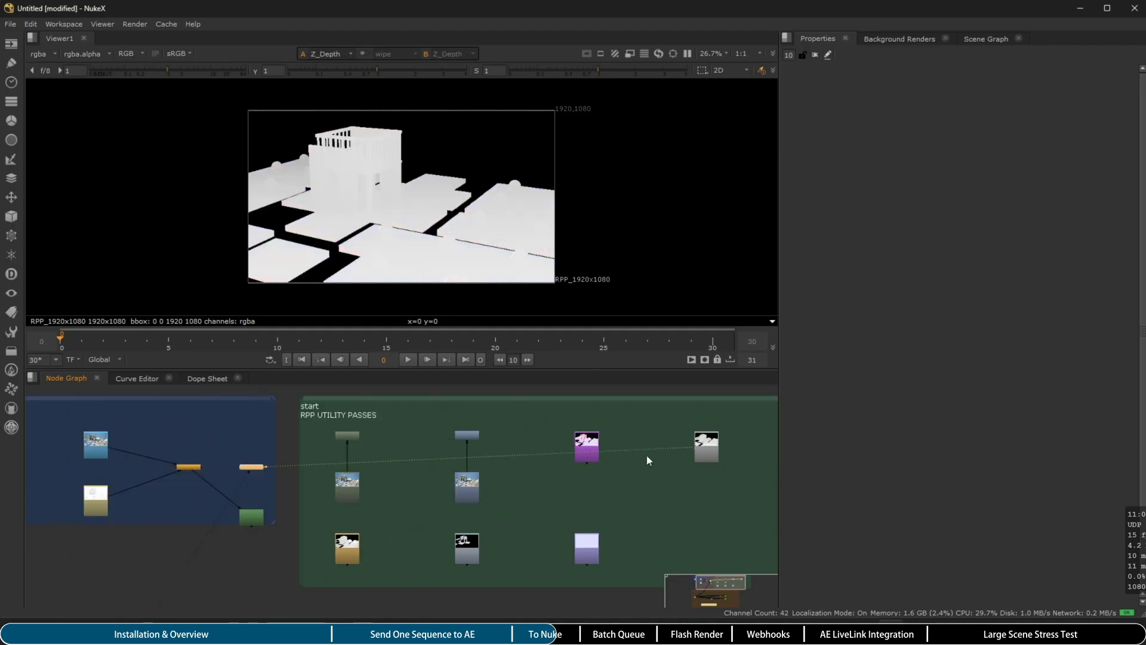
pyautogui.scroll(-10, 647, 459)
# View the Smart Stencil pass and its red, cyan, blue, magenta, green and yellow masks.
pyautogui.click(336, 478)
pyautogui.press('1')
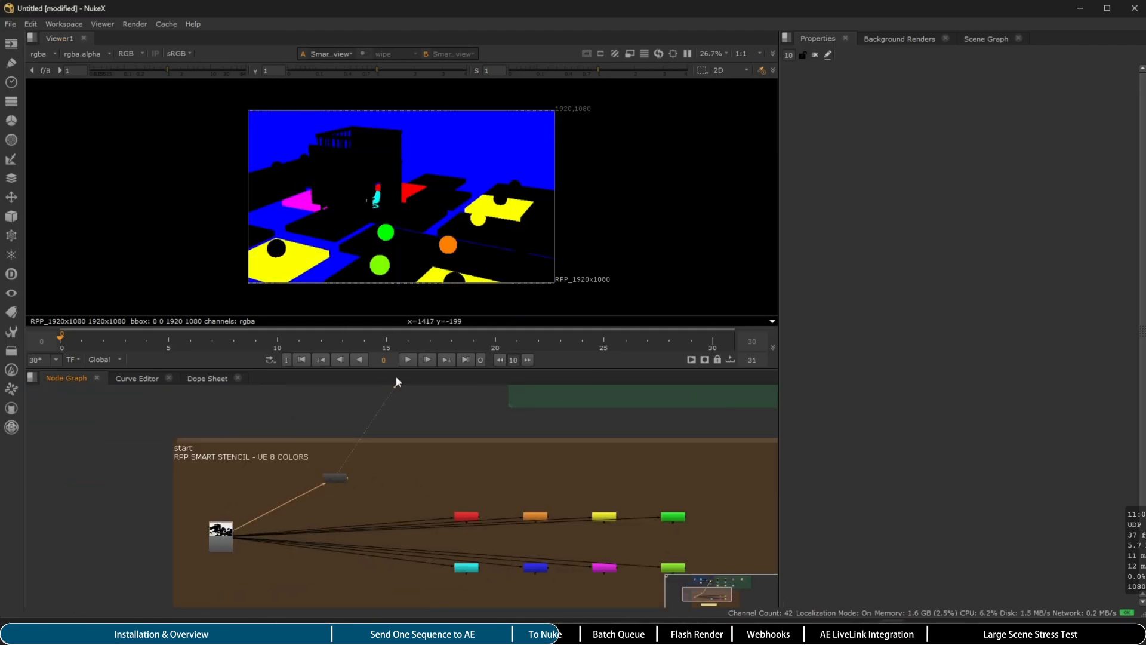
pyautogui.click(466, 516)
pyautogui.press('1')
pyautogui.click(466, 567)
pyautogui.press('1')
pyautogui.click(535, 567)
pyautogui.press('1')
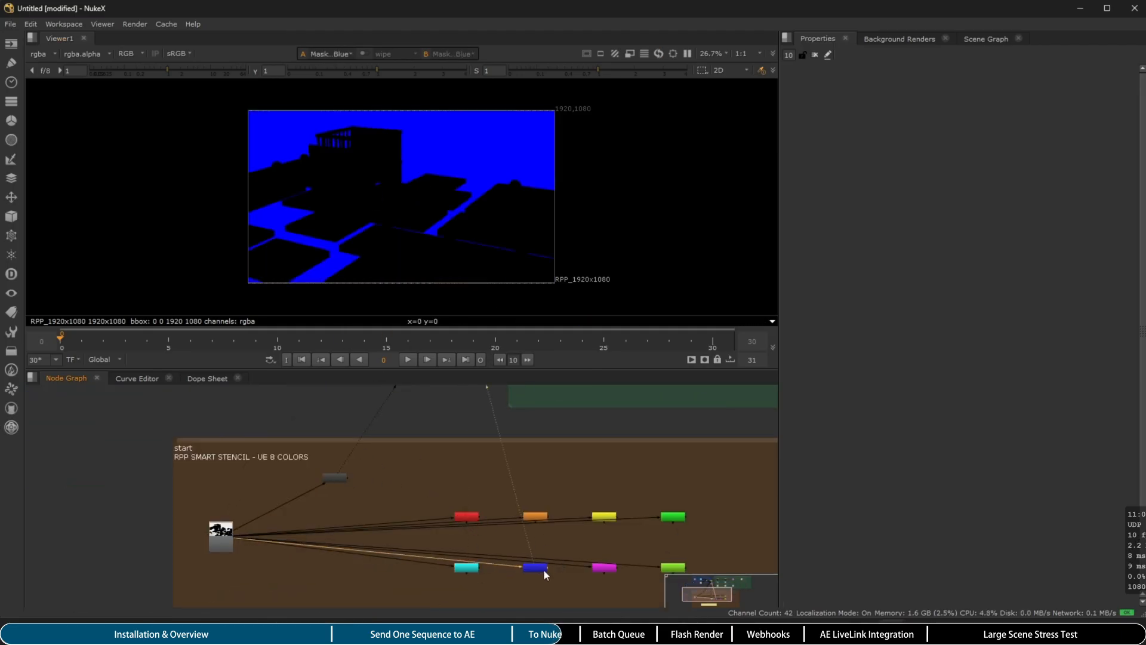
pyautogui.click(604, 567)
pyautogui.press('1')
pyautogui.click(669, 566)
pyautogui.press('1')
pyautogui.click(531, 516)
pyautogui.press('1')
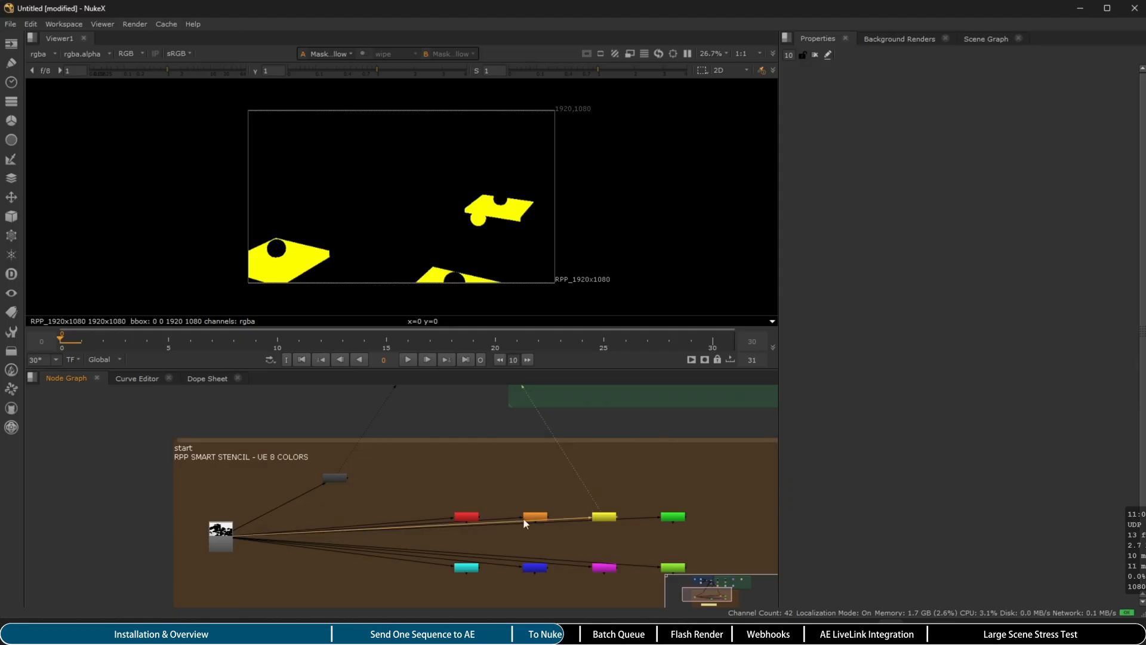
pyautogui.click(462, 515)
pyautogui.press('1')
# Navigate to the RPP_Write_Final node and open its settings.
pyautogui.click(327, 485)
pyautogui.press('1')
pyautogui.moveTo(435, 454); pyautogui.dragTo(384, 478, button='middle')
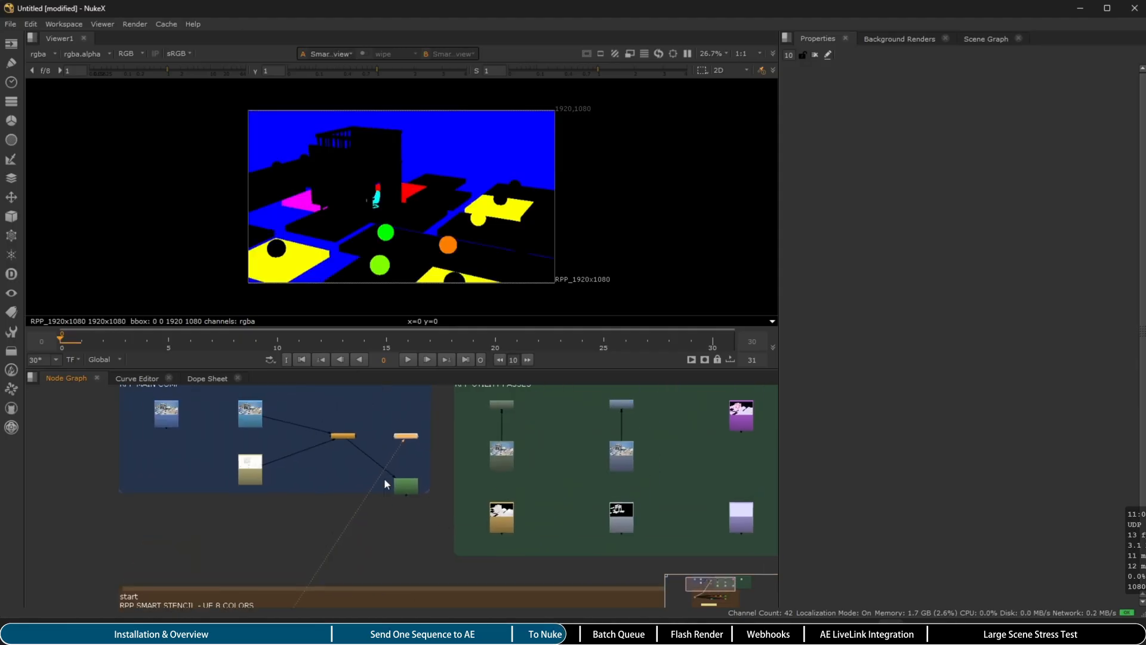
pyautogui.scroll(5, 385, 477)
pyautogui.doubleClick(438, 496)
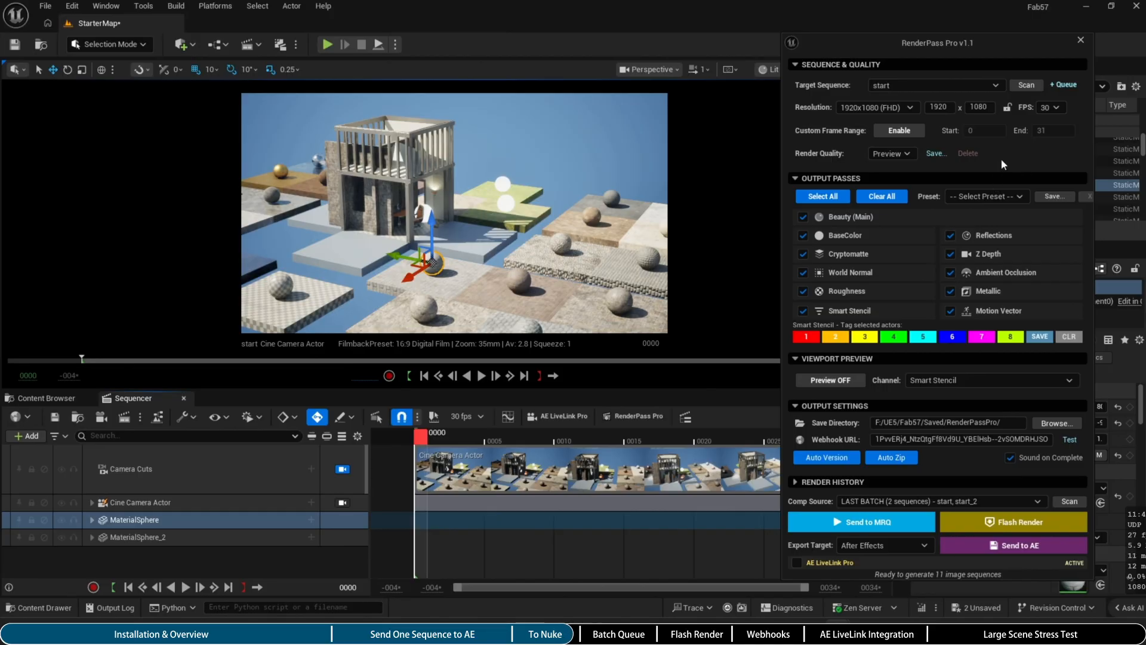
# Queue the start, start_2 and DemoLights- sequences in the RenderPass Pro batch list.
pyautogui.click(1063, 85)
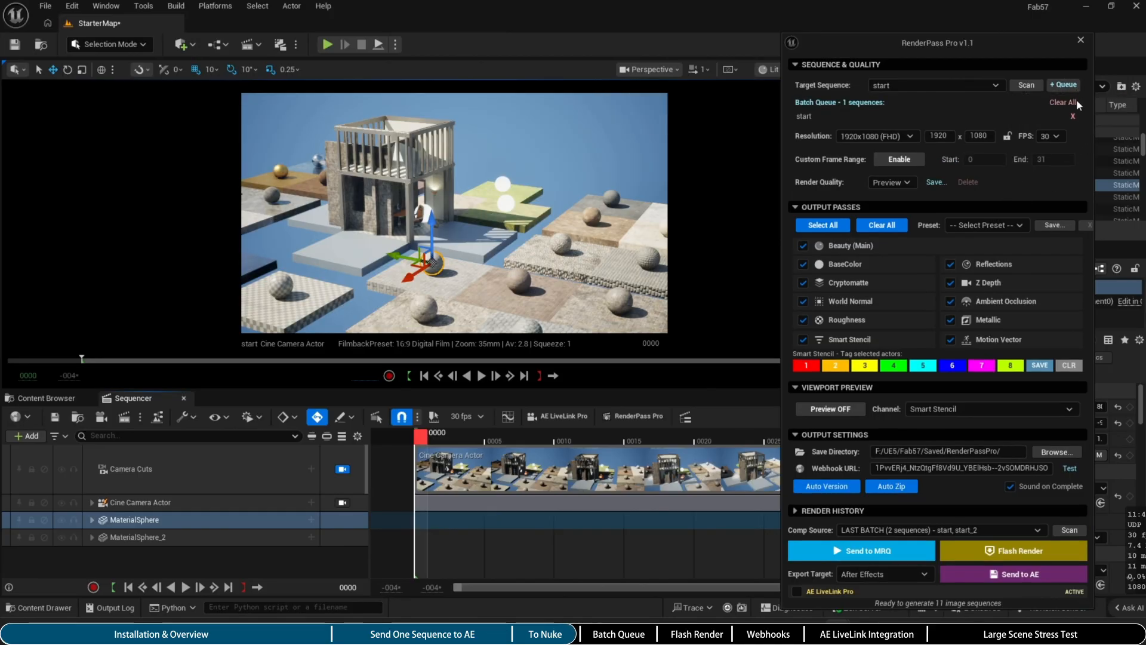
pyautogui.click(933, 85)
pyautogui.scroll(-1, 917, 298)
pyautogui.click(911, 339)
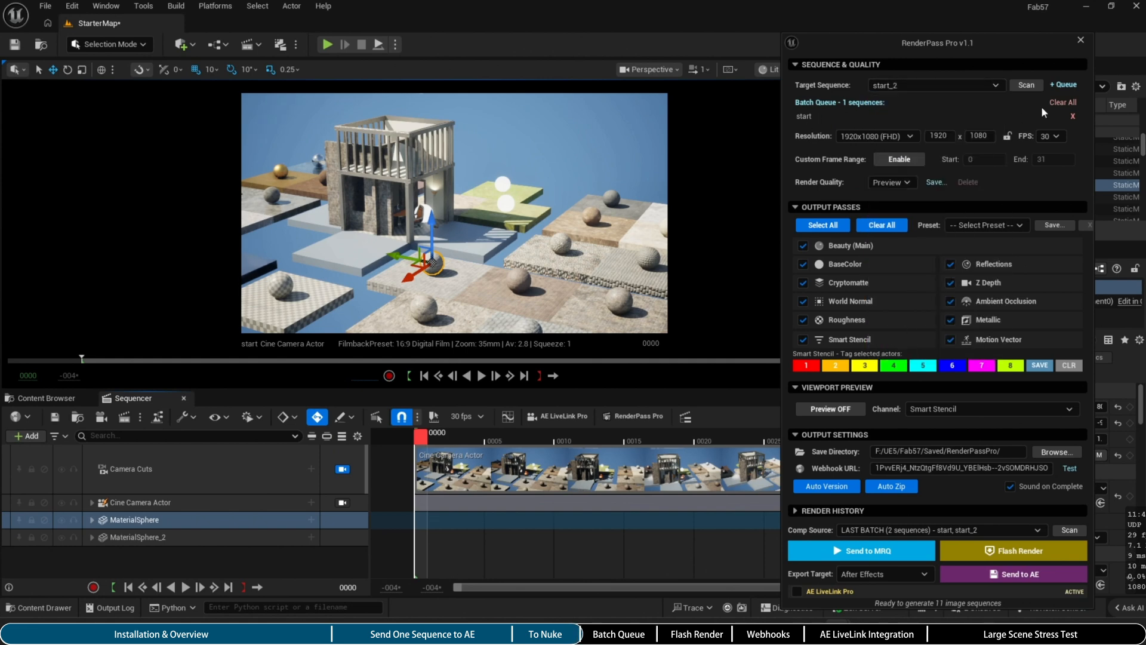
pyautogui.click(1068, 85)
pyautogui.click(935, 85)
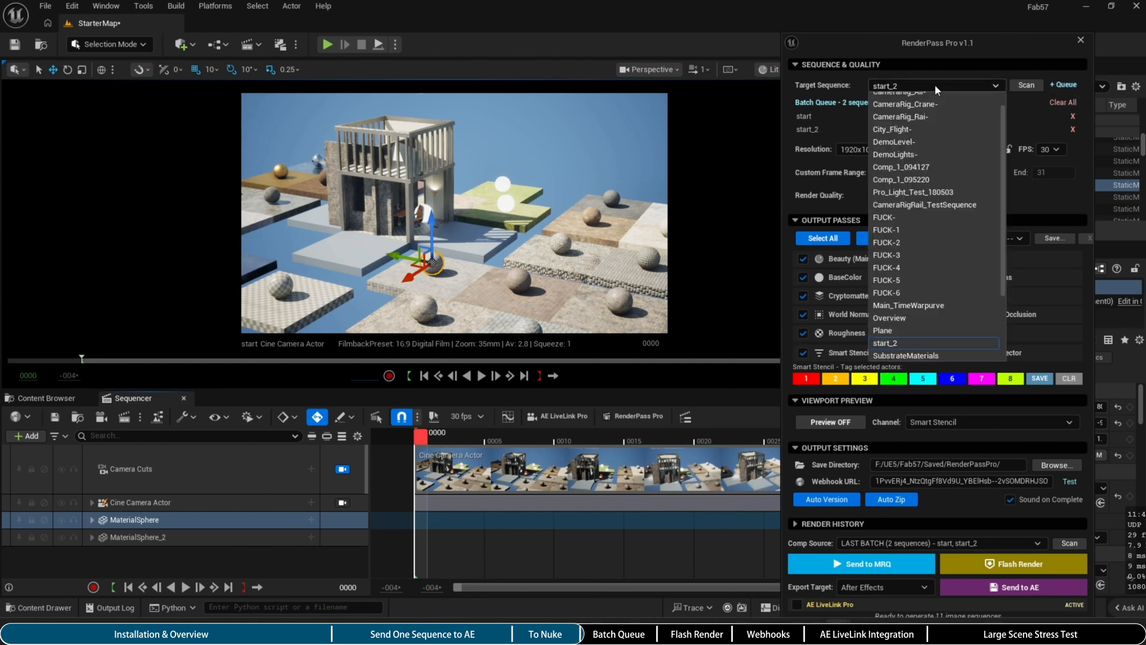
pyautogui.click(937, 154)
pyautogui.click(1050, 85)
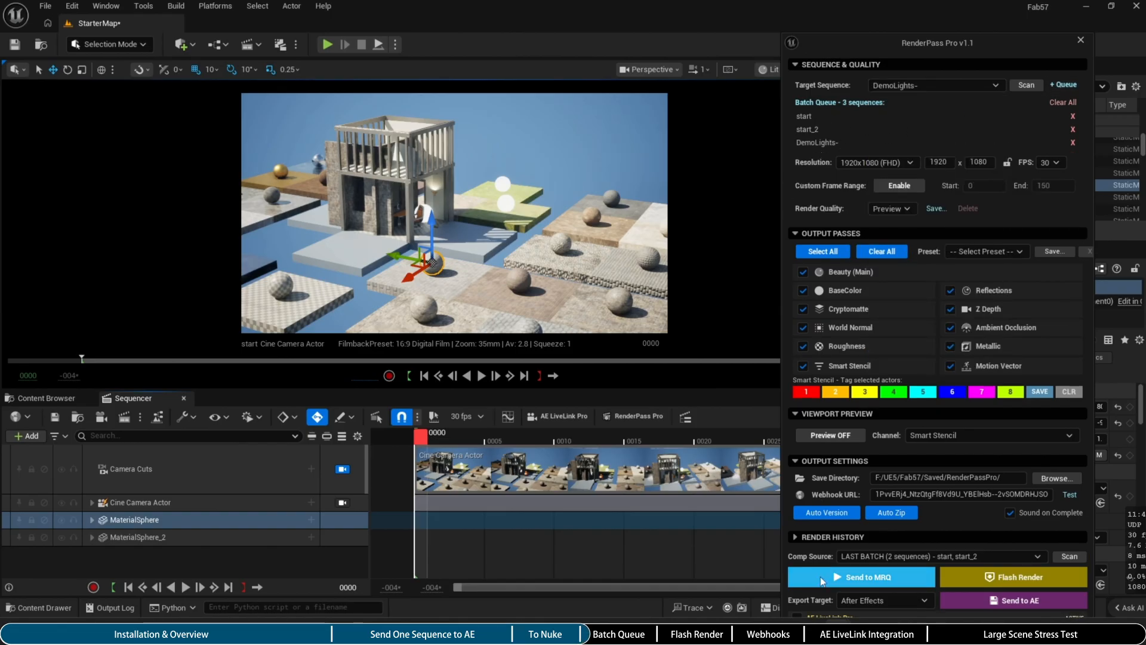
# Send the three queued sequences to the Movie Render Queue and review the resulting RPP jobs.
pyautogui.click(882, 582)
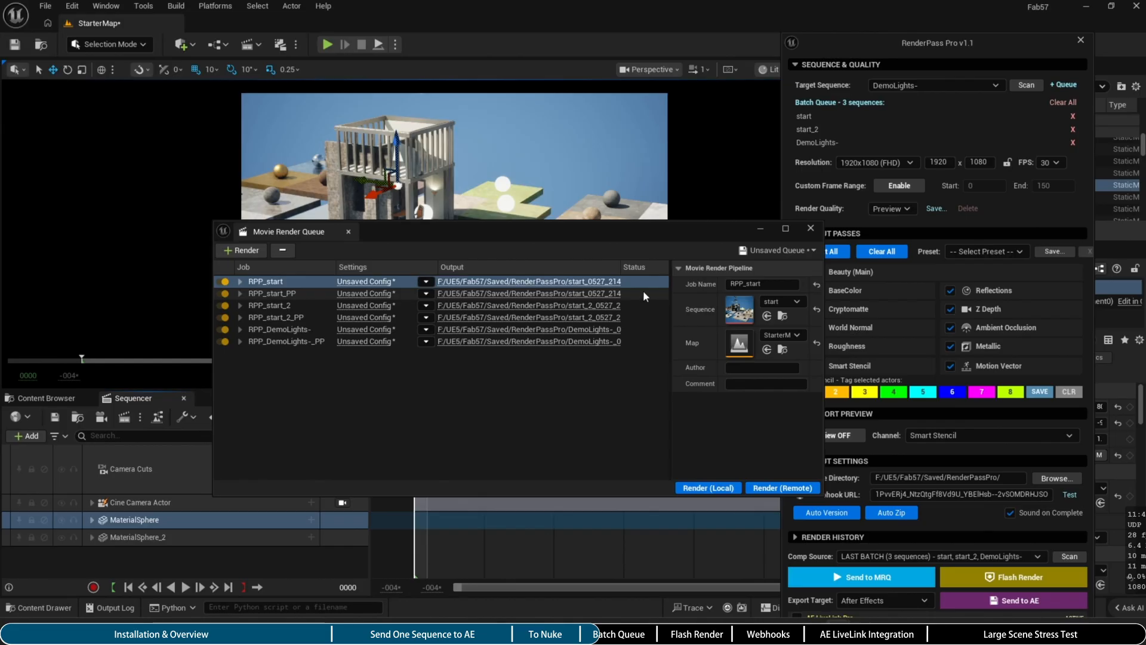
pyautogui.click(294, 295)
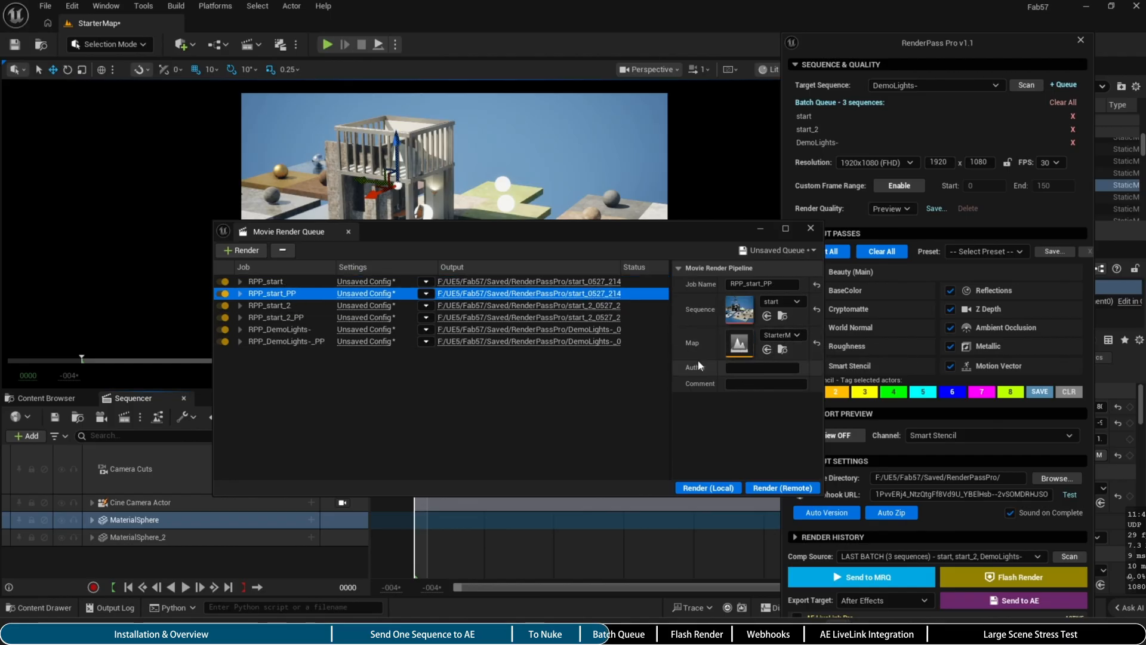
pyautogui.click(621, 329)
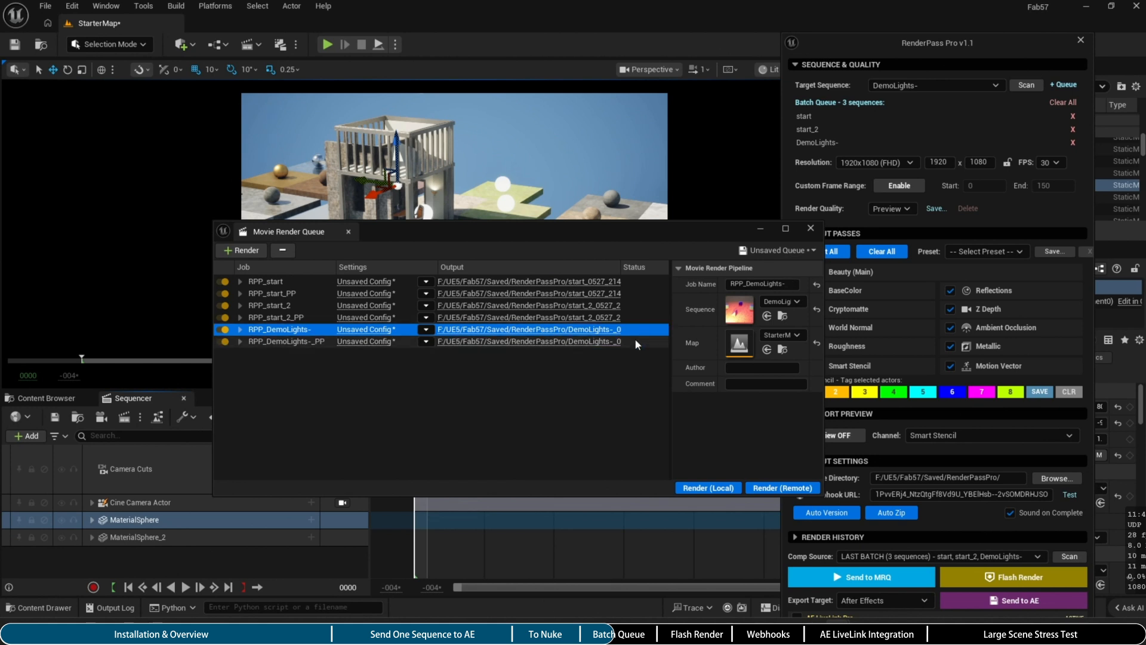
# Assign the DemoLights map to both DemoLights- jobs and start local rendering.
pyautogui.keyDown('shift'); pyautogui.click(597, 341); pyautogui.keyUp('shift')
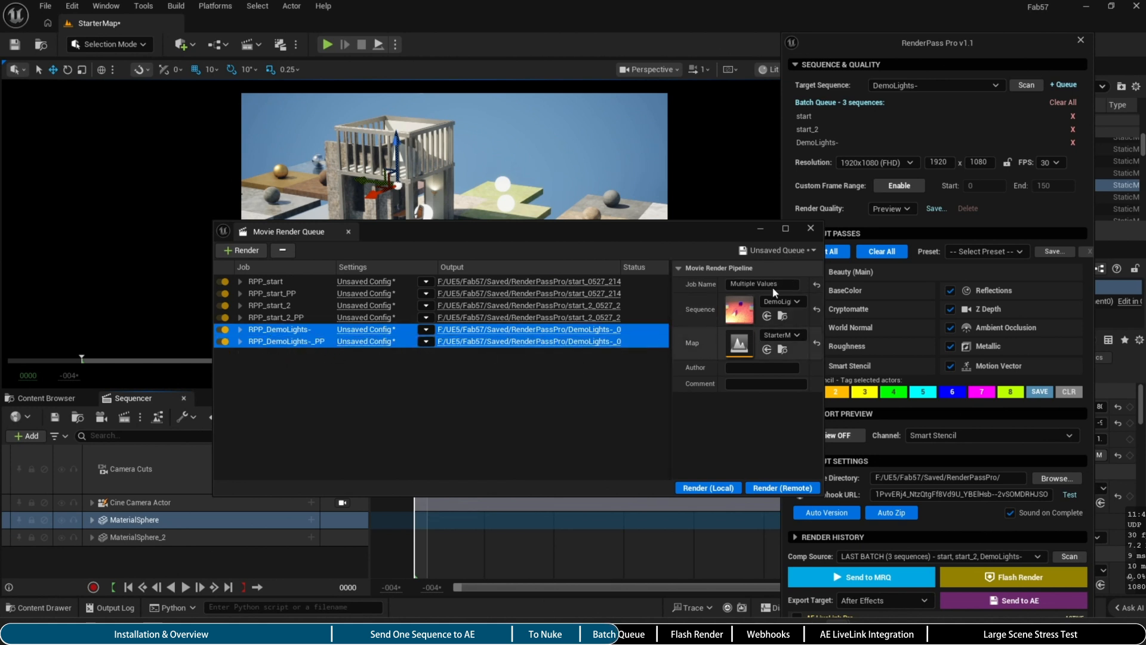
pyautogui.click(782, 335)
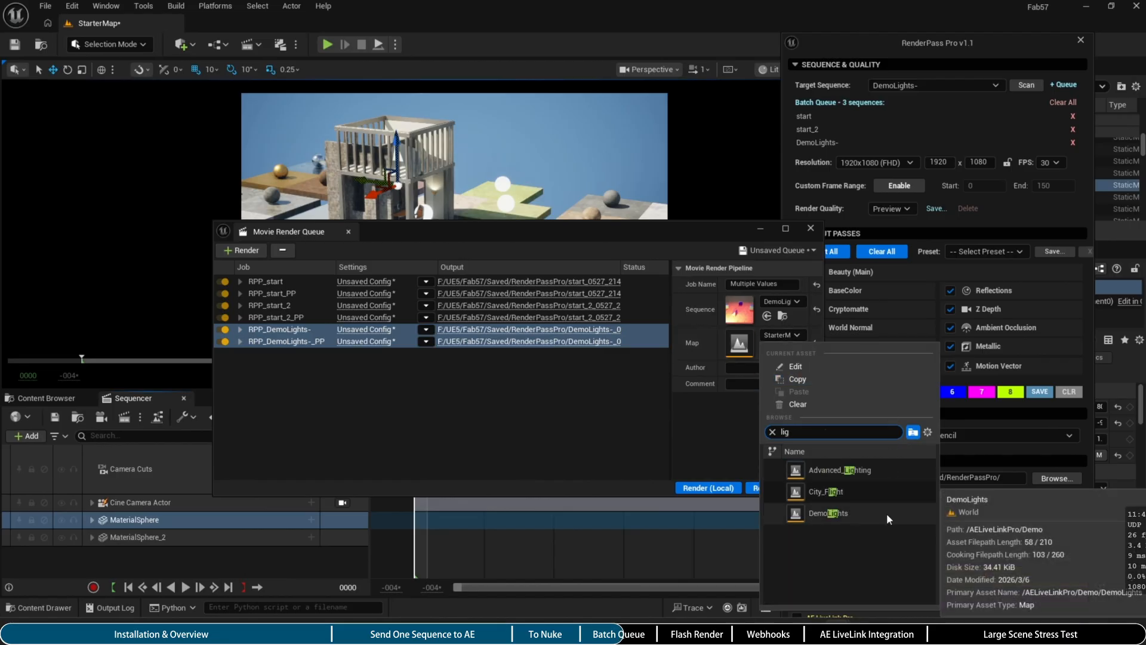
pyautogui.click(886, 514)
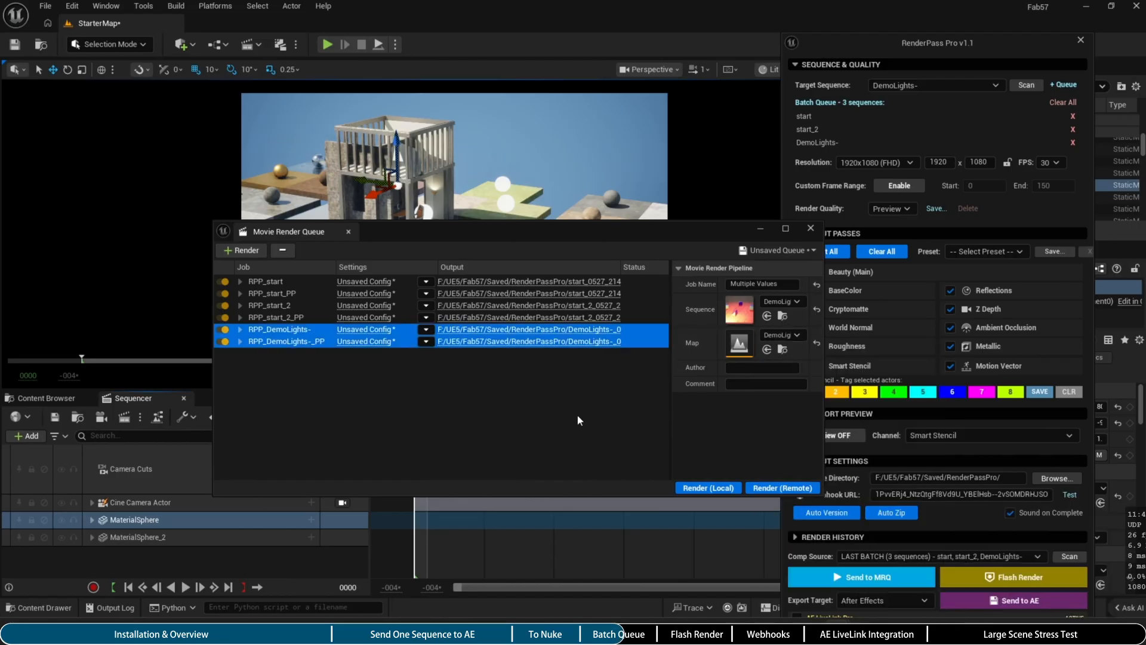
pyautogui.click(708, 487)
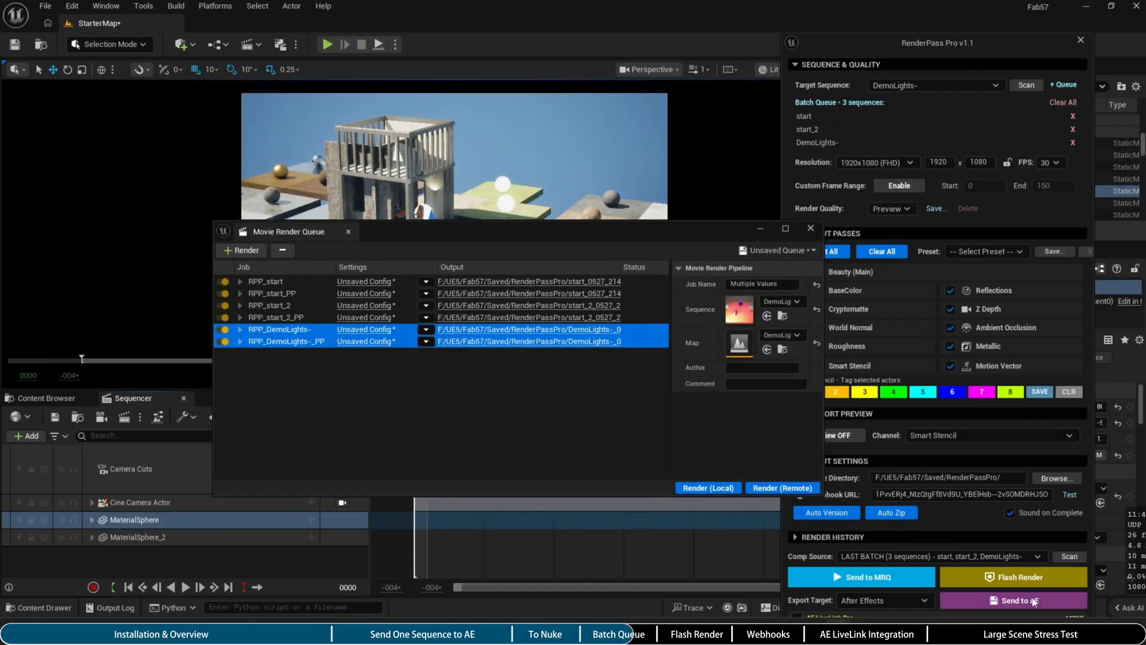
# Send the finished renders to After Effects to build the batch comps.
pyautogui.click(1026, 601)
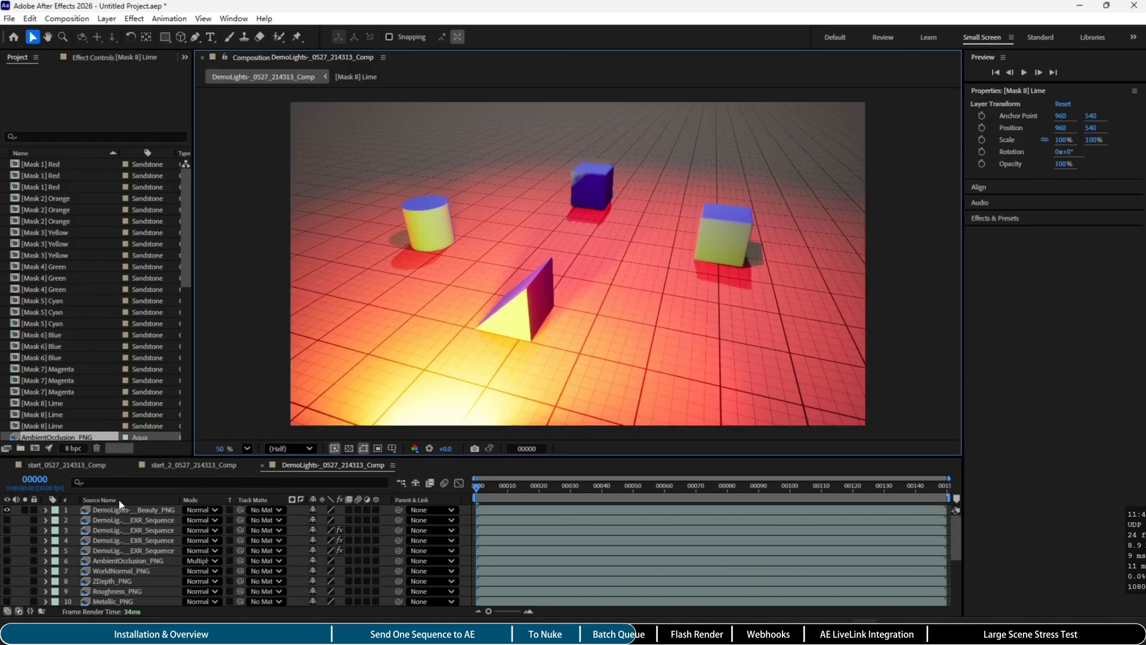
pyautogui.click(73, 467)
pyautogui.click(314, 468)
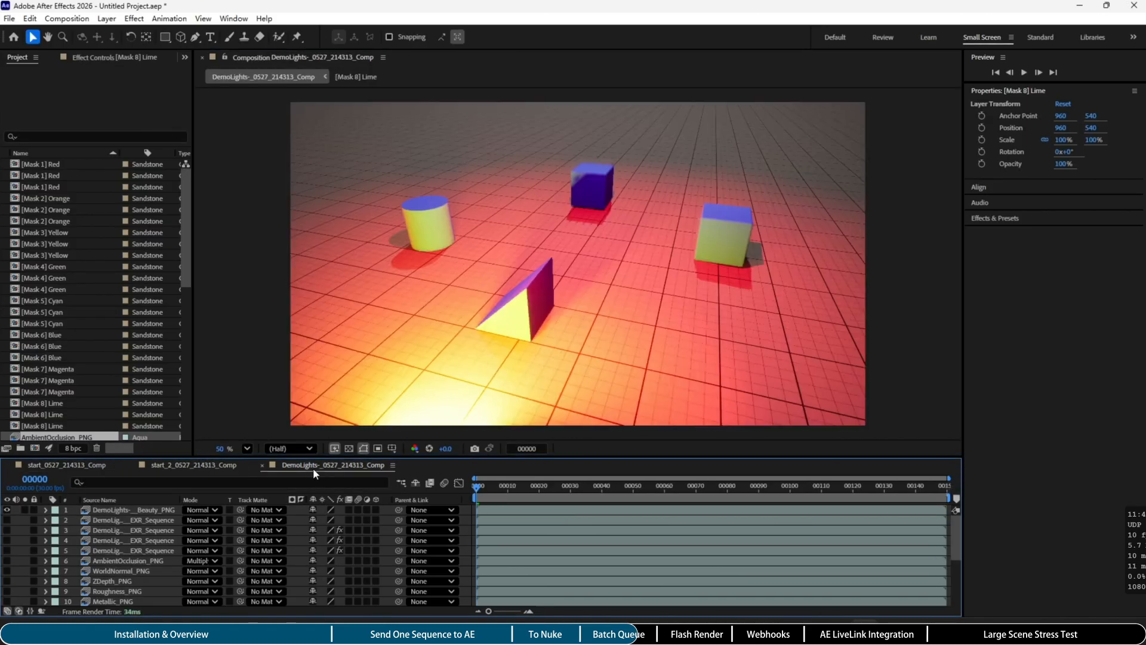
# Preview the start_0527_214313 and DemoLights-_0527_214313 comps.
pyautogui.click(70, 464)
pyautogui.press('space')
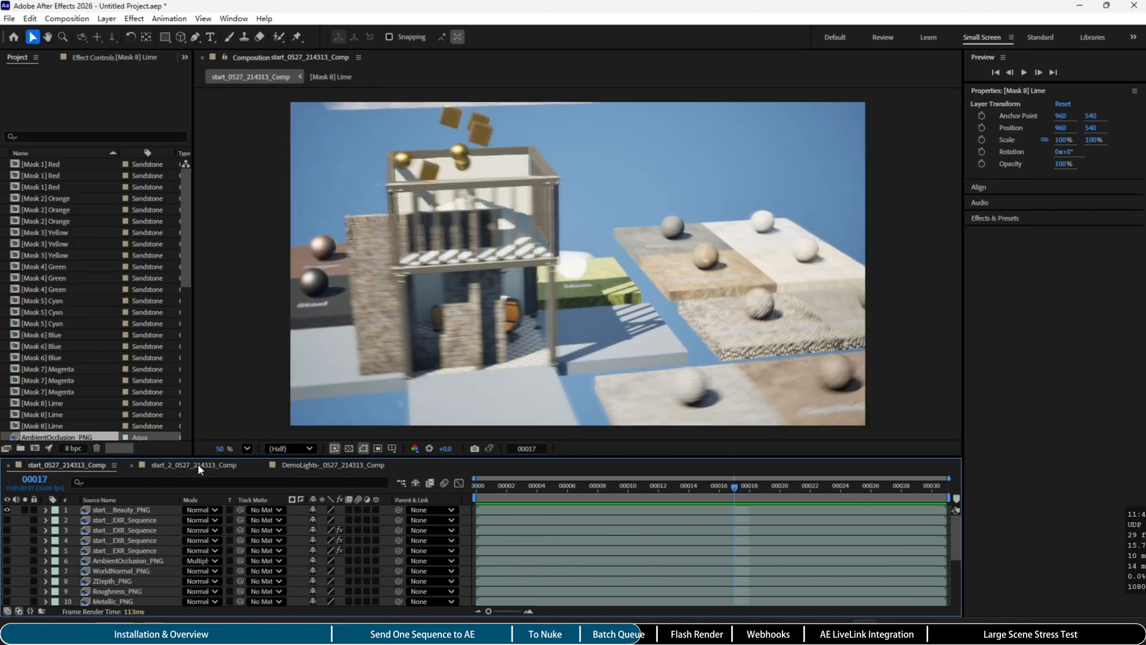
pyautogui.click(332, 465)
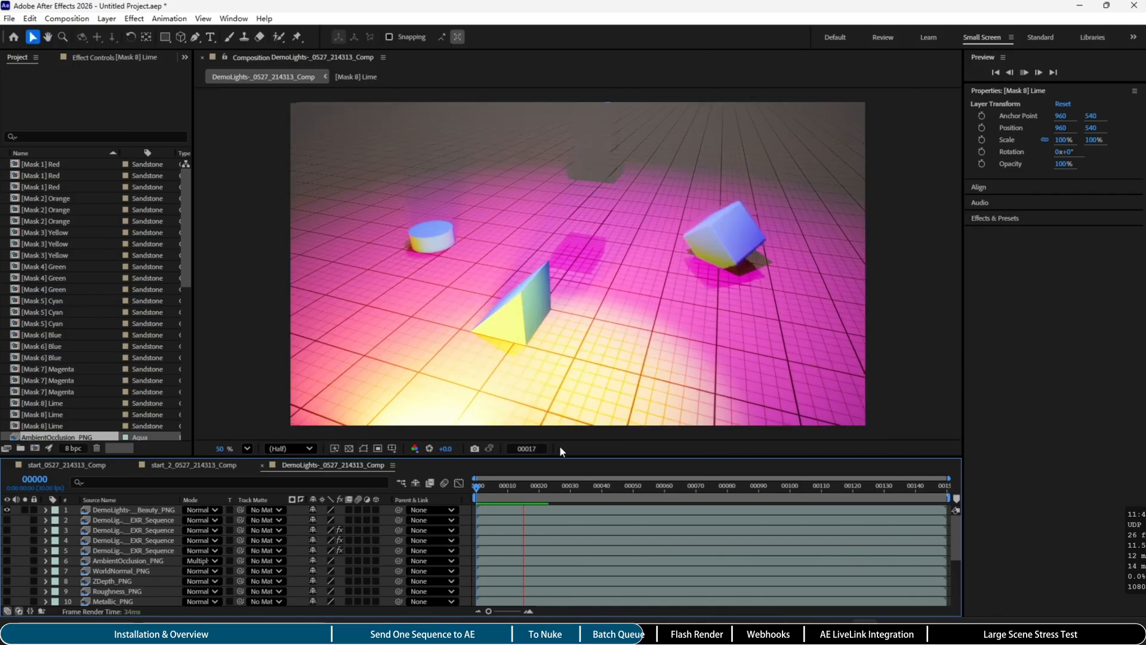
pyautogui.click(671, 506)
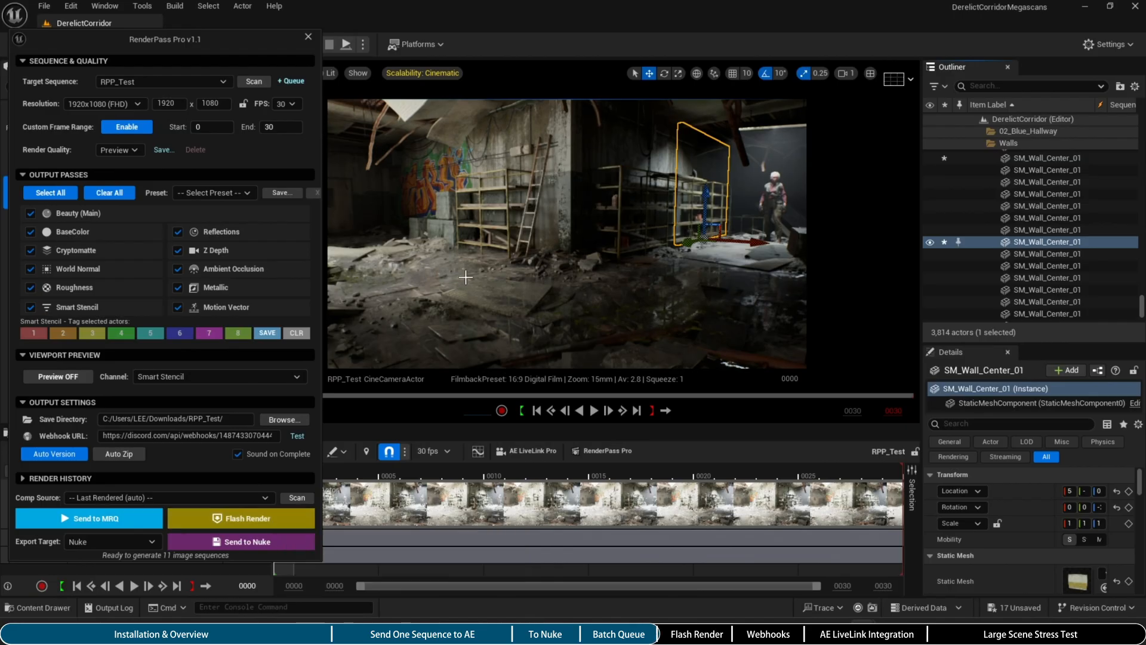
# Tag ASY_TileFloor_01 as stencil 1 (red) and BP_Sarah as stencil 2 (orange).
pyautogui.click(774, 199)
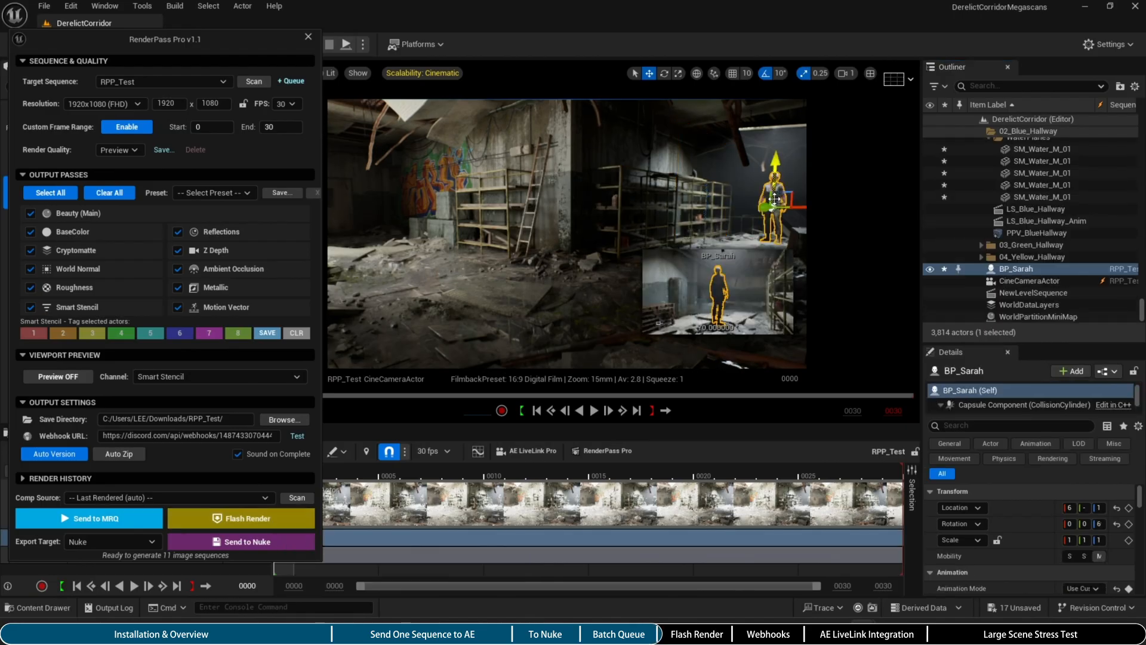
pyautogui.click(446, 294)
pyautogui.click(711, 271)
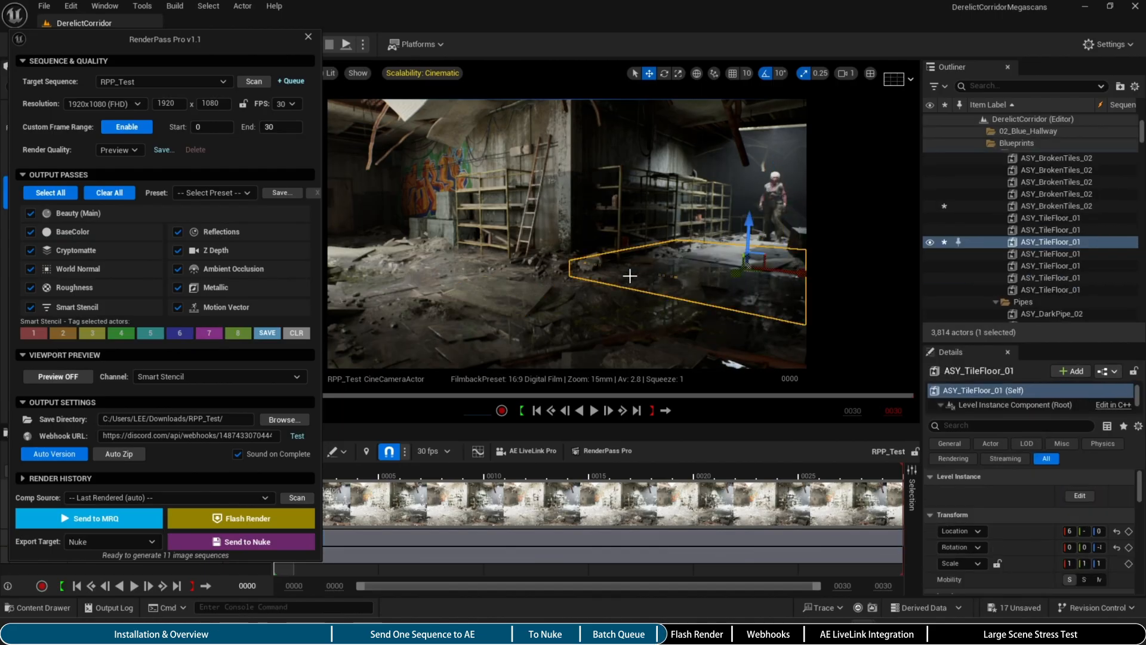
pyautogui.click(32, 332)
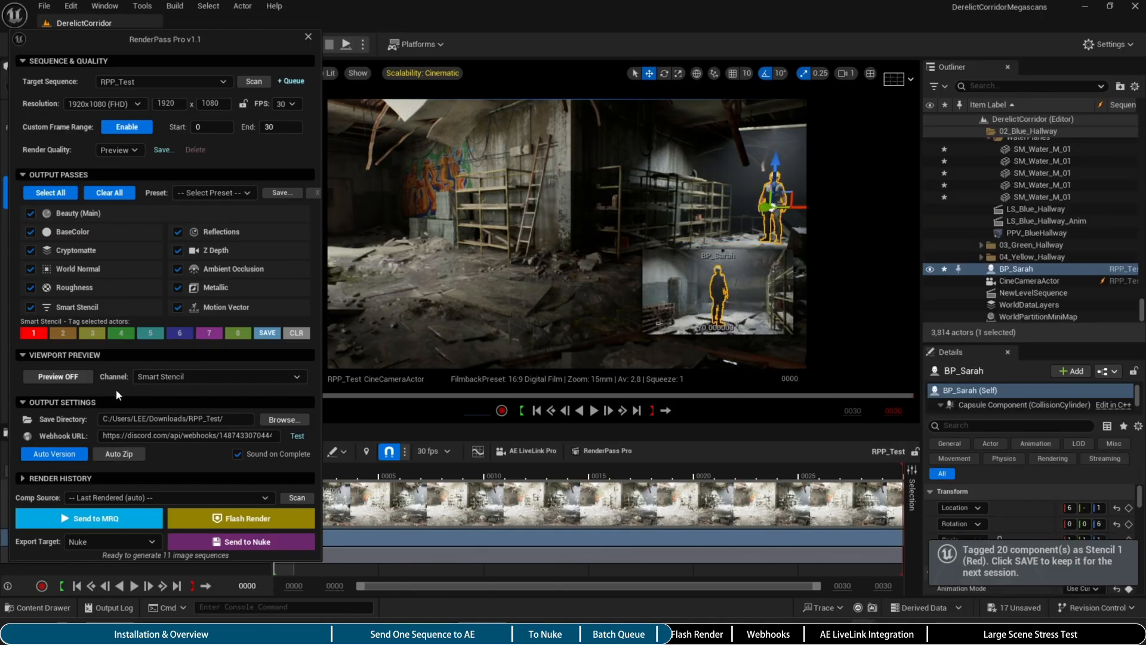
pyautogui.click(65, 335)
# Tag the water as stencil 3 (yellow), the pillar 5 (cyan) and SM_Wall_Center_01 6 (blue).
pyautogui.click(558, 302)
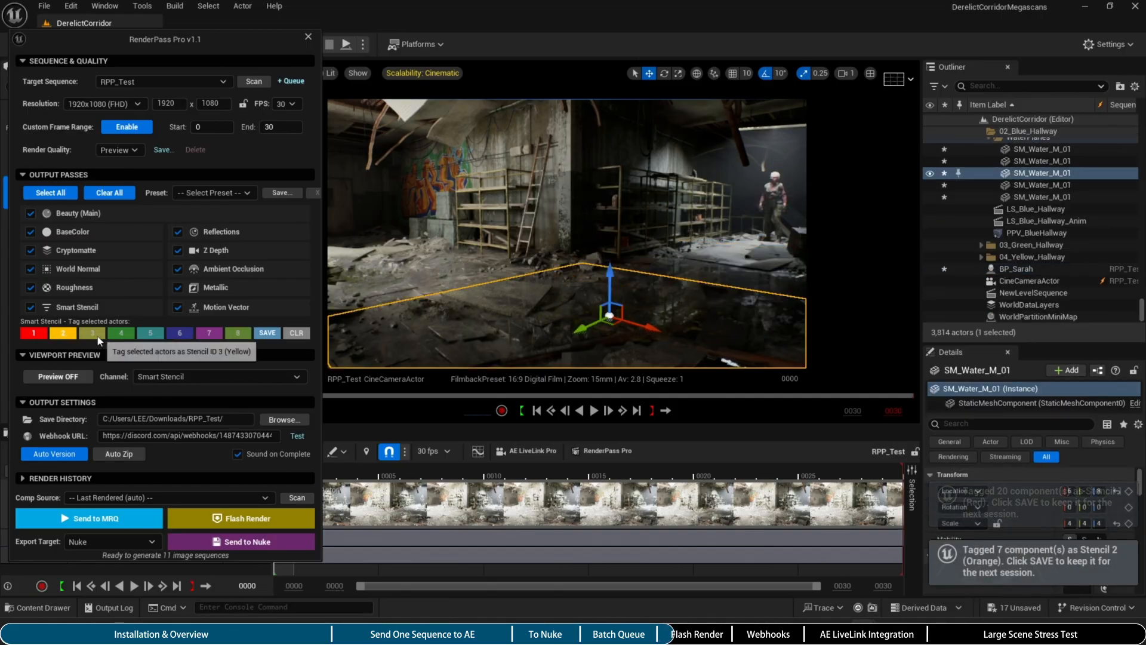
pyautogui.click(93, 332)
pyautogui.click(577, 199)
pyautogui.click(151, 332)
pyautogui.click(660, 137)
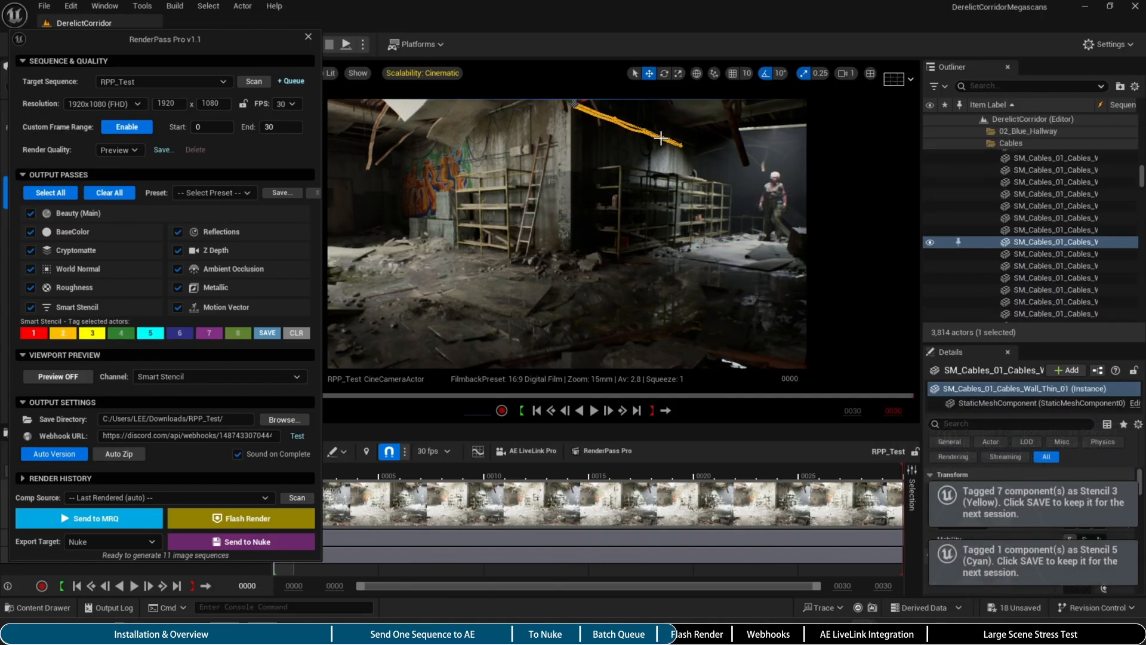
pyautogui.click(671, 147)
pyautogui.click(178, 332)
# Tag the left wall as stencil 7 (magenta) and preview the Smart Stencil channel.
pyautogui.click(504, 174)
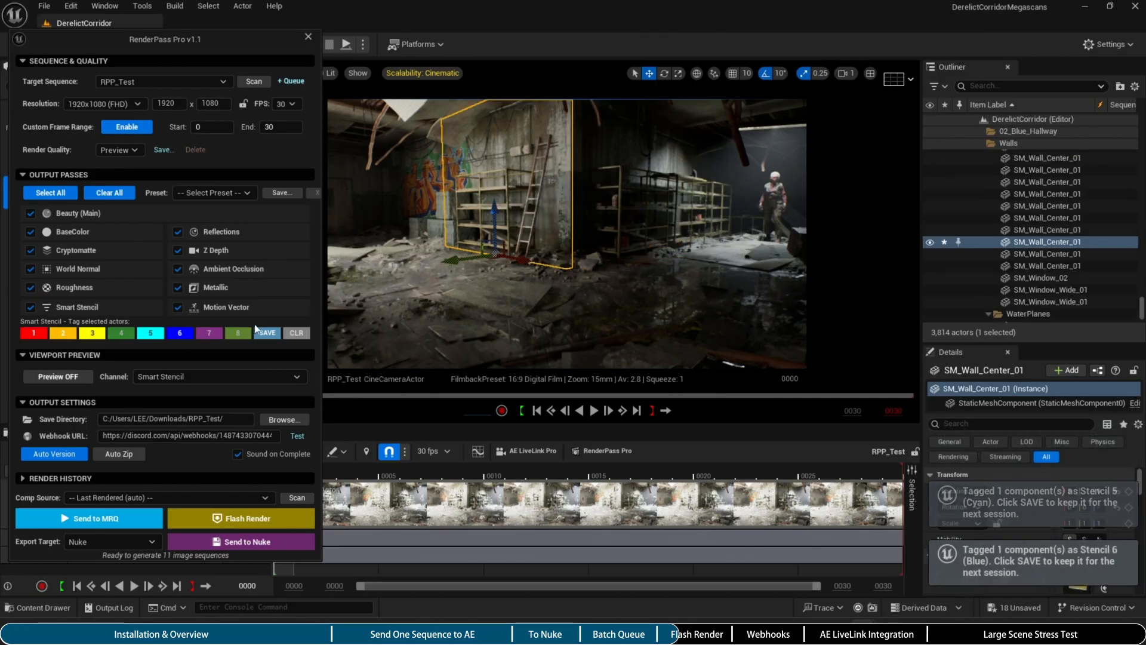
pyautogui.click(209, 332)
pyautogui.click(58, 376)
pyautogui.click(220, 376)
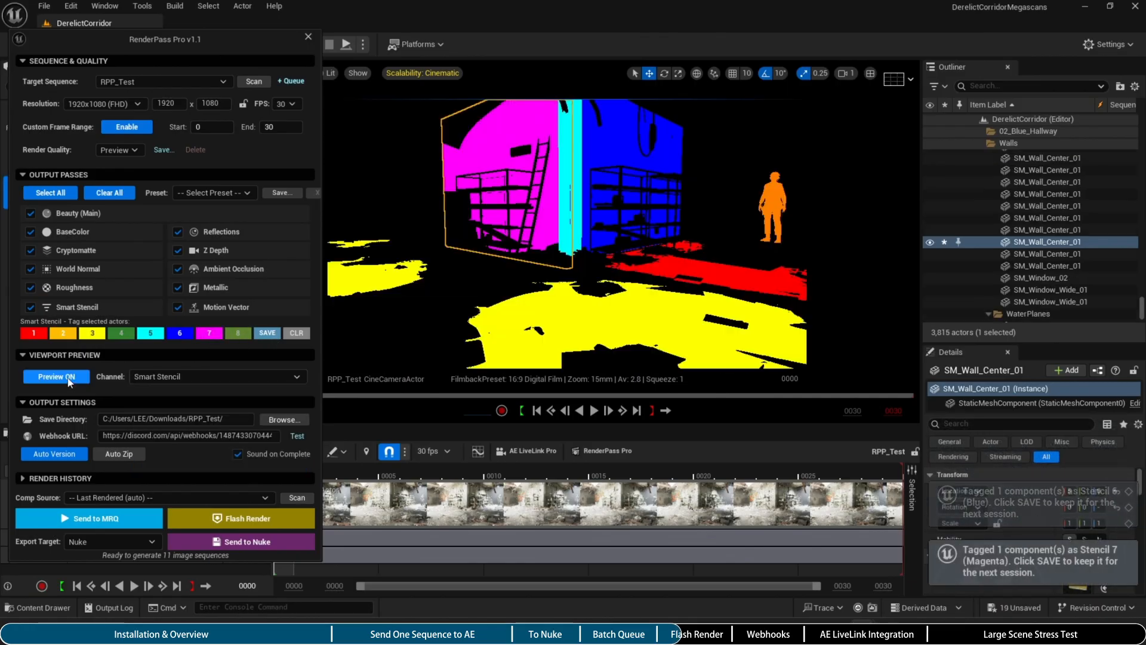
pyautogui.click(158, 464)
# Tag the back wall as stencil 4 (green), the broken-tile floor 8 (lime), then turn preview off.
pyautogui.click(740, 197)
pyautogui.click(121, 332)
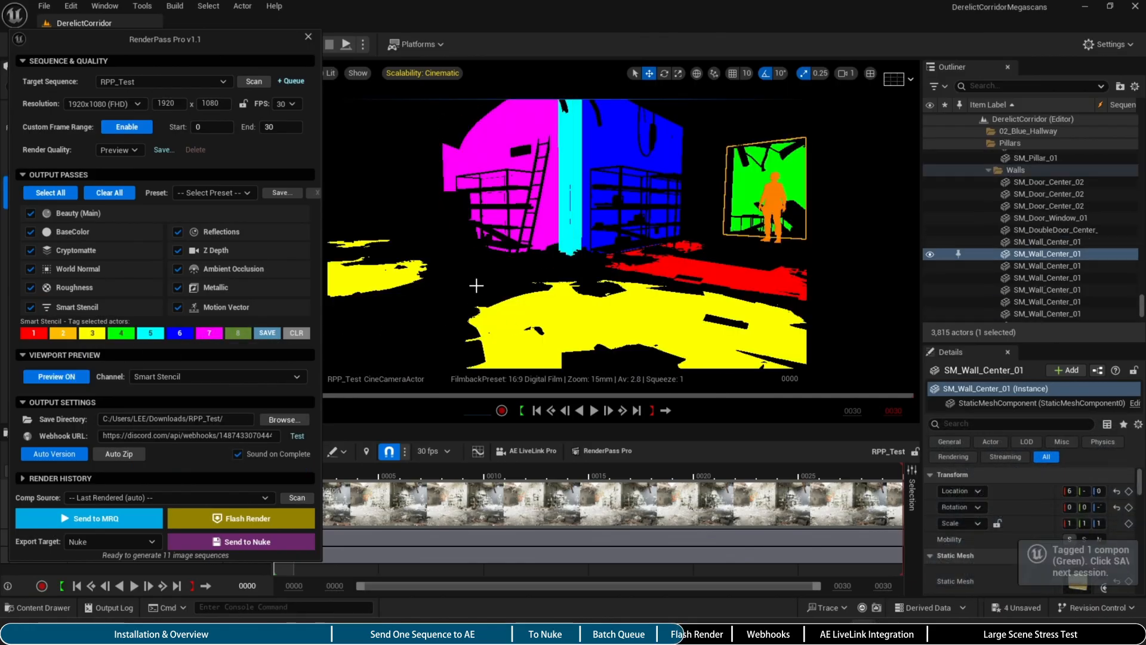
pyautogui.click(432, 308)
pyautogui.click(238, 333)
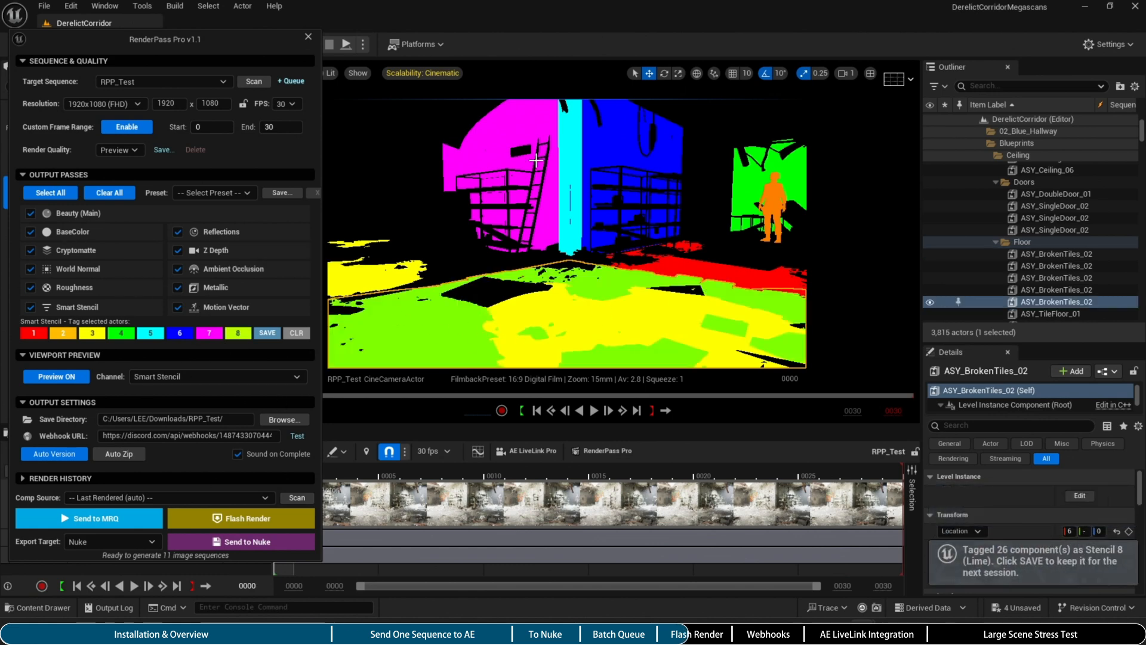
pyautogui.click(69, 380)
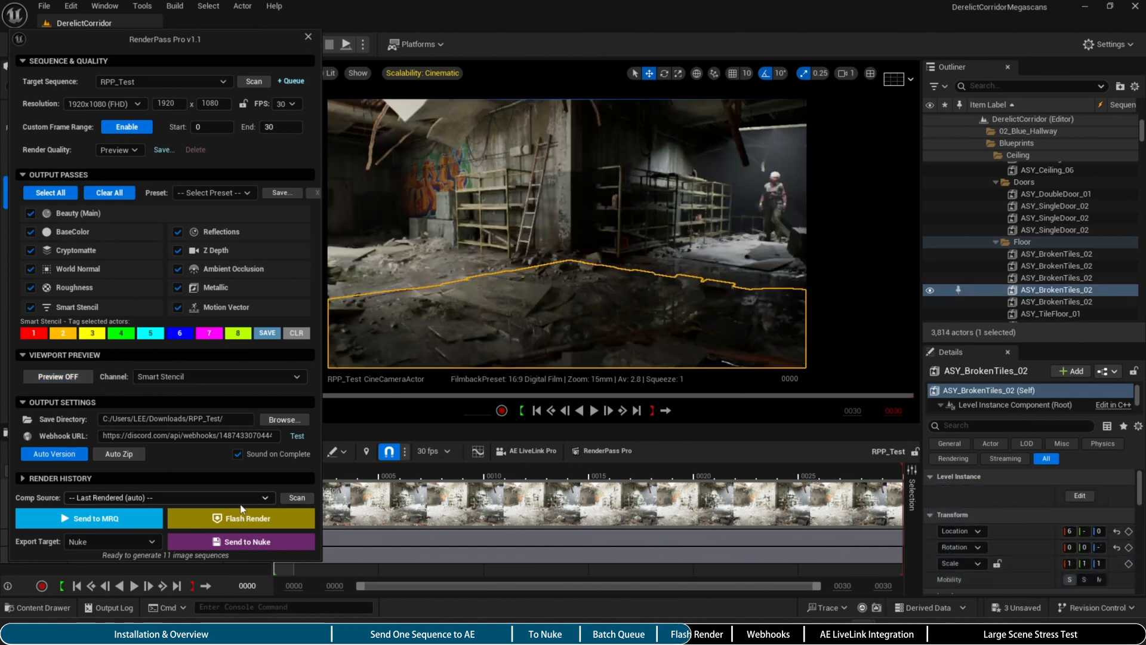
# Flash Render RPP_Test's nine passes, check them as large icons, and send them to Nuke.
pyautogui.click(239, 519)
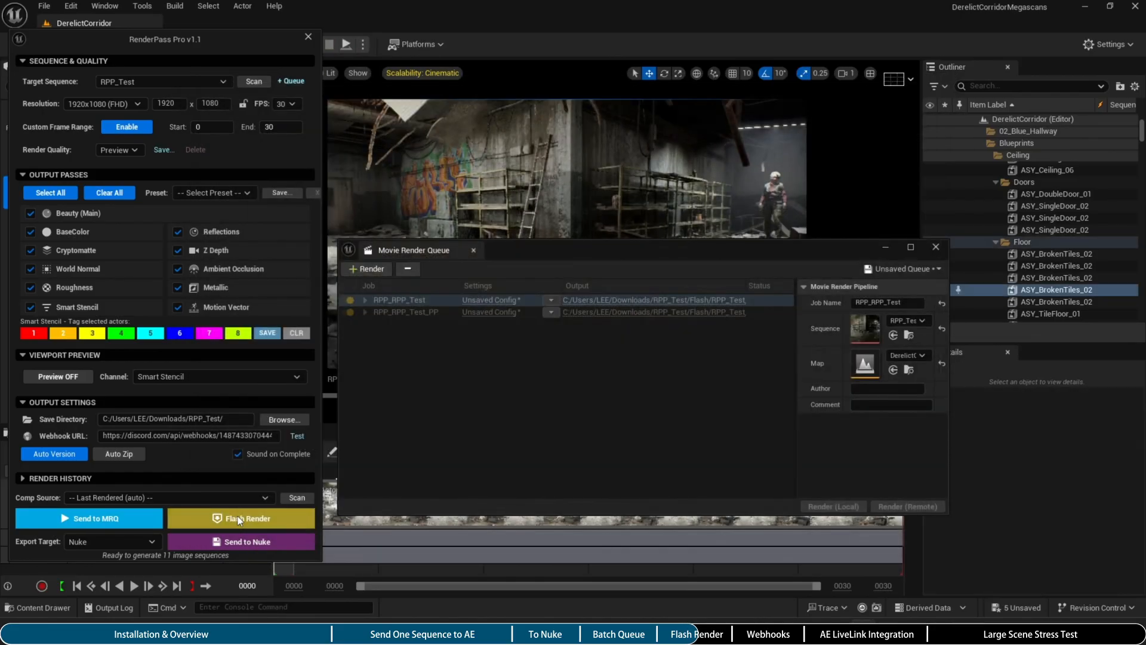
pyautogui.click(851, 541)
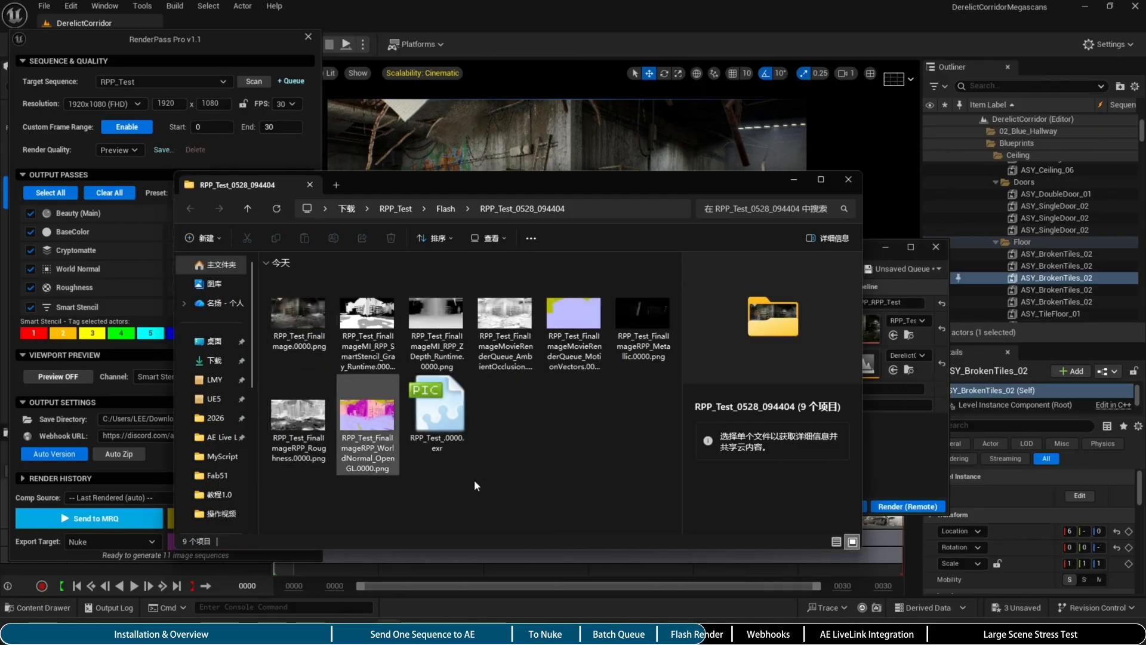
pyautogui.click(1023, 579)
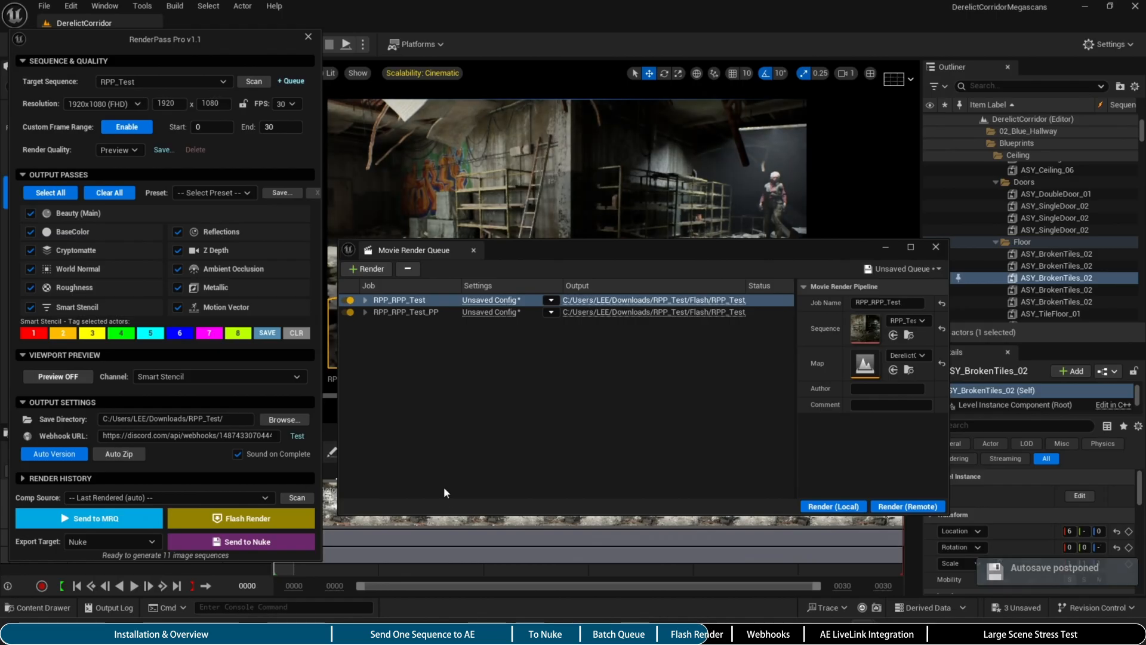
pyautogui.click(284, 546)
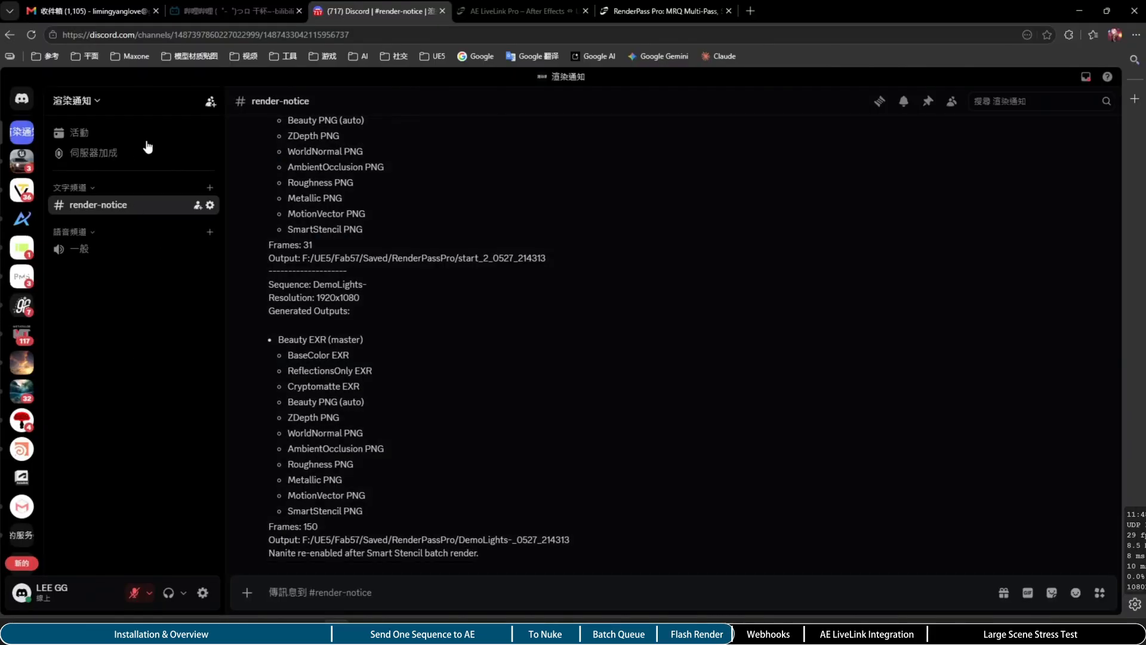
# Create a new Discord text channel named test.
pyautogui.rightClick(163, 336)
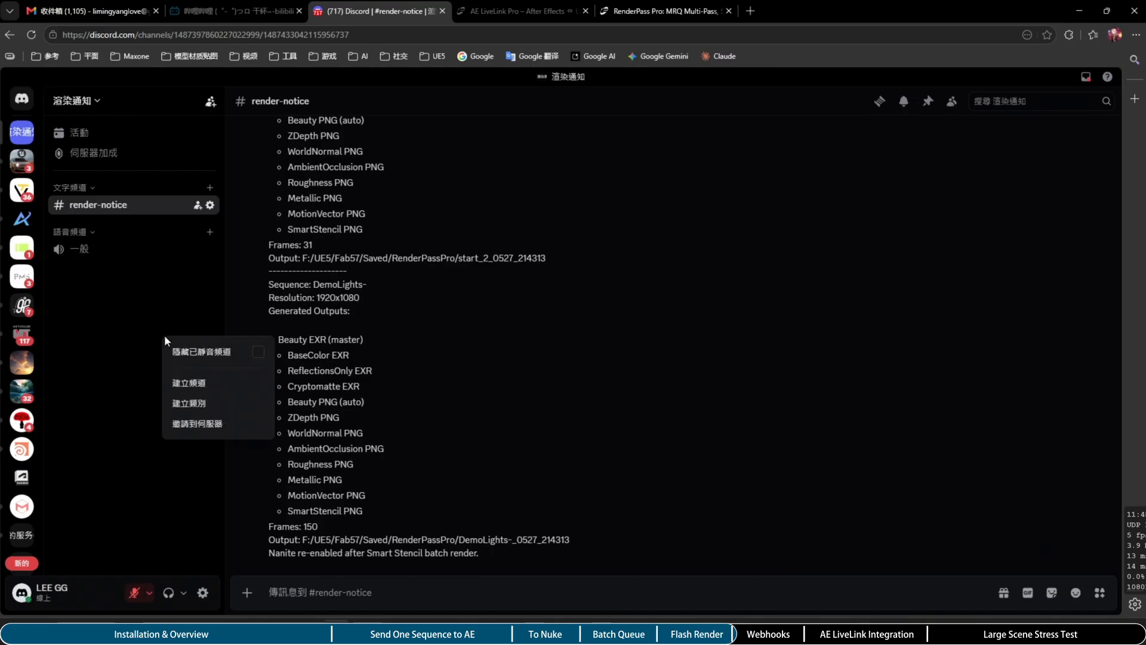
pyautogui.click(197, 383)
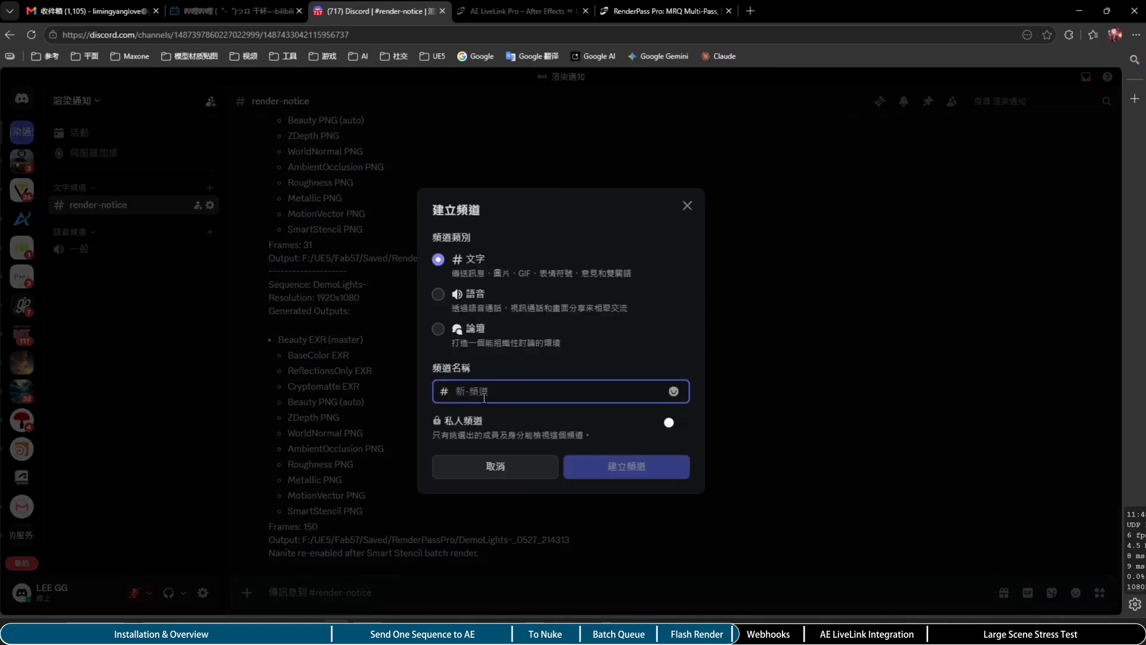
pyautogui.write('tst')
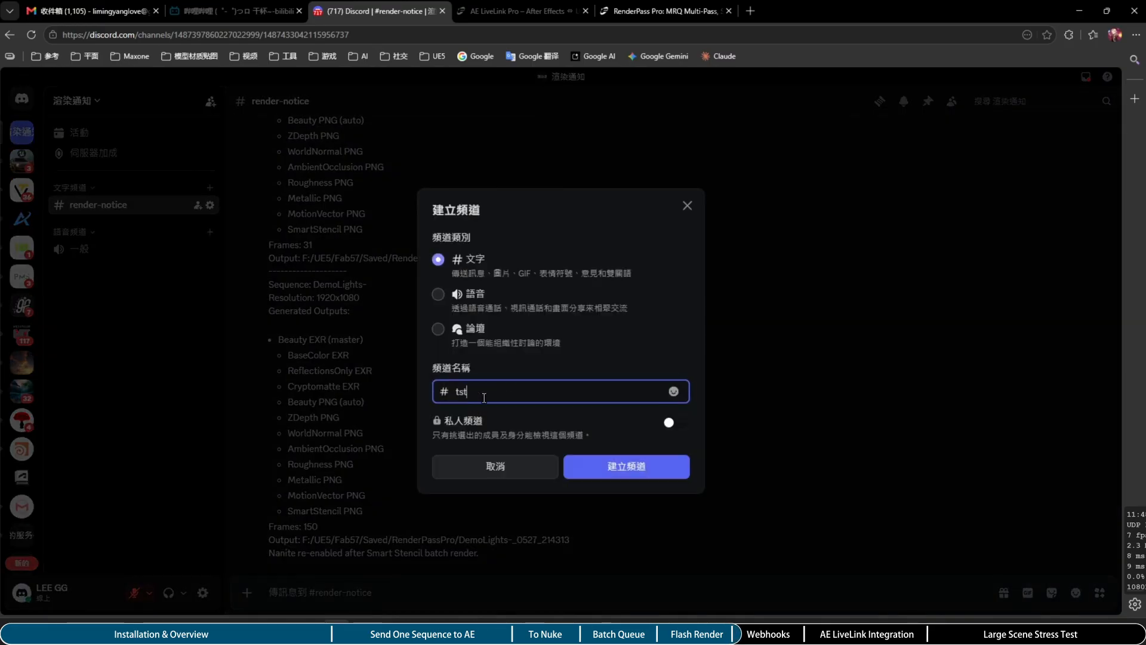
pyautogui.press('Return')
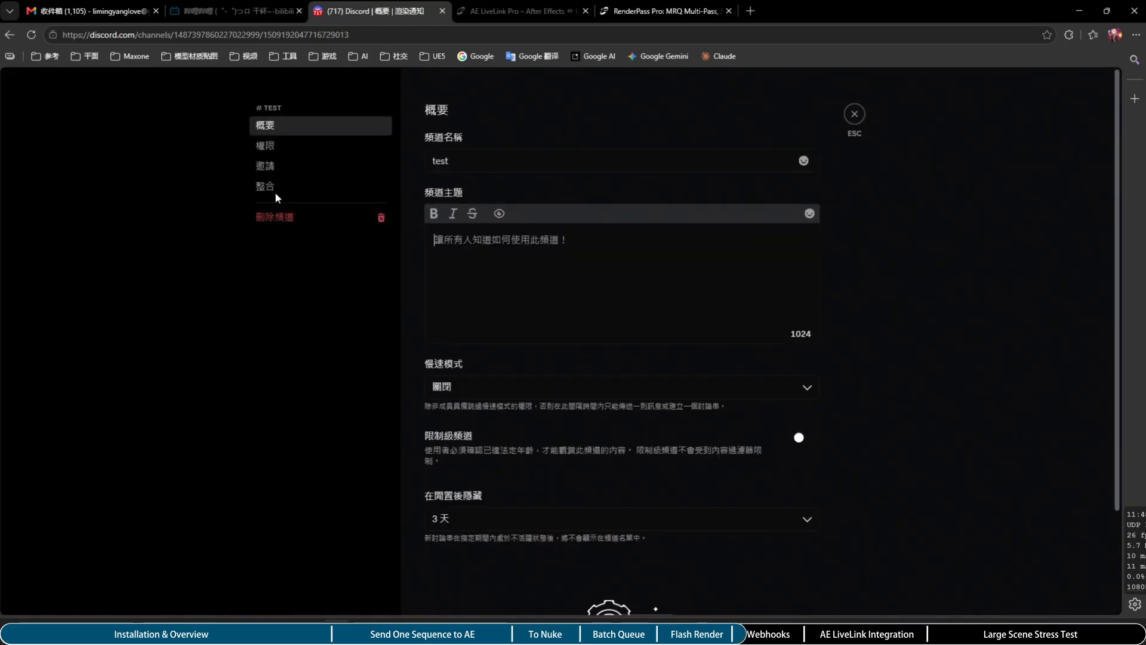
# Add a Captain Hook webhook under the test channel's integrations.
pyautogui.click(274, 188)
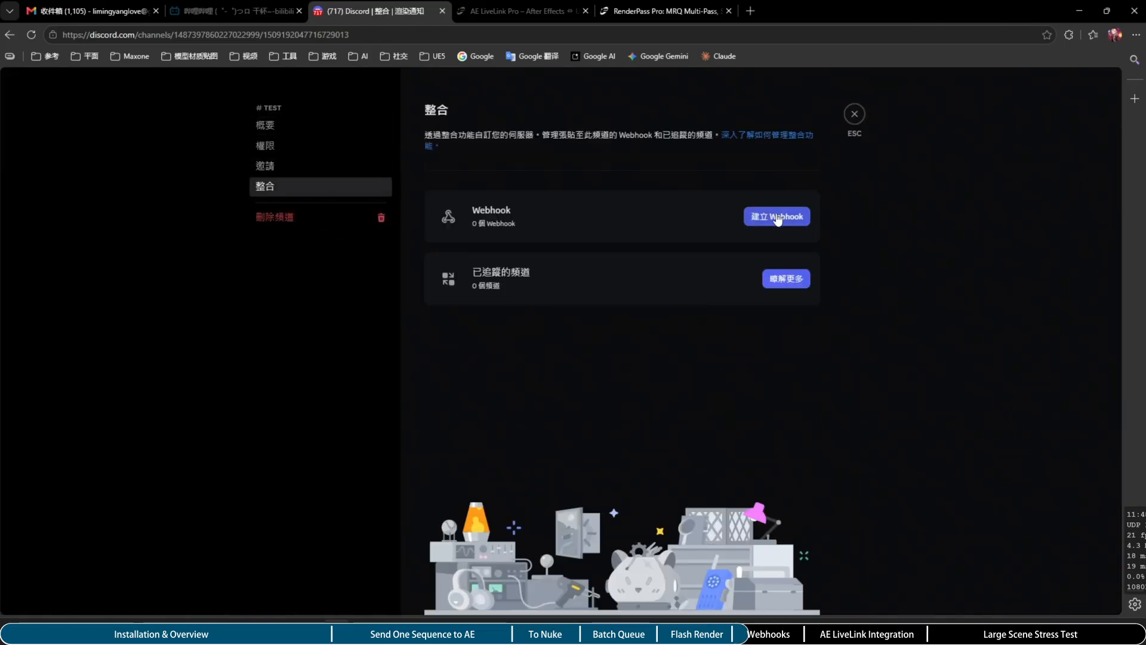
pyautogui.click(777, 217)
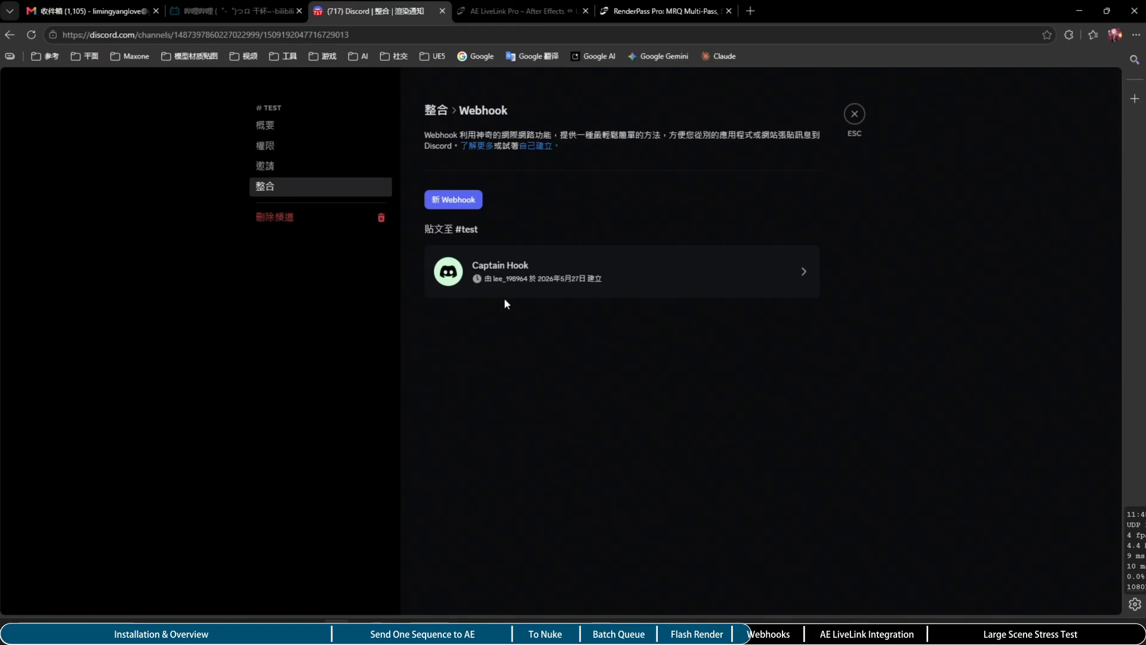
pyautogui.click(575, 275)
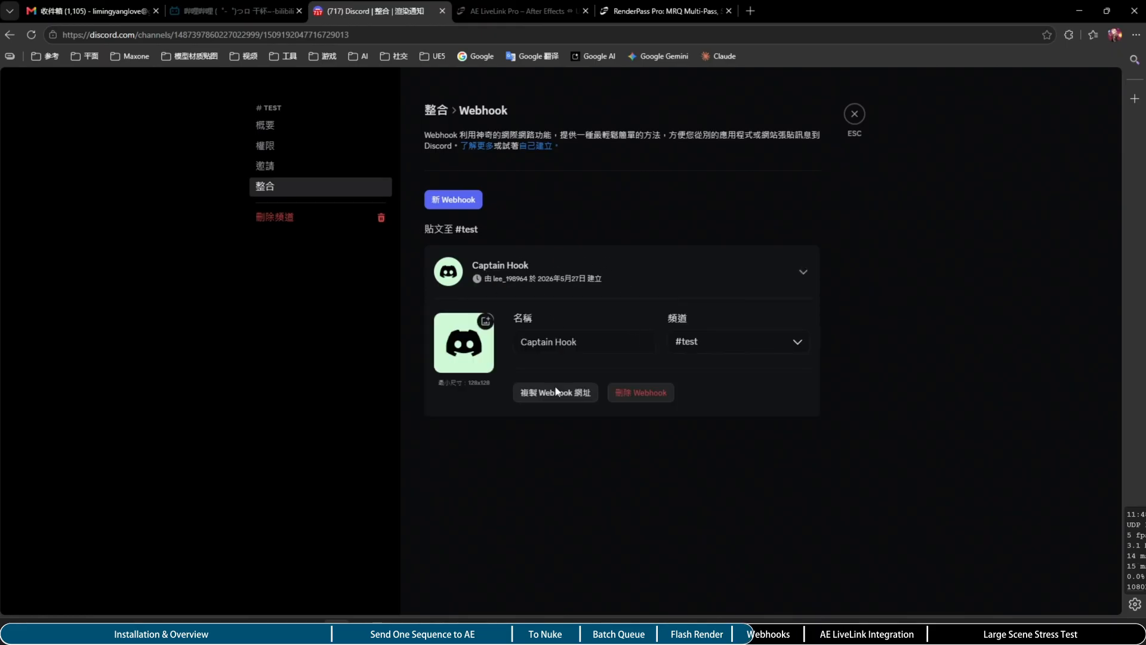
pyautogui.click(854, 113)
# Paste the Discord webhook address into RenderPass Pro's Webhook URL field.
pyautogui.moveTo(833, 633)
pyautogui.click(902, 573)
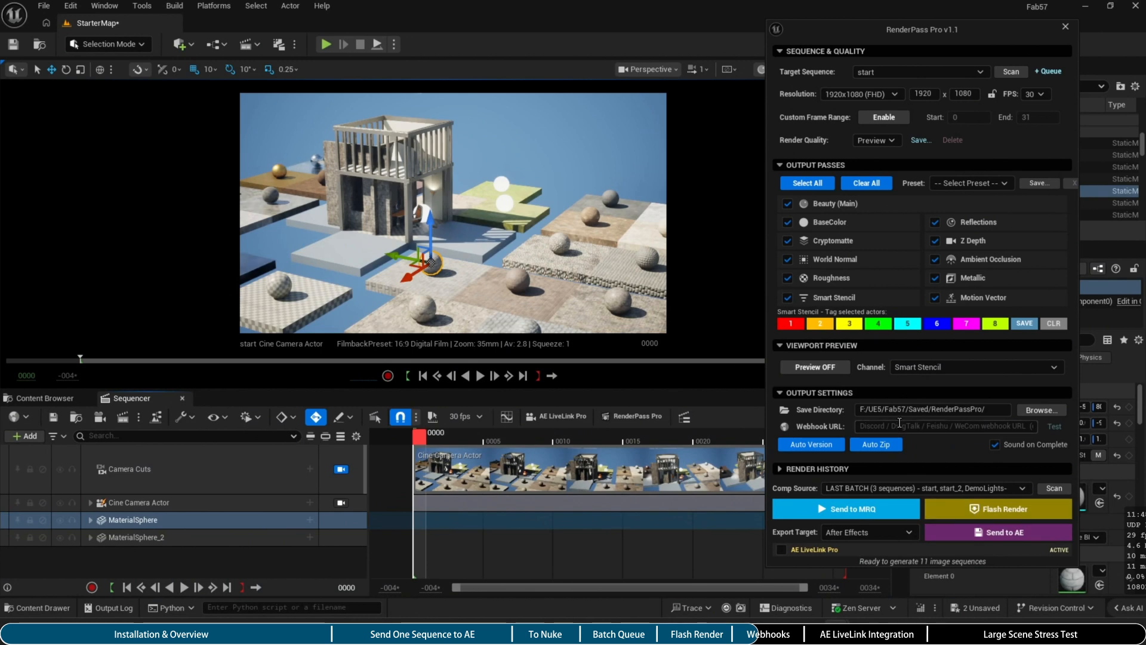
pyautogui.click(934, 426)
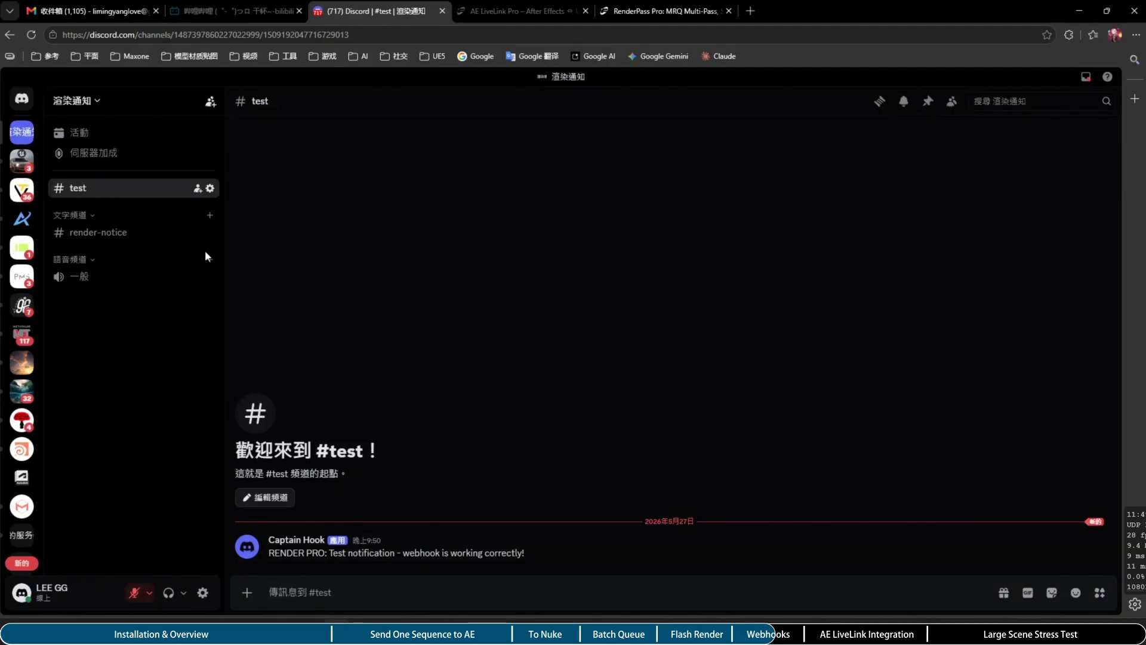
# Scroll through the batch-complete render reports in the render-notice channel.
pyautogui.click(102, 232)
pyautogui.scroll(10, 399, 290)
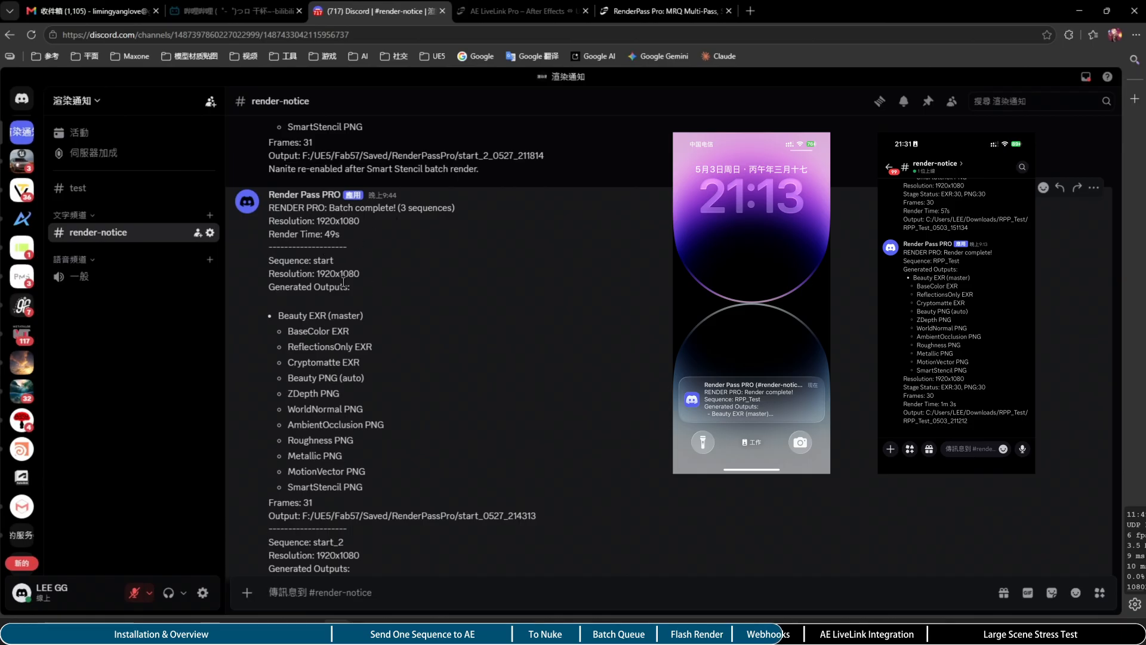
pyautogui.scroll(-1, 377, 335)
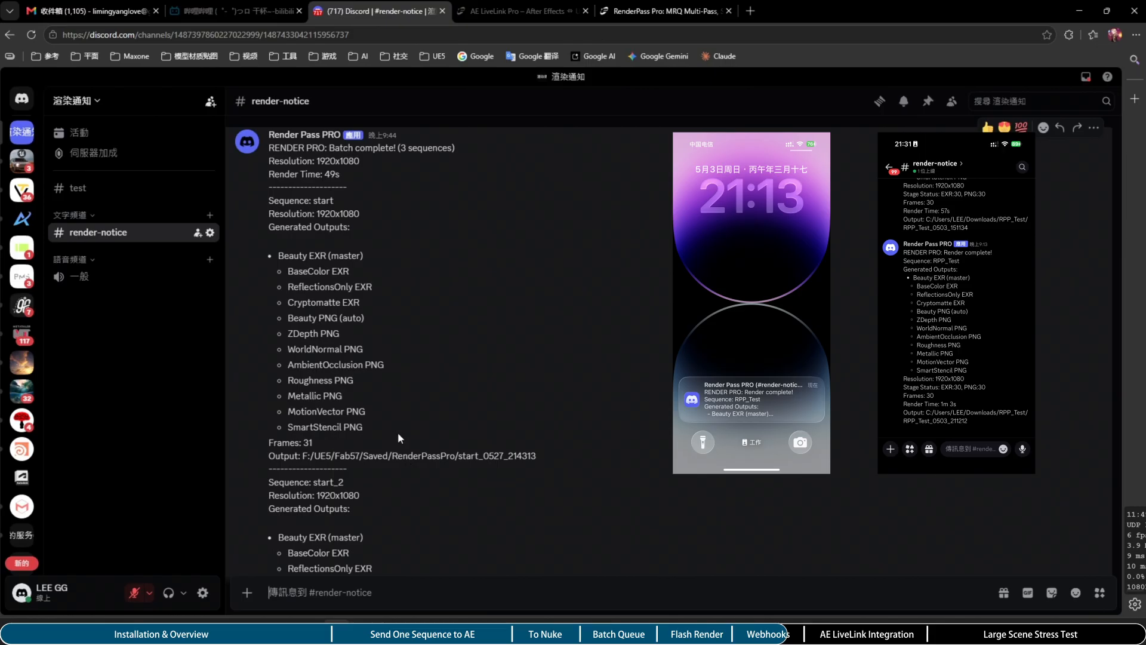
pyautogui.scroll(-5, 370, 188)
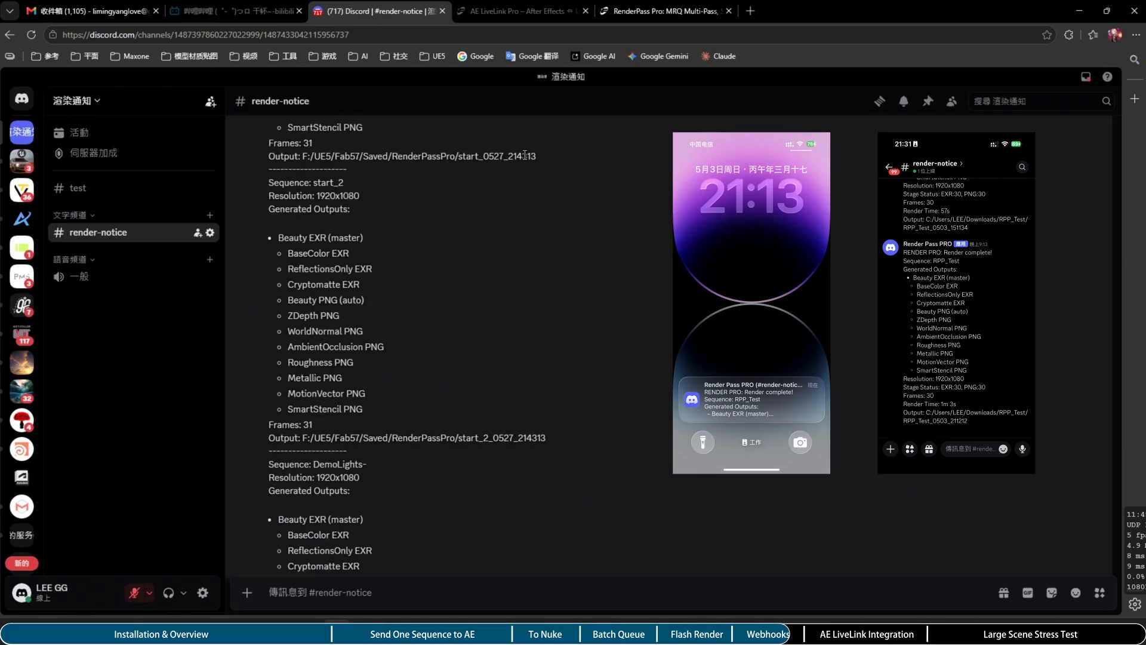
pyautogui.scroll(-3, 525, 156)
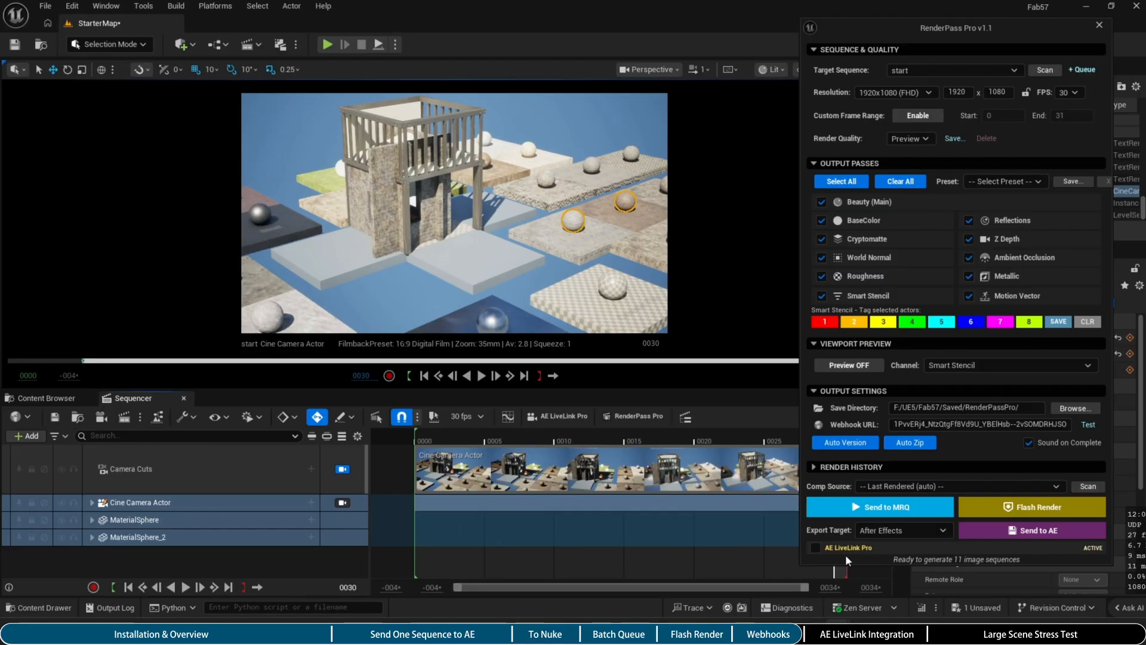
# Browse the AE LiveLink Pro gallery from Exact Focus & DoF Sync to Native Text Layers.
pyautogui.hotkey('alt', 'Tab')
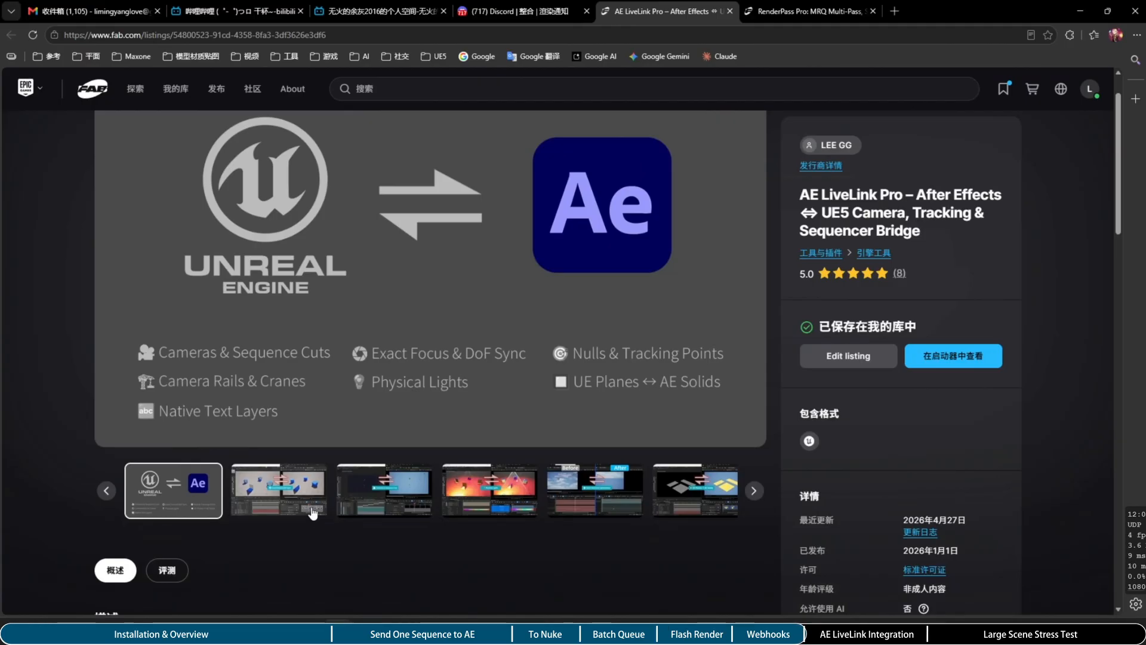
pyautogui.click(312, 511)
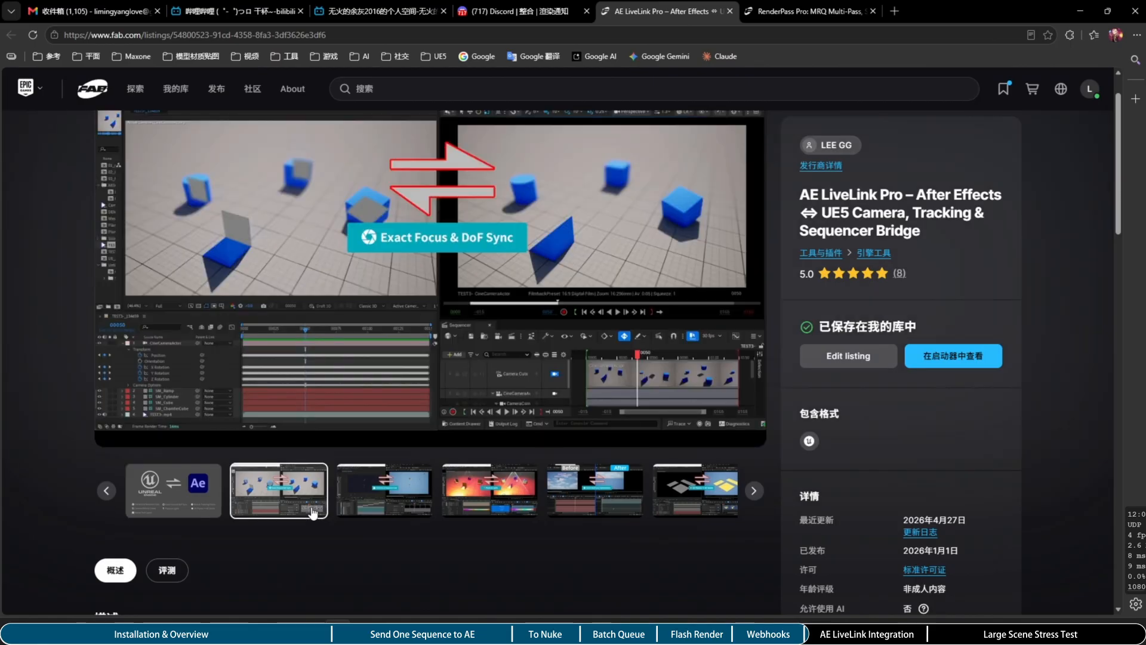
pyautogui.click(362, 511)
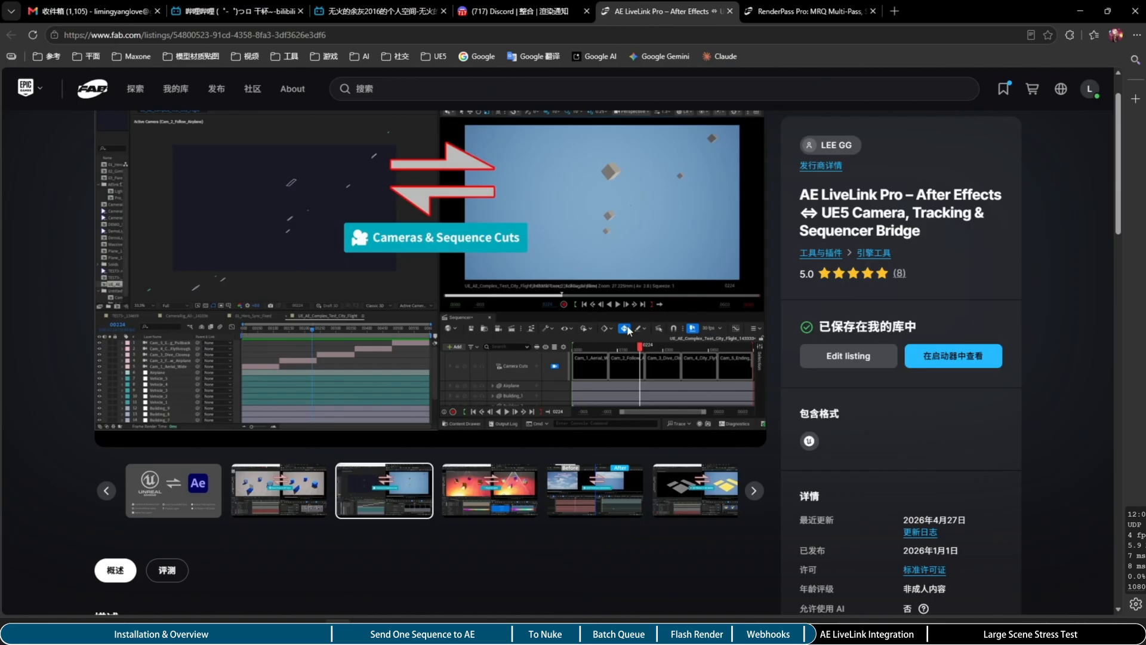
pyautogui.click(490, 490)
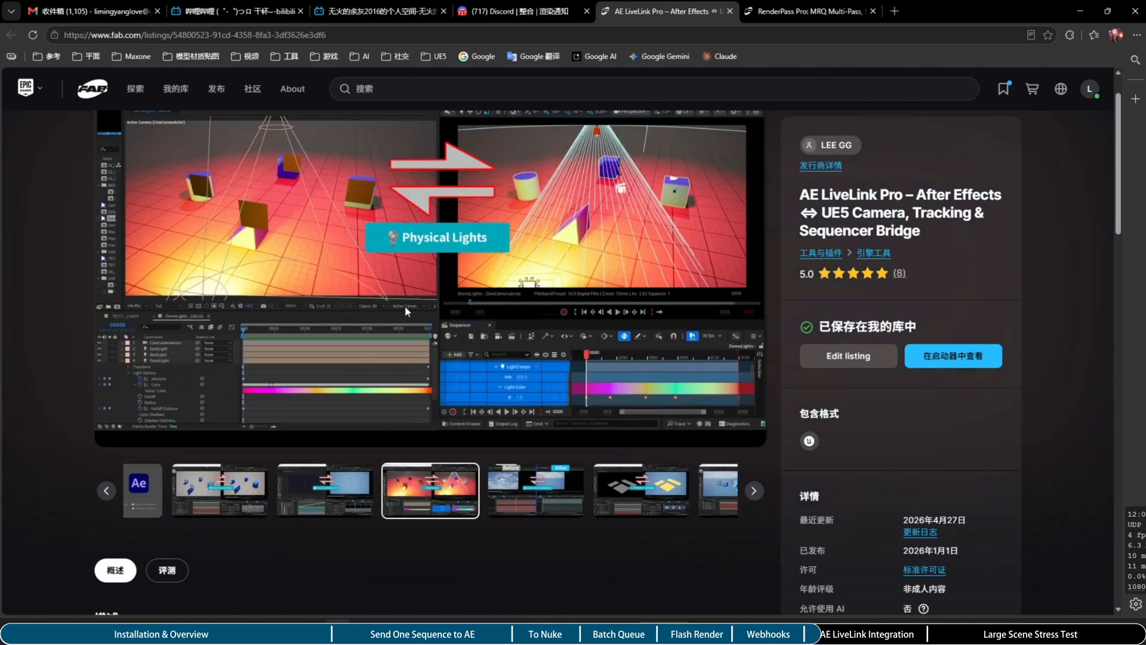
pyautogui.click(531, 505)
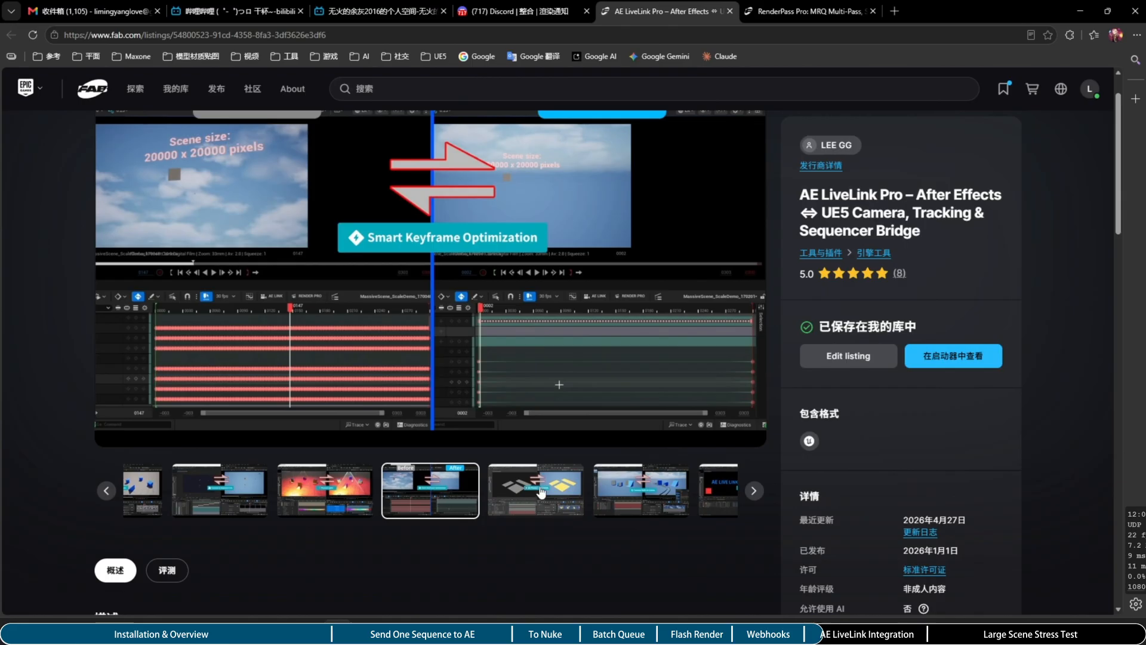
pyautogui.click(541, 492)
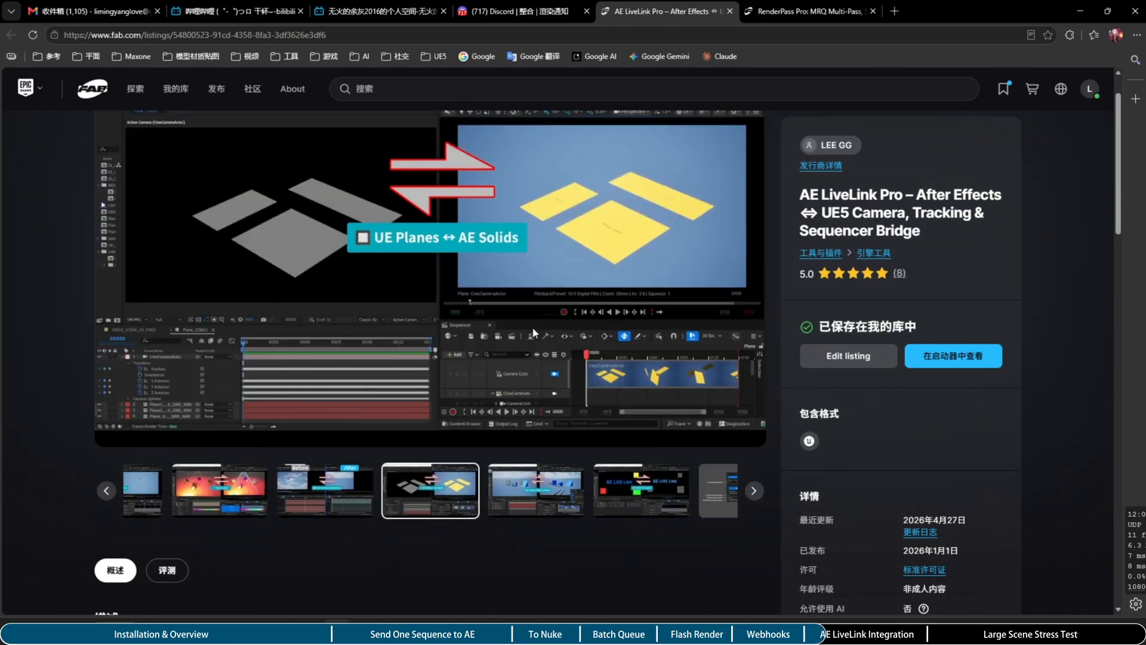
pyautogui.click(527, 480)
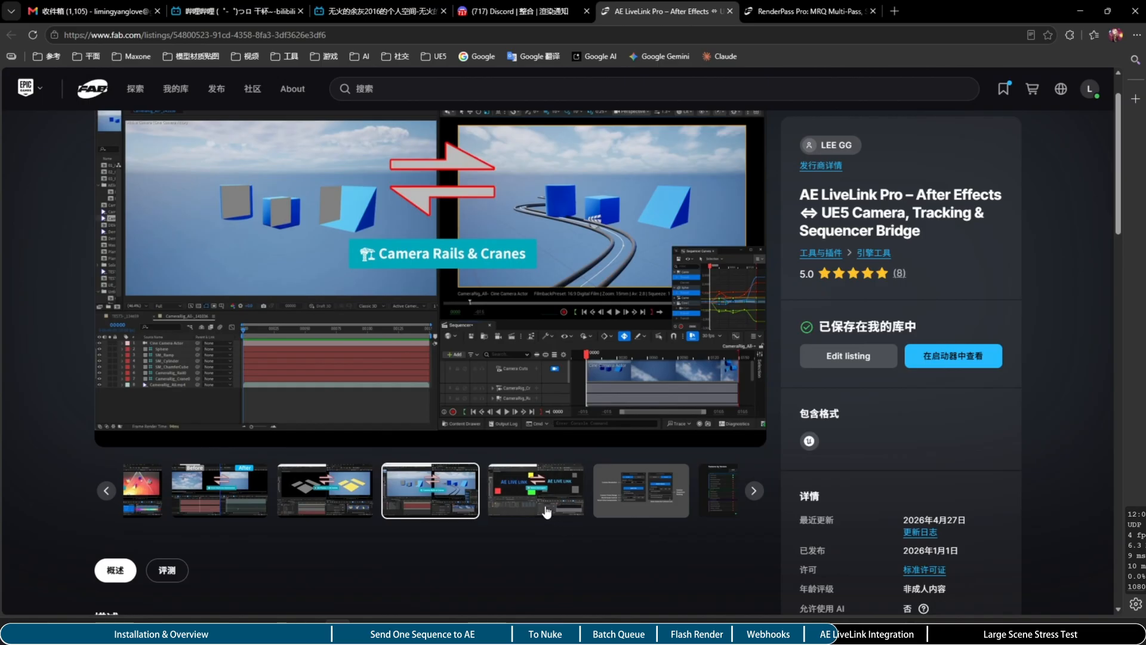
pyautogui.click(546, 508)
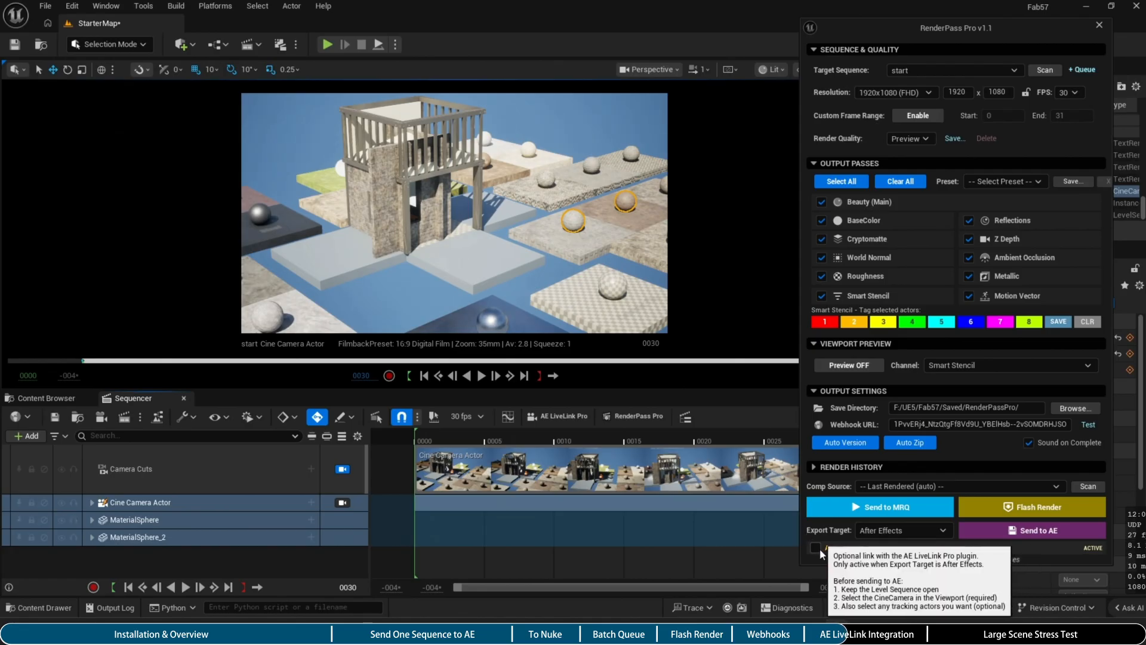
# Enable AE LiveLink Pro and send Cine Camera Actor and both MaterialSpheres to After Effects.
pyautogui.click(817, 547)
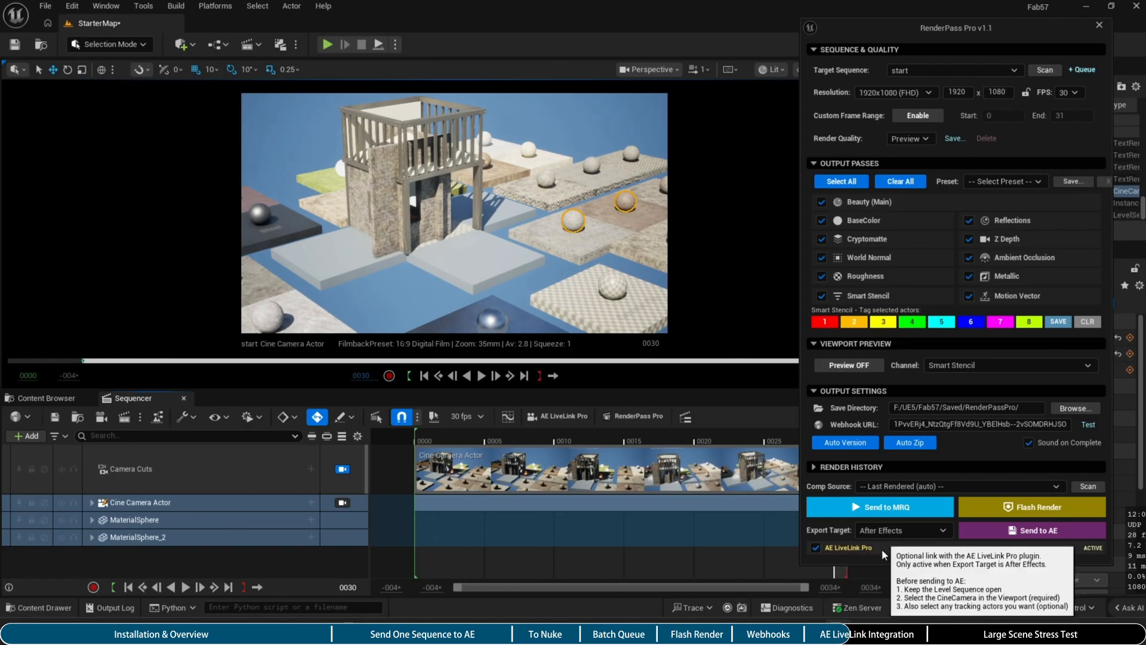
pyautogui.click(262, 554)
pyautogui.click(166, 504)
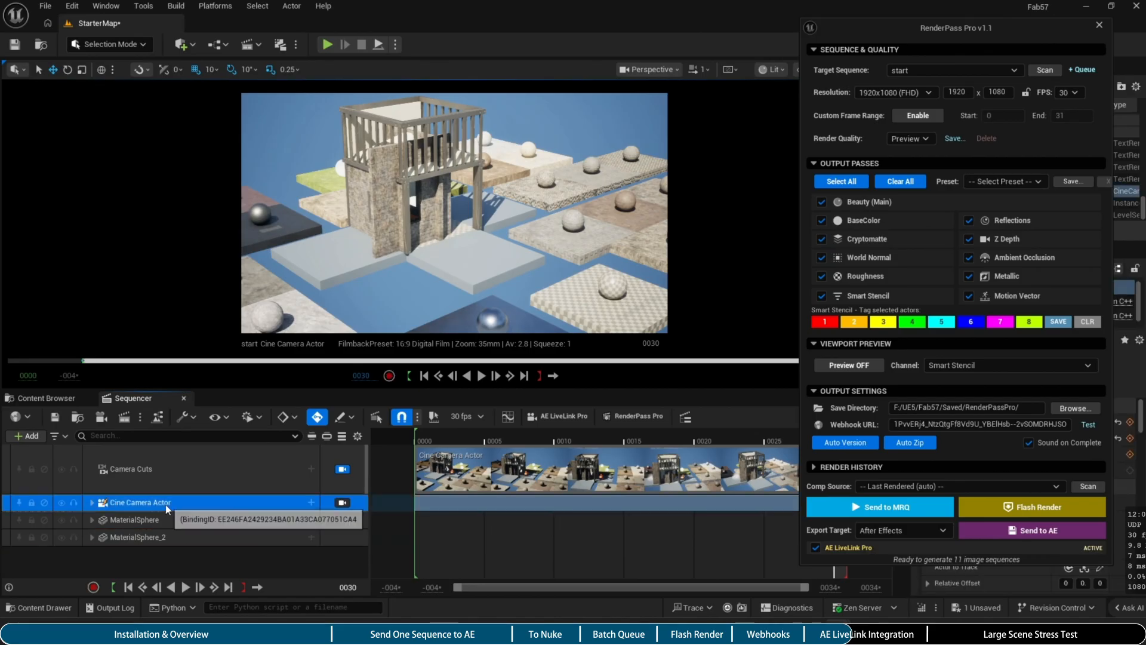
pyautogui.keyDown('shift'); pyautogui.click(161, 540); pyautogui.keyUp('shift')
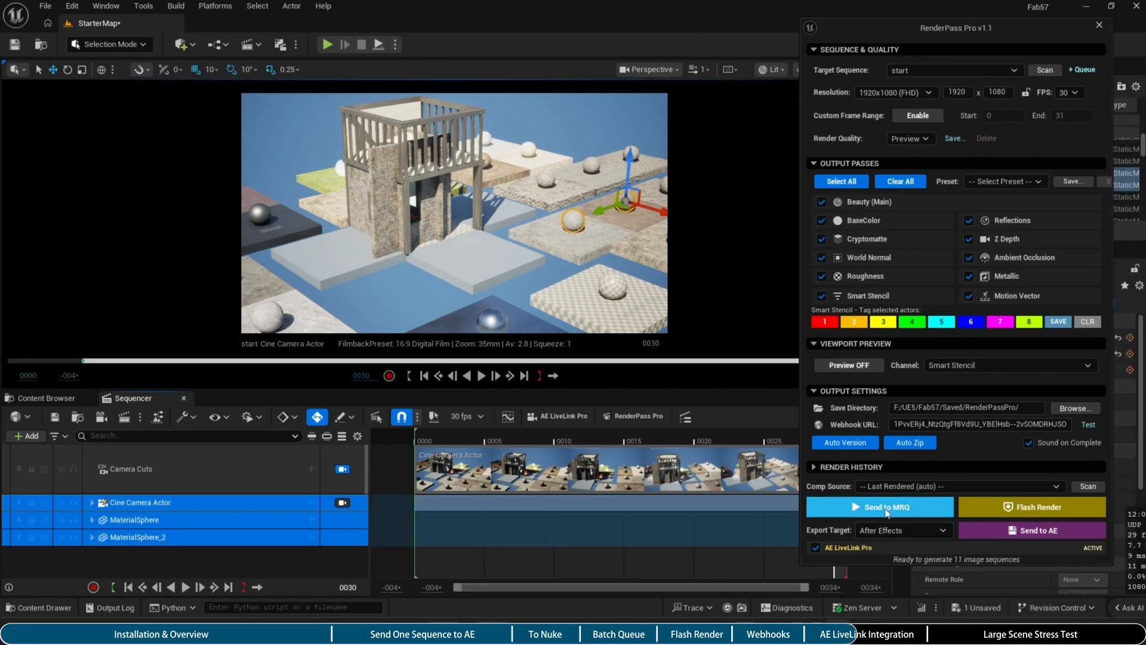
pyautogui.click(1027, 530)
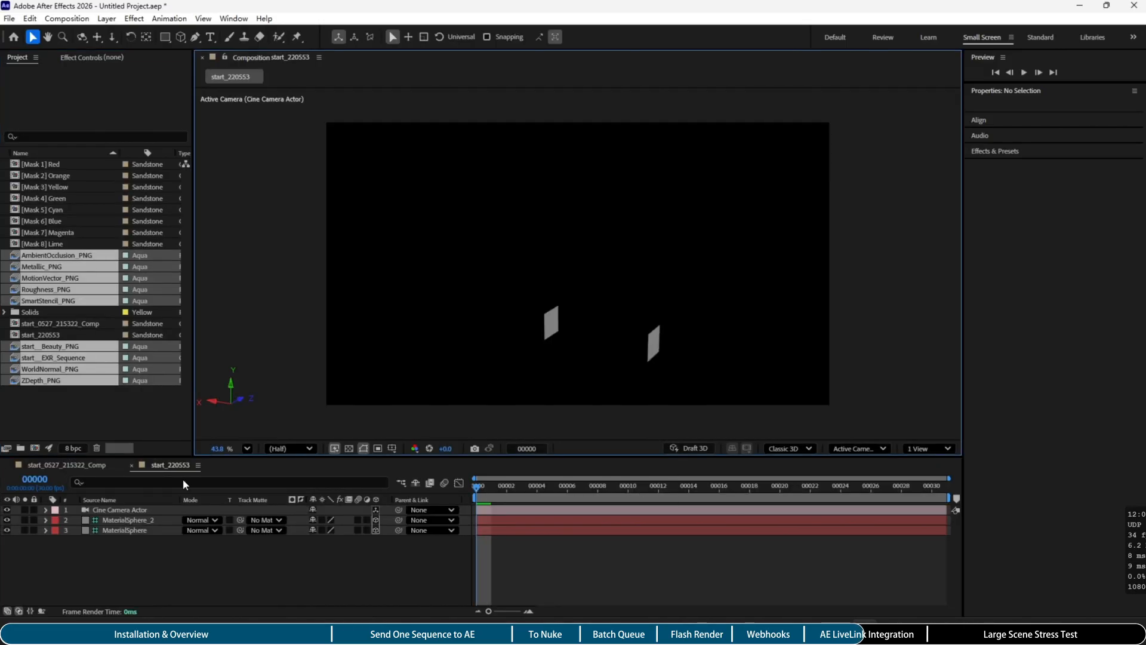
# Open start_0527_215322_Comp, scrub through its 30 frames and show the layer names.
pyautogui.click(80, 465)
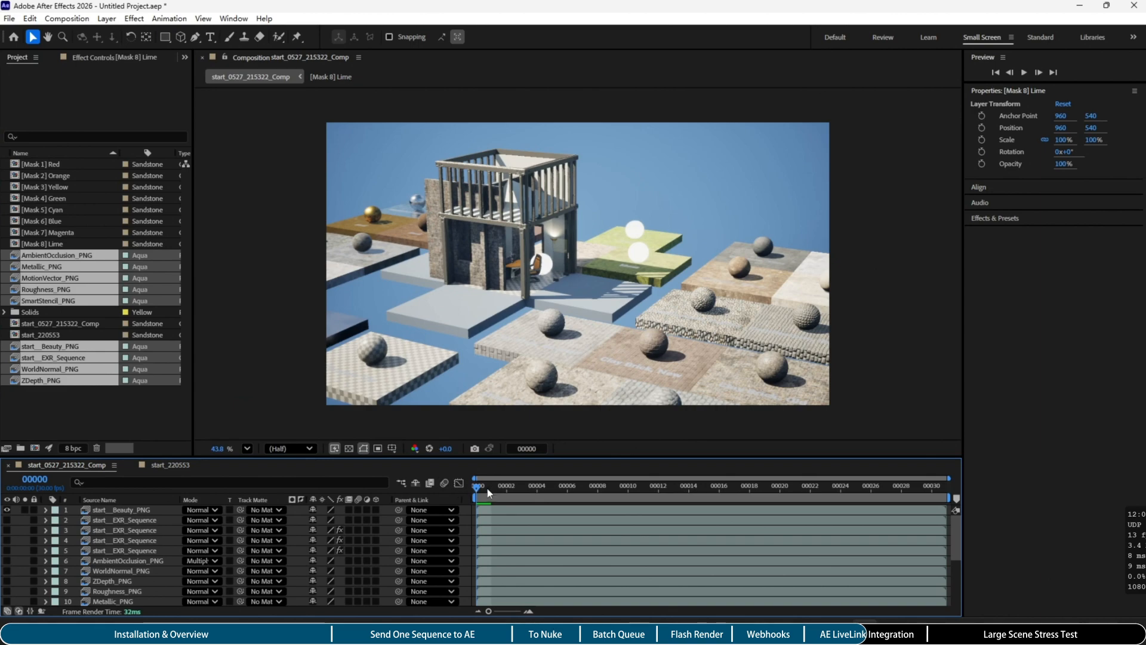
pyautogui.moveTo(488, 488)
pyautogui.mouseDown()
pyautogui.moveTo(826, 521)
pyautogui.moveTo(492, 516)
pyautogui.moveTo(933, 518)
pyautogui.moveTo(476, 505)
pyautogui.mouseUp()
pyautogui.click(99, 500)
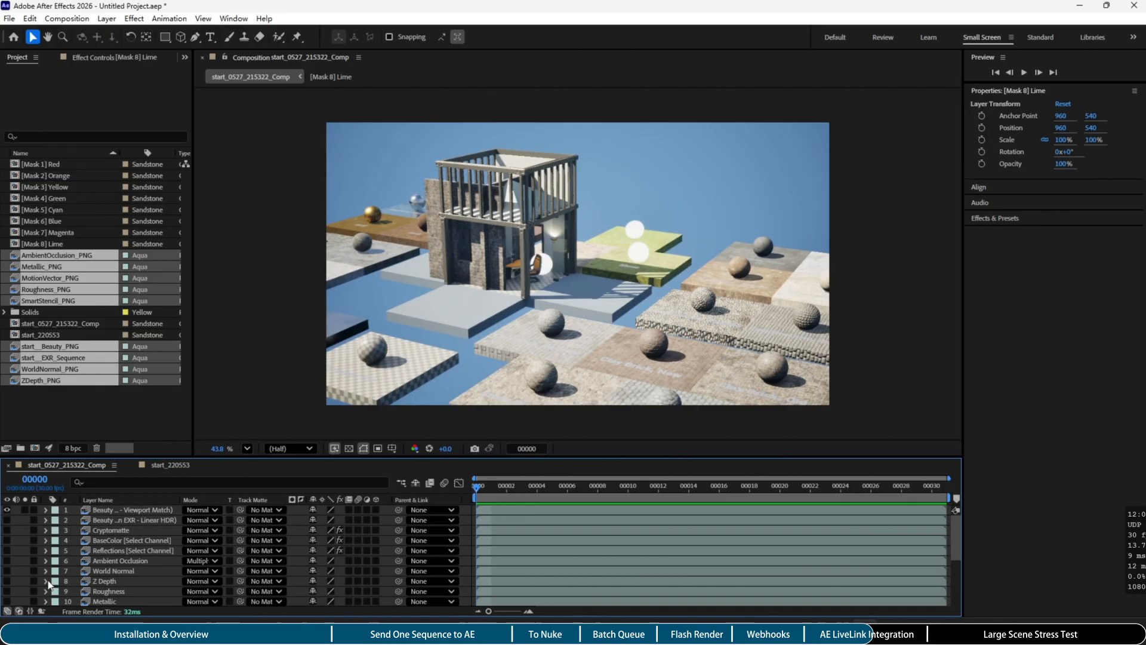
# Bring the Cine Camera Actor and both MaterialSphere layers from start_220553 in above the Beauty layer, and preview.
pyautogui.click(159, 469)
pyautogui.click(131, 509)
pyautogui.keyDown('shift'); pyautogui.click(134, 530); pyautogui.keyUp('shift')
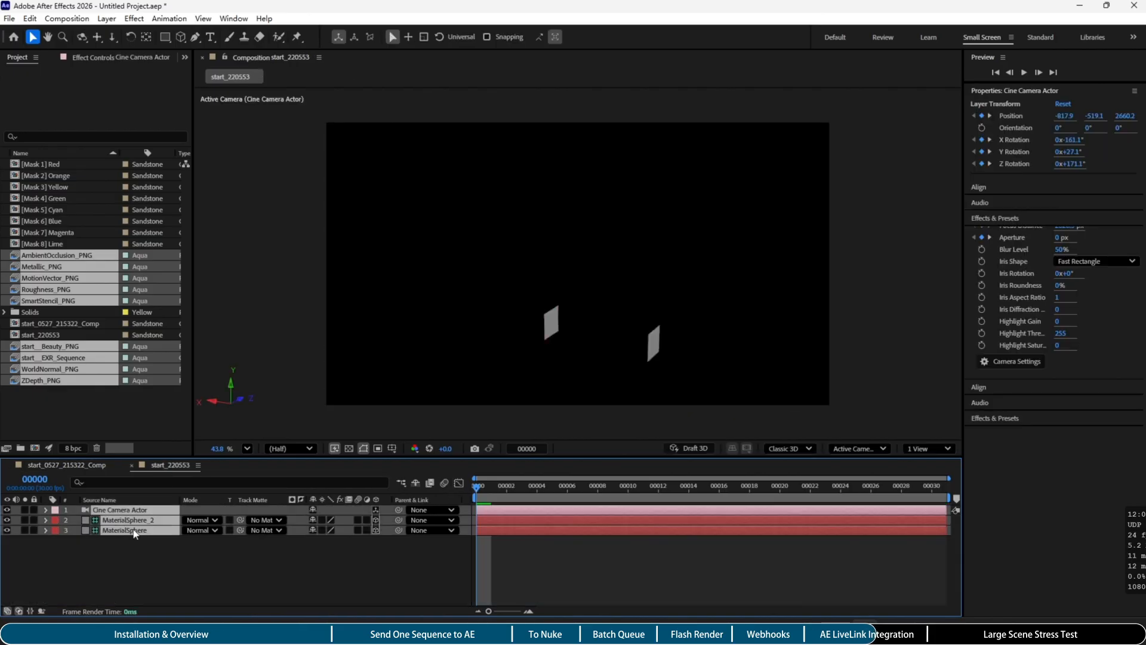
pyautogui.click(72, 465)
pyautogui.click(107, 511)
pyautogui.hotkey('ctrl', 'v')
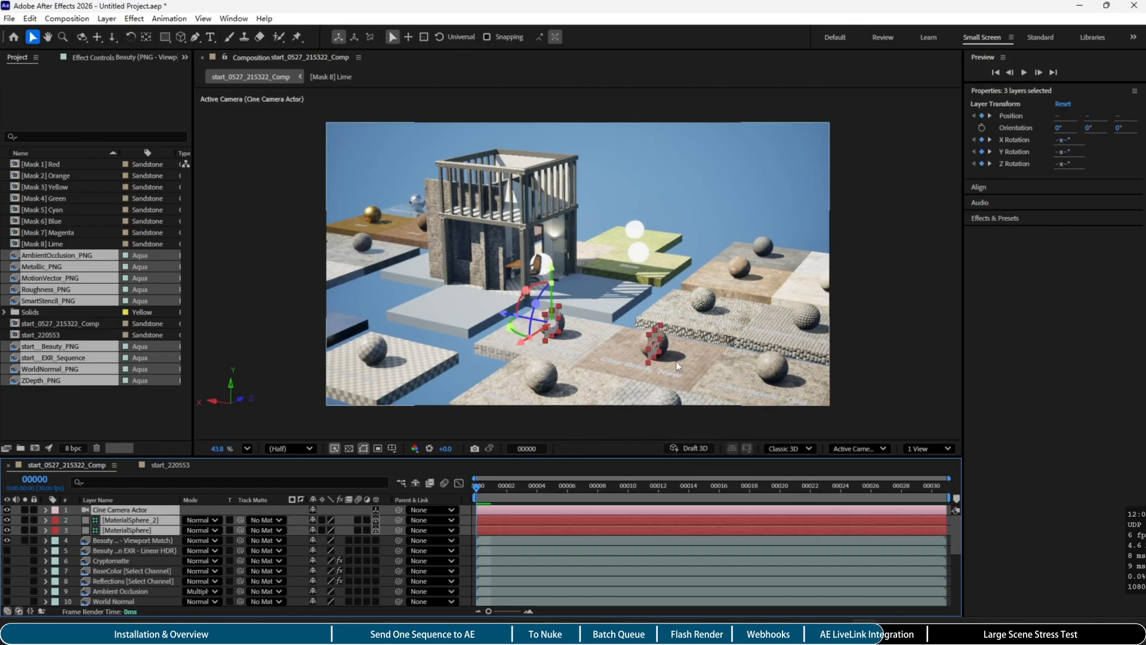
pyautogui.press('space')
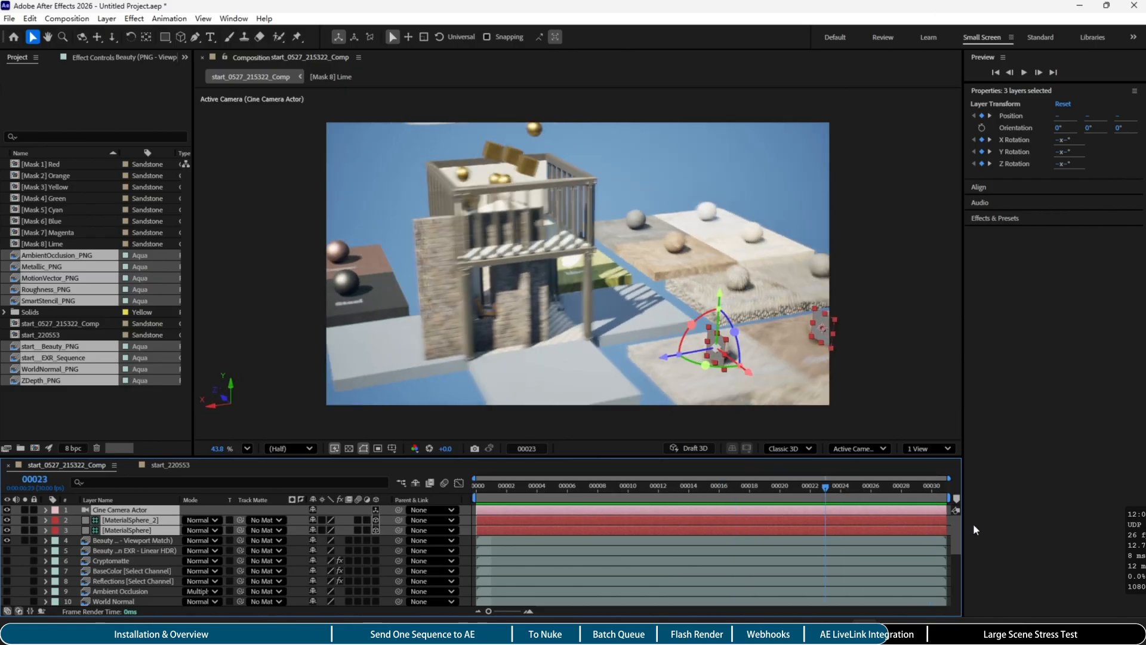
# Add a new TEST text layer to the composition.
pyautogui.rightClick(340, 525)
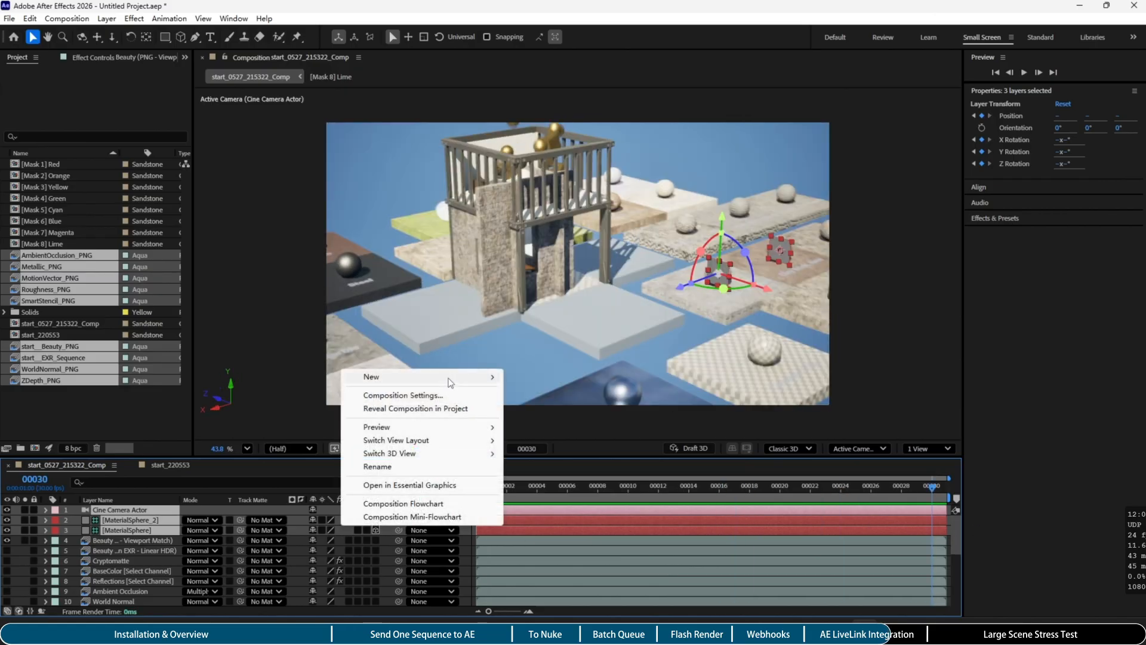
pyautogui.moveTo(447, 382)
pyautogui.click(587, 391)
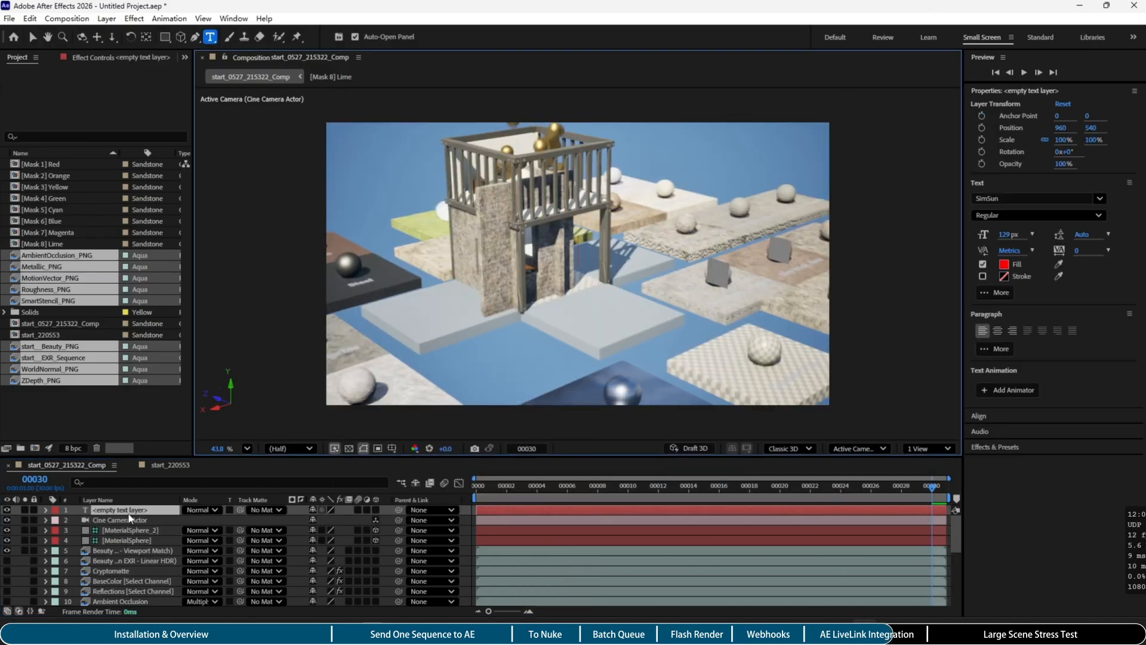
pyautogui.write('t')
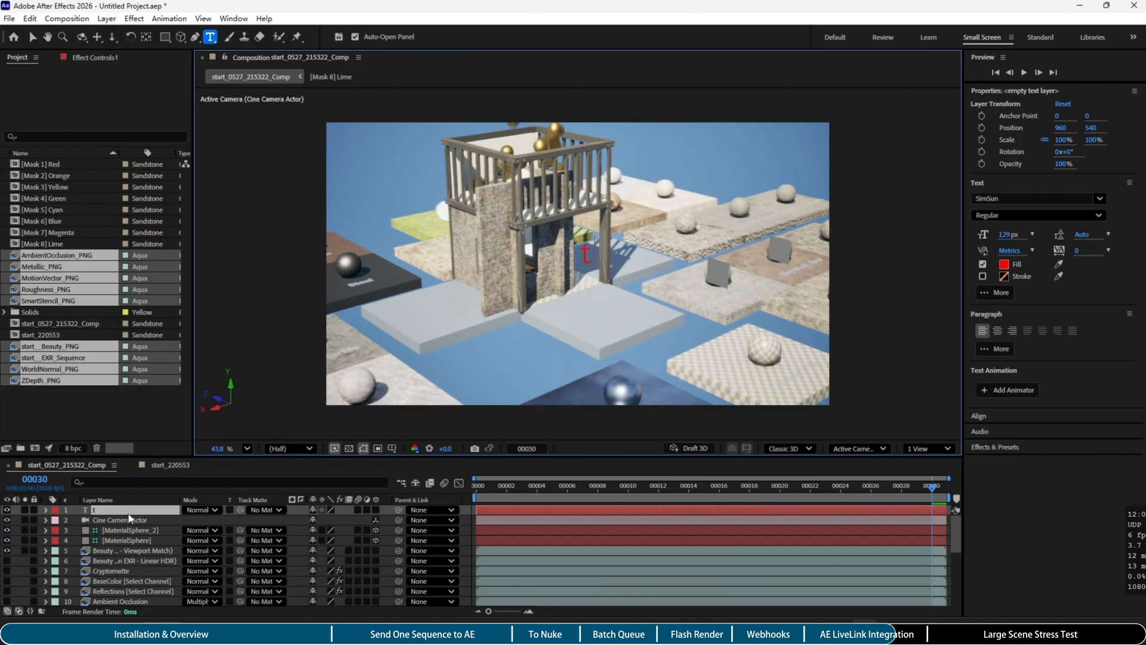
pyautogui.press('BackSpace')
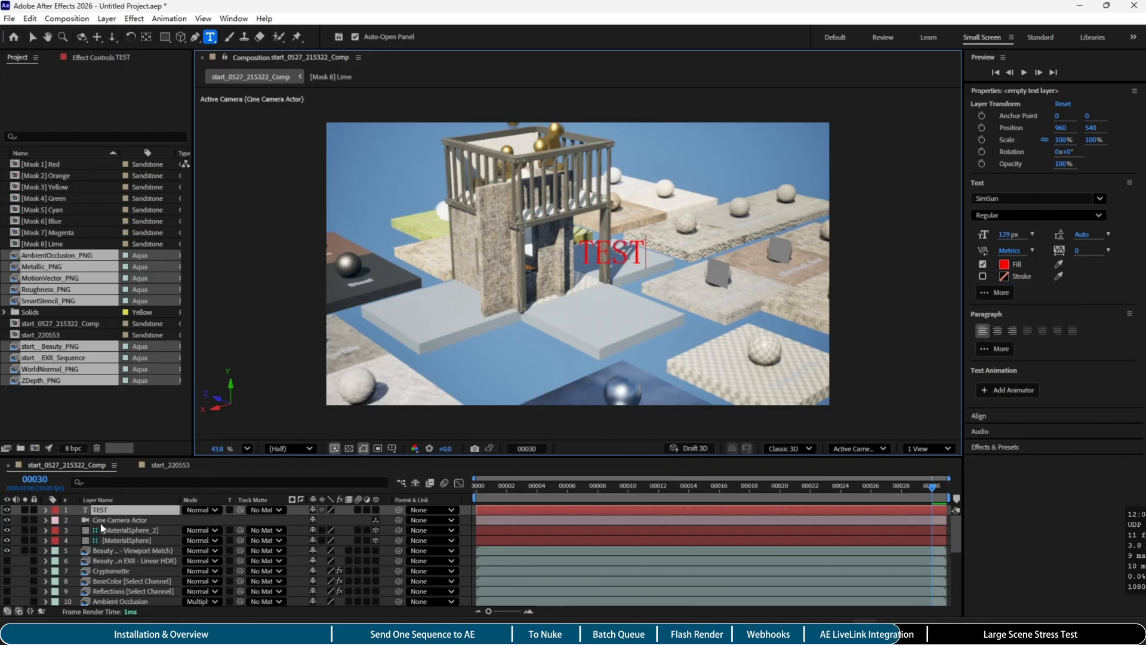
# Make the TEST text a 3D layer parented to MaterialSphere_2, then preview the comp.
pyautogui.click(100, 520)
pyautogui.click(105, 509)
pyautogui.click(375, 510)
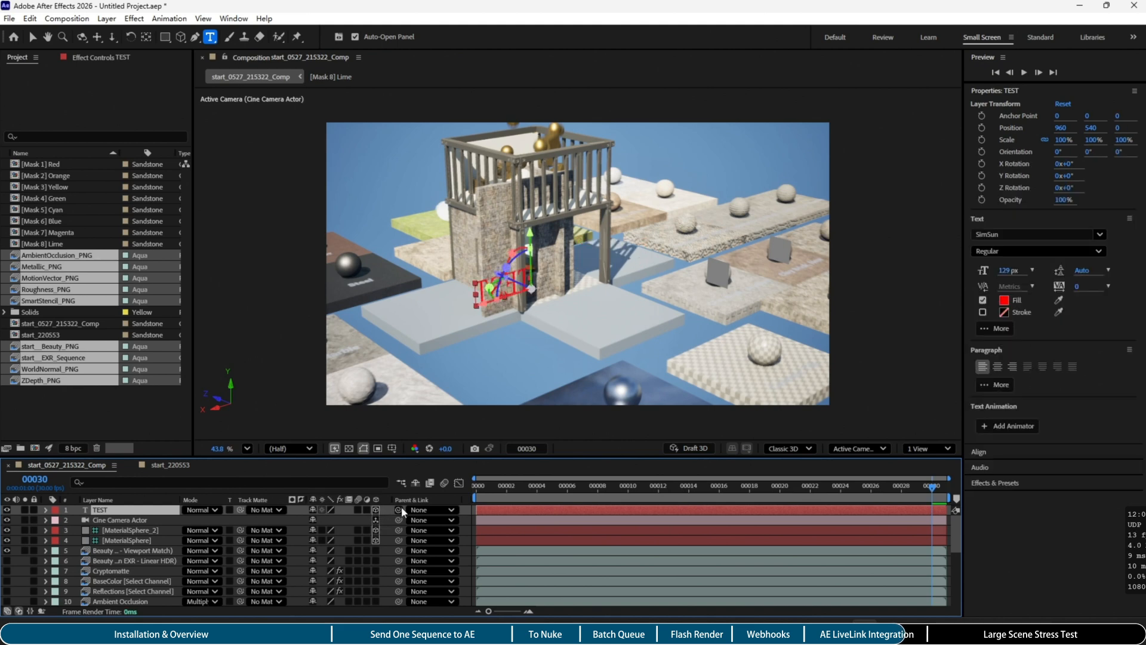
pyautogui.moveTo(398, 510); pyautogui.dragTo(131, 535)
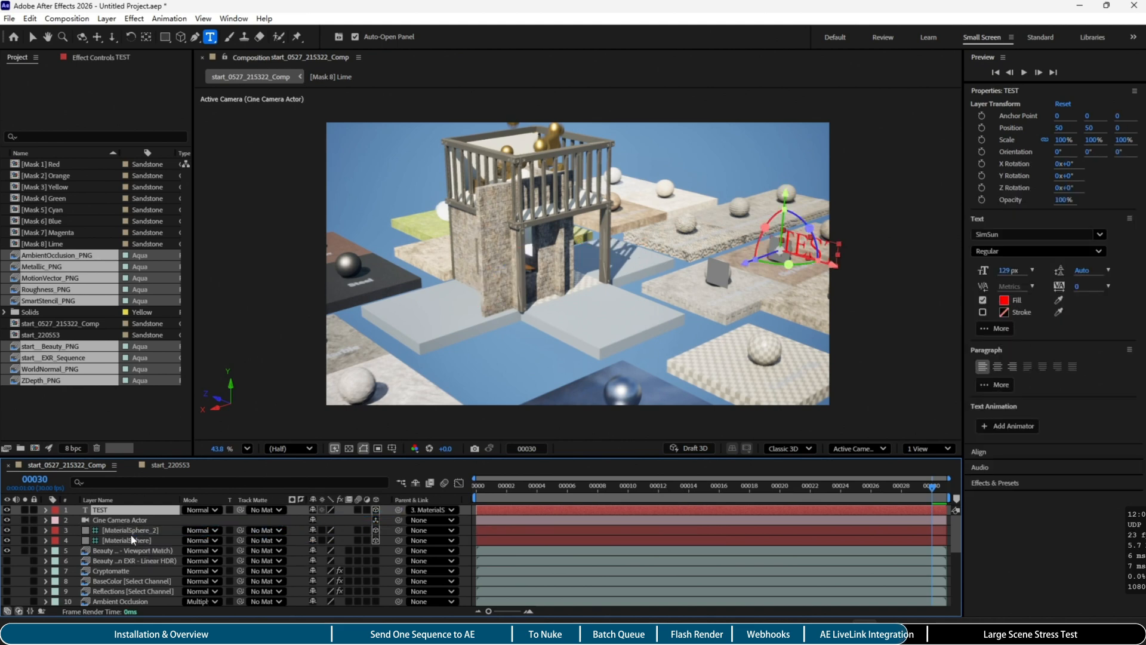
pyautogui.press('space')
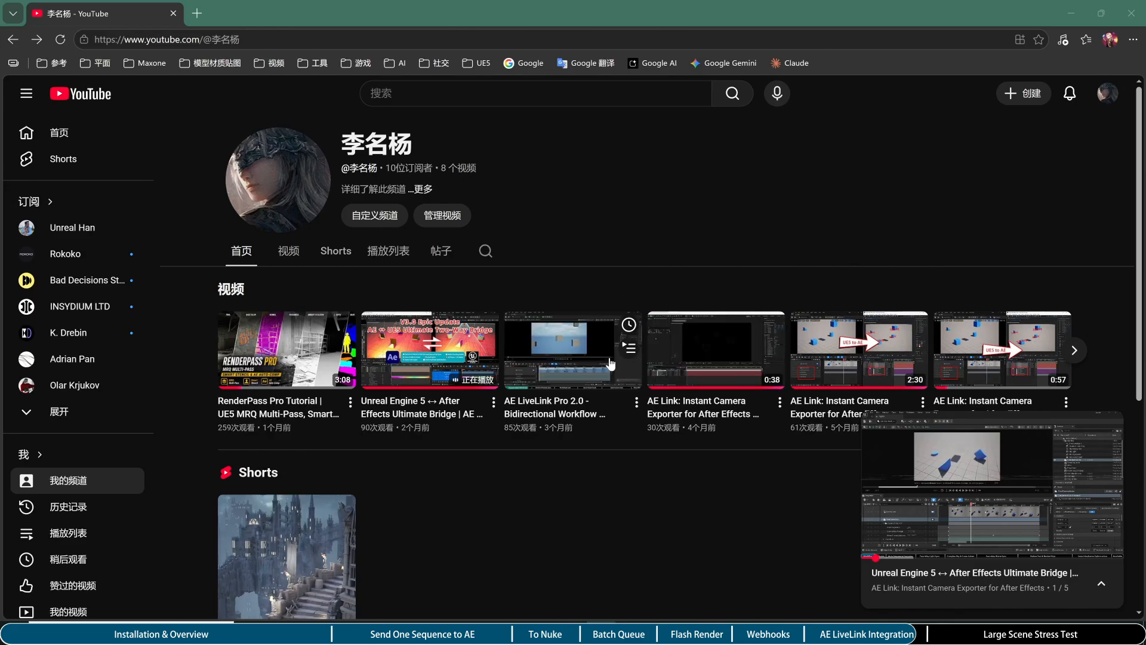
pyautogui.scroll(-6, 609, 367)
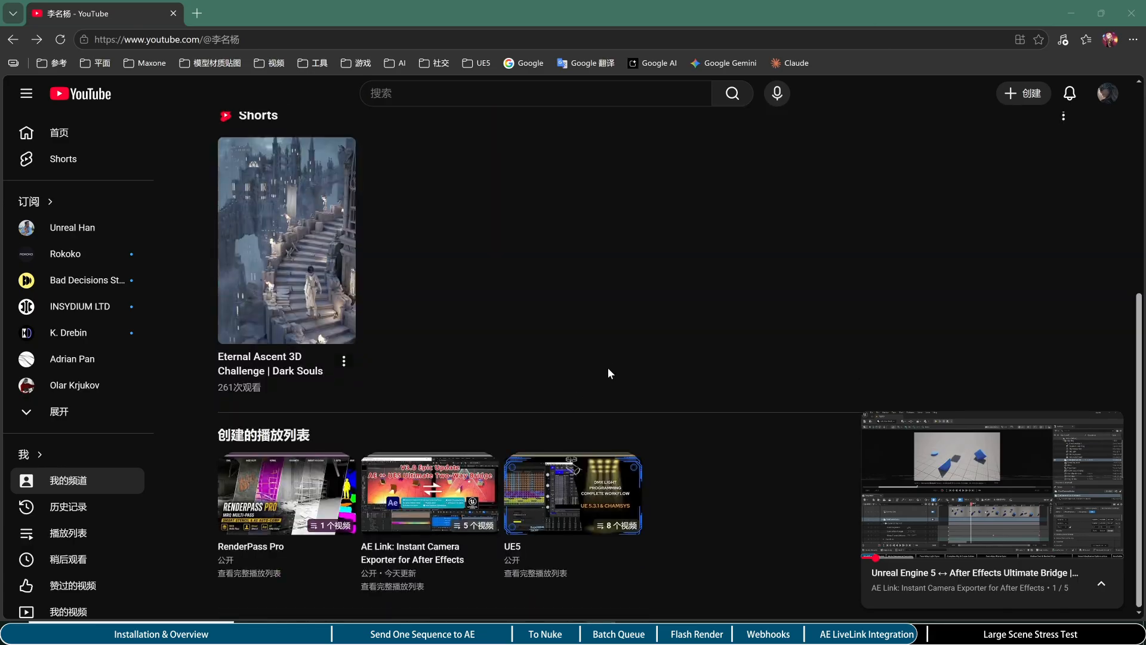
# Open a playlist thumbnail from the channel's Created playlists section.
pyautogui.click(422, 508)
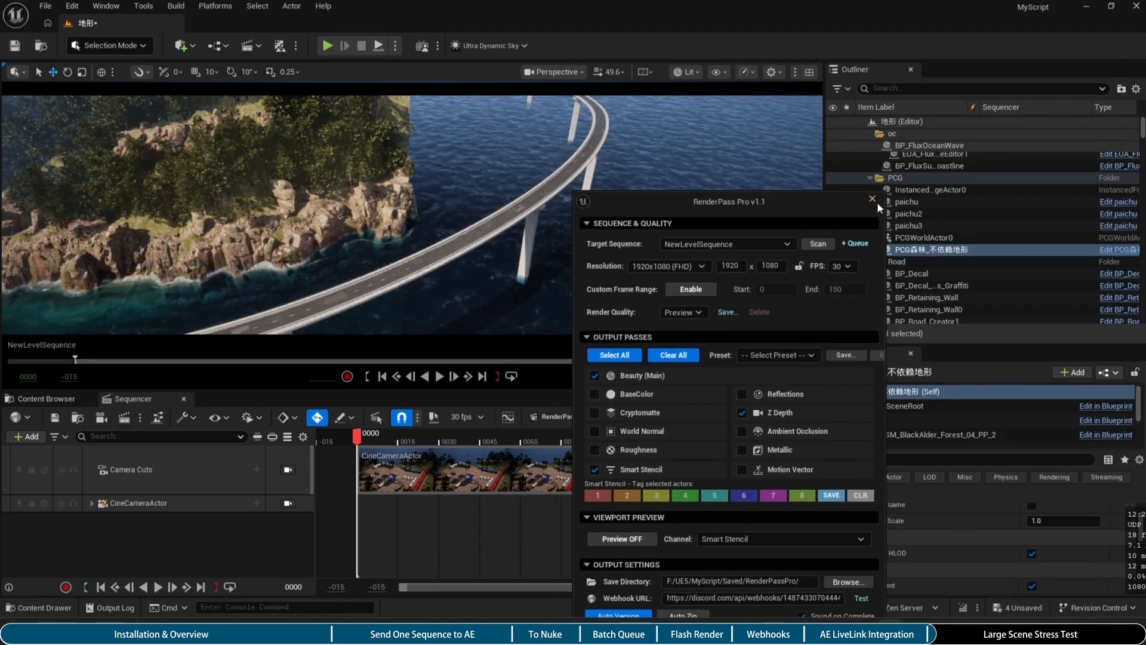
# Select the sky, coastline water, bridge road and PCG forest actors, and show the Content Browser folders.
pyautogui.click(622, 165)
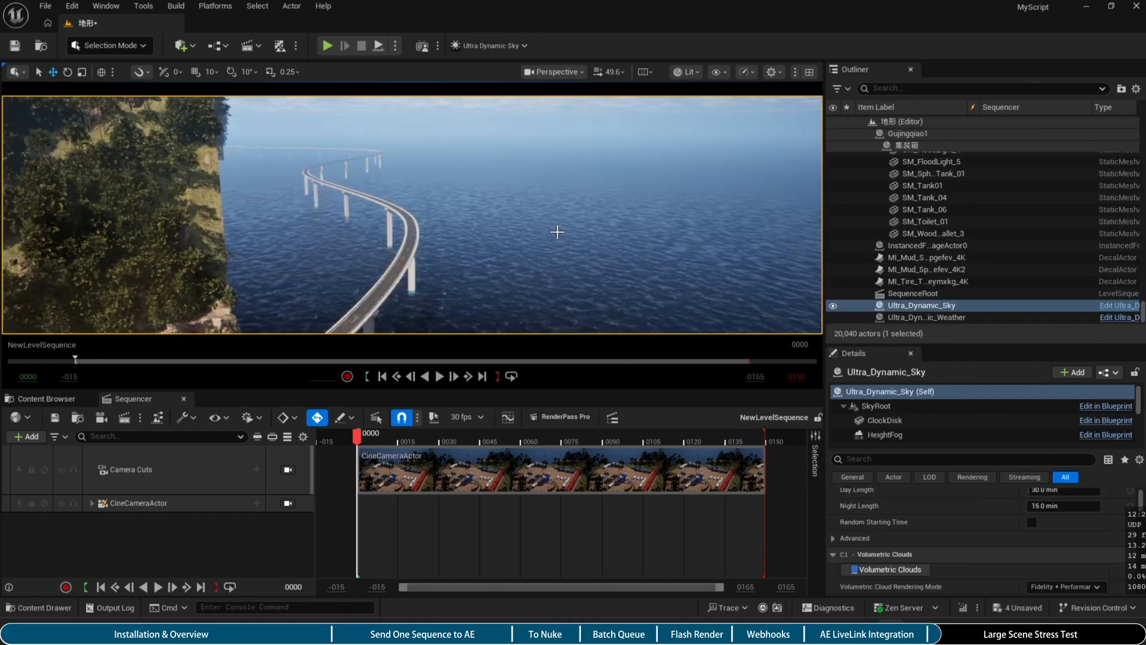
pyautogui.click(544, 239)
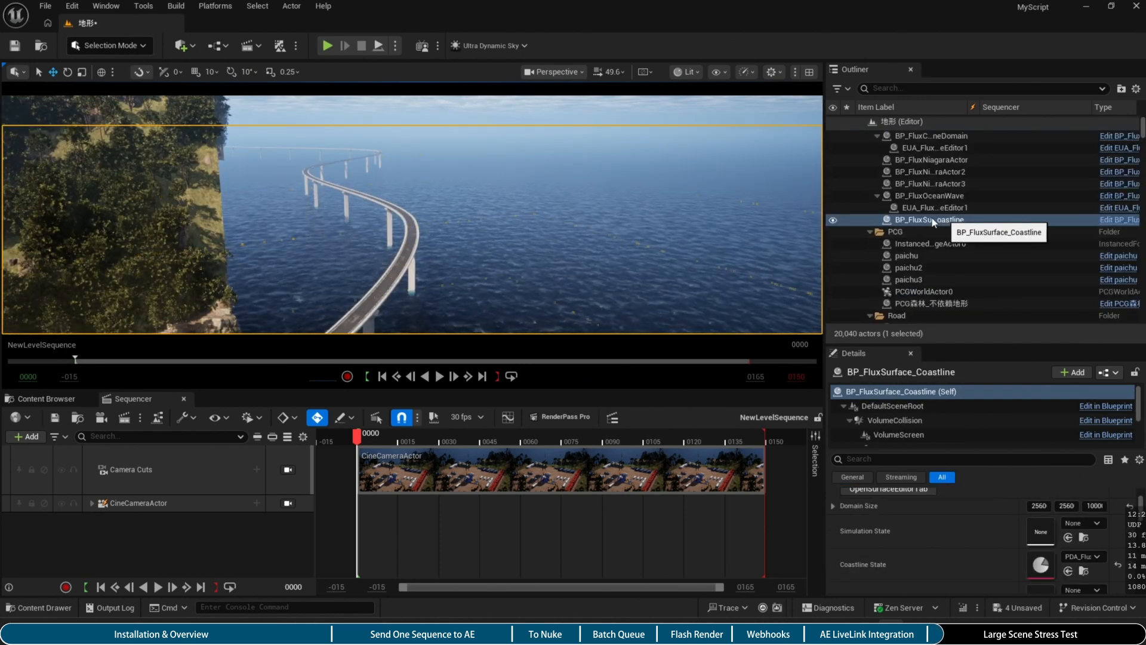
pyautogui.moveTo(632, 238); pyautogui.dragTo(513, 281, button='right')
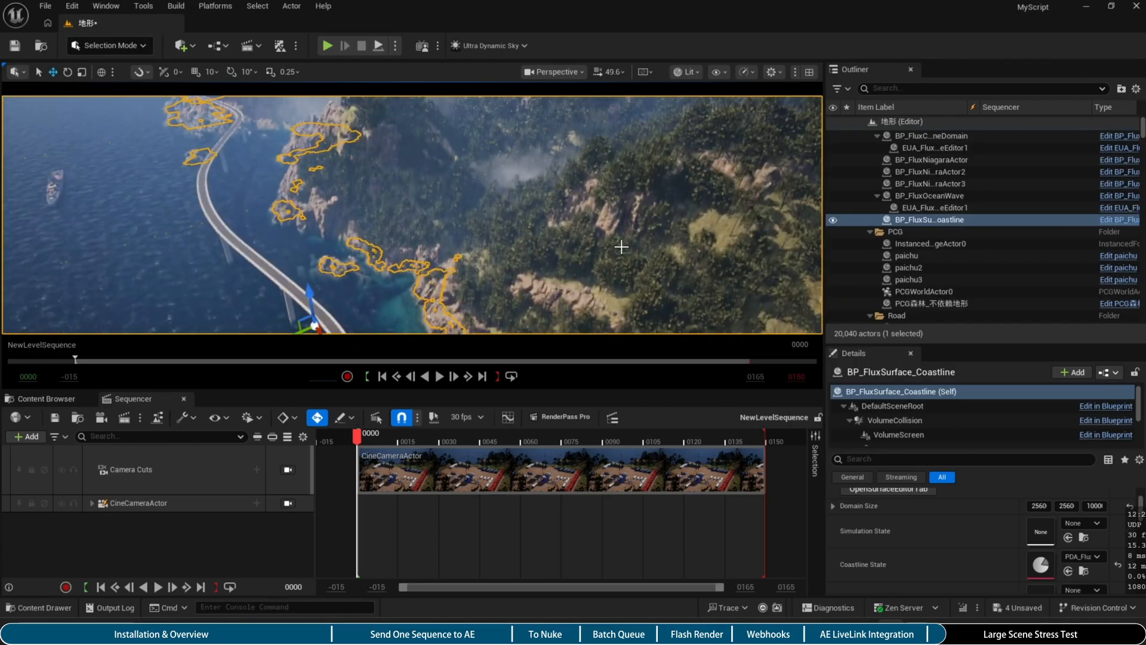
pyautogui.click(263, 265)
pyautogui.click(58, 399)
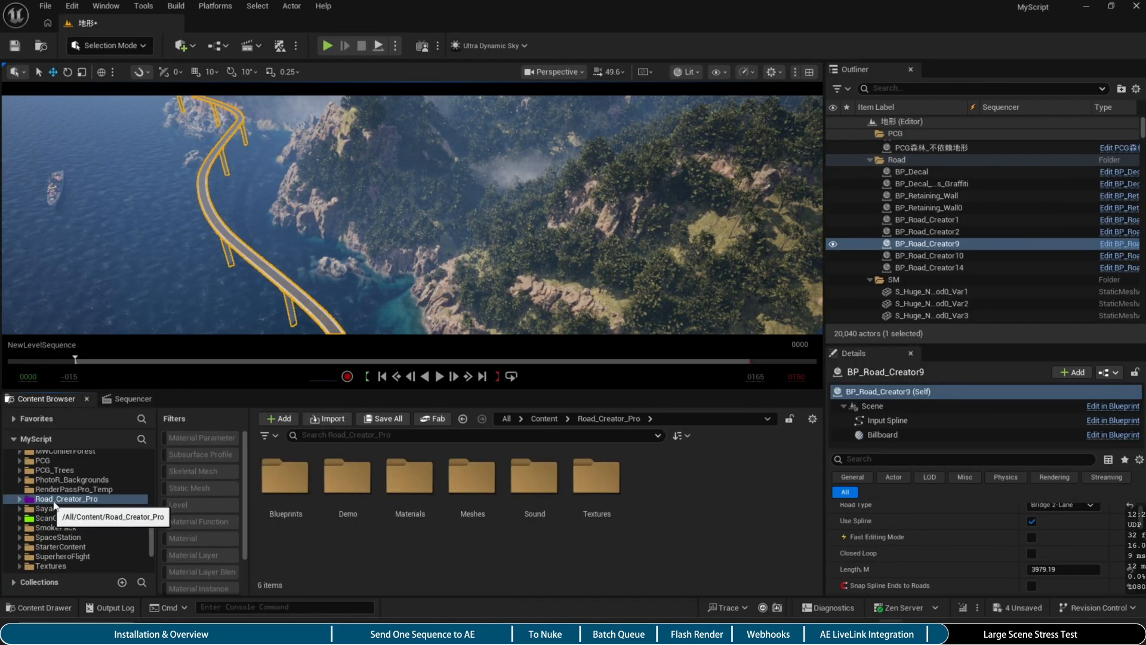
pyautogui.moveTo(184, 319); pyautogui.dragTo(344, 268, button='right')
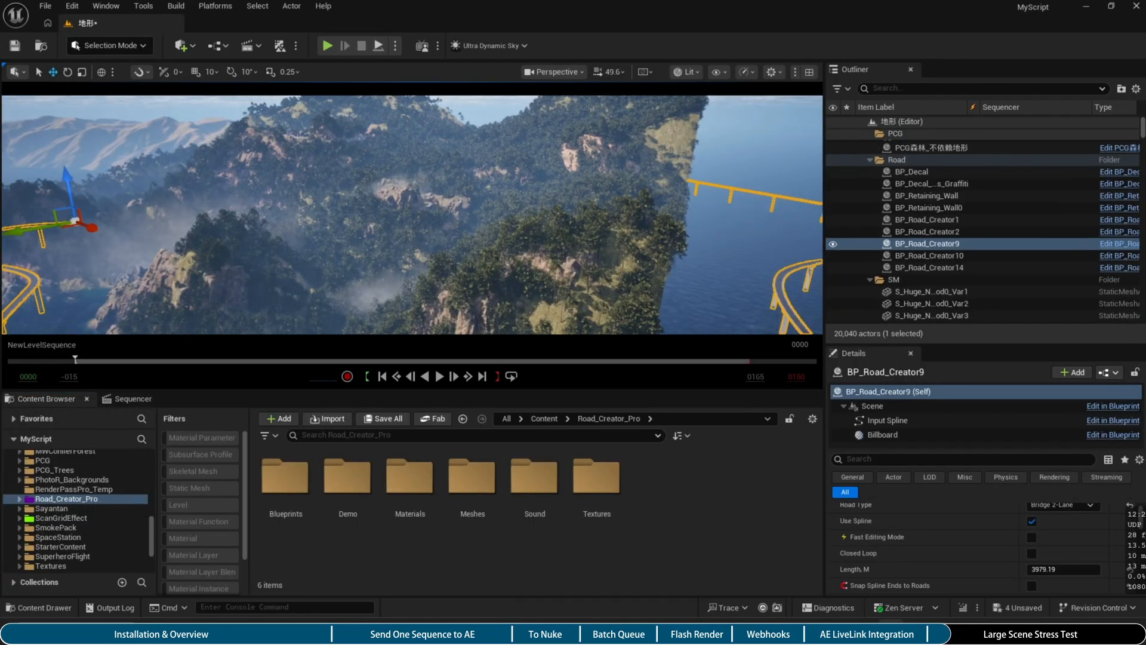
pyautogui.click(557, 233)
pyautogui.moveTo(645, 216); pyautogui.dragTo(507, 256, button='right')
pyautogui.scroll(-4, 944, 436)
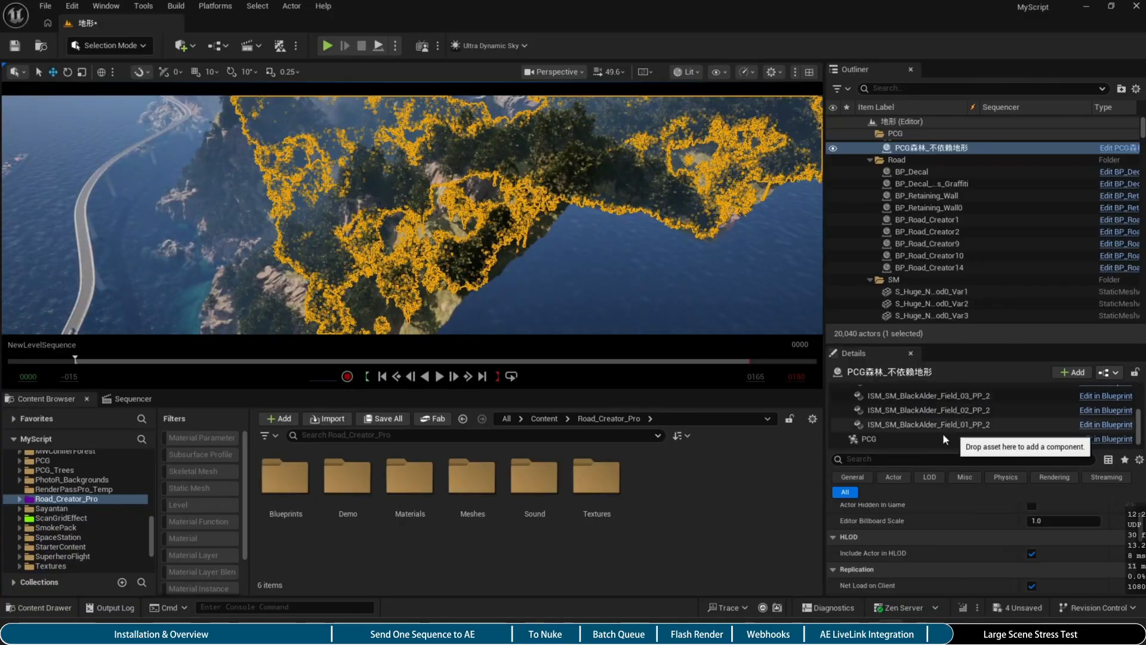
# Open the forest's PCG graph and inspect its lower Static Mesh Spawner node.
pyautogui.click(945, 439)
pyautogui.click(1031, 570)
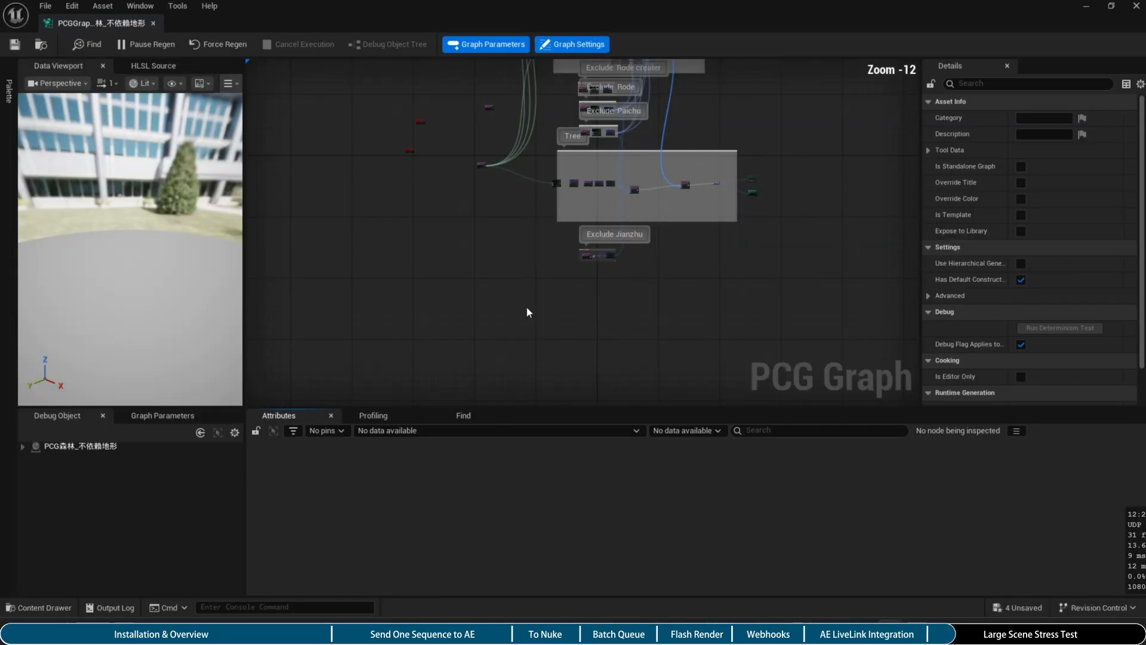
pyautogui.scroll(11, 590, 244)
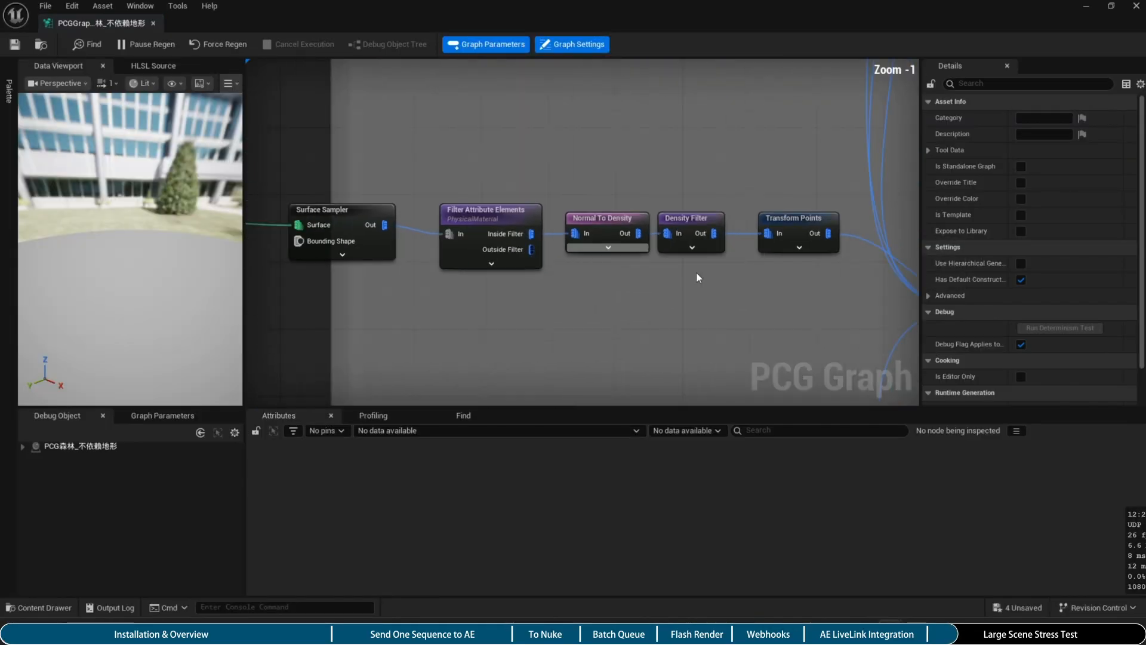
pyautogui.moveTo(822, 299); pyautogui.dragTo(200, 298, button='right')
pyautogui.moveTo(636, 297); pyautogui.dragTo(265, 296, button='right')
pyautogui.moveTo(613, 297); pyautogui.dragTo(217, 297, button='right')
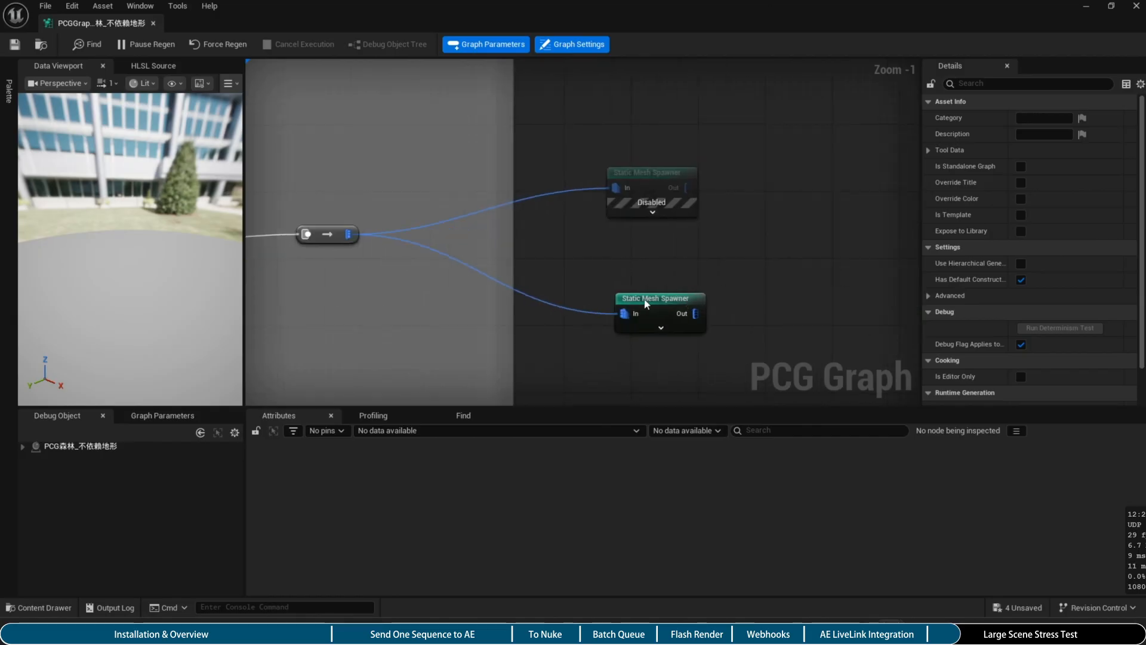
pyautogui.click(646, 304)
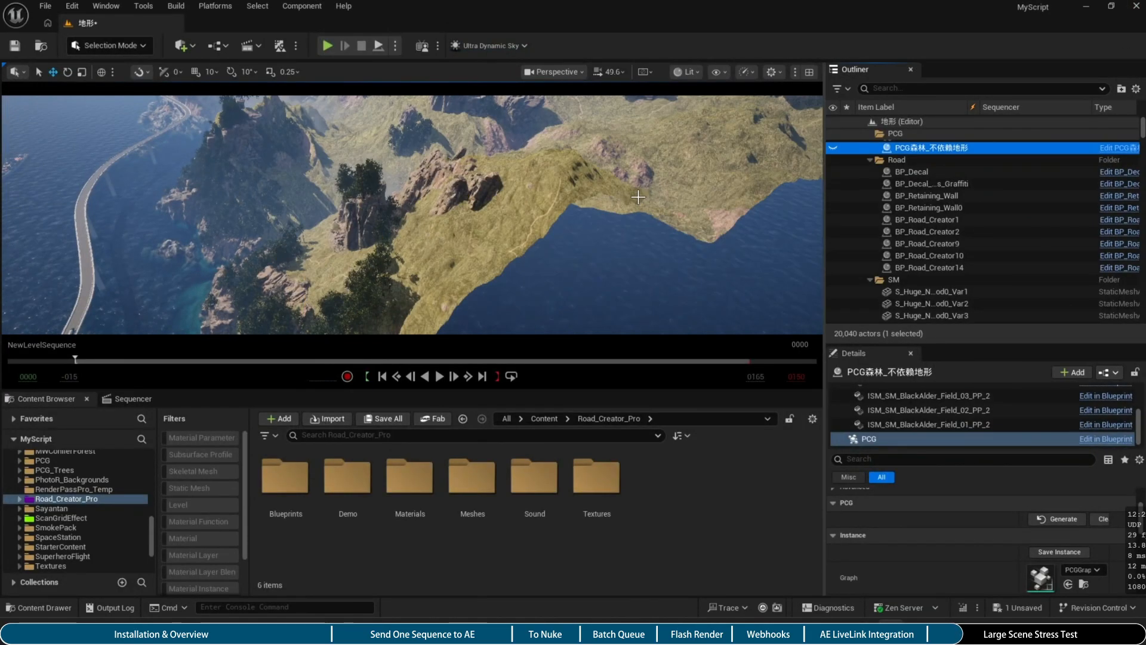
# Make the PCG forest visible again and place the RenderPass Pro window beside the viewport.
pyautogui.moveTo(638, 197); pyautogui.dragTo(681, 209, button='right')
pyautogui.click(832, 148)
pyautogui.moveTo(606, 226); pyautogui.dragTo(555, 221, button='right')
pyautogui.press('g')
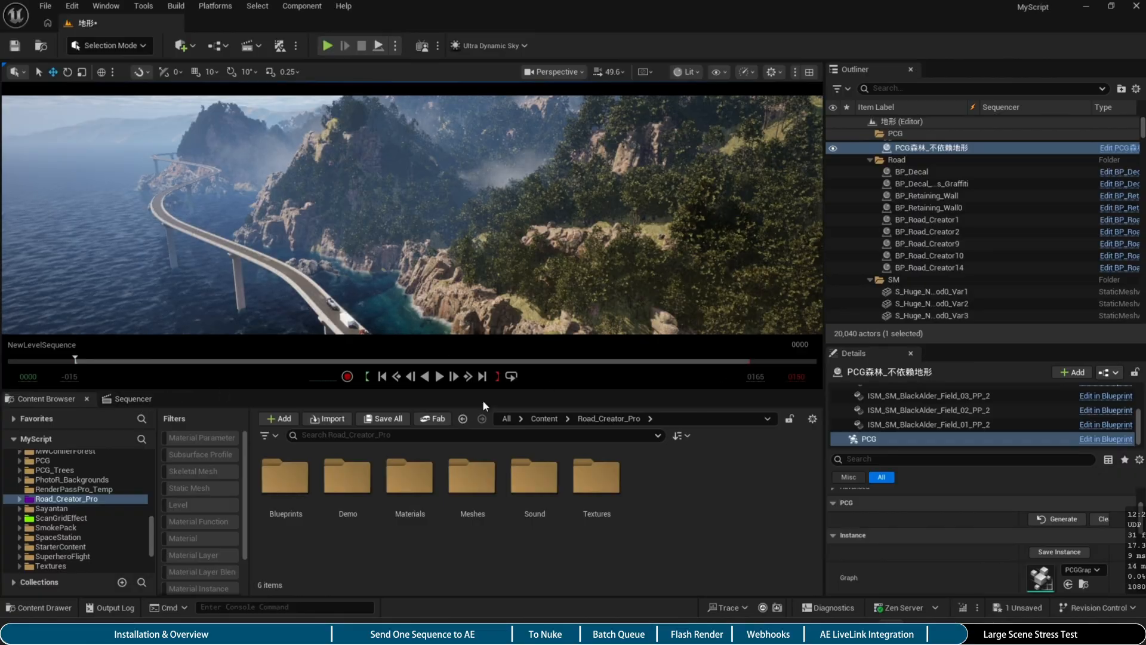
pyautogui.click(127, 399)
pyautogui.click(422, 45)
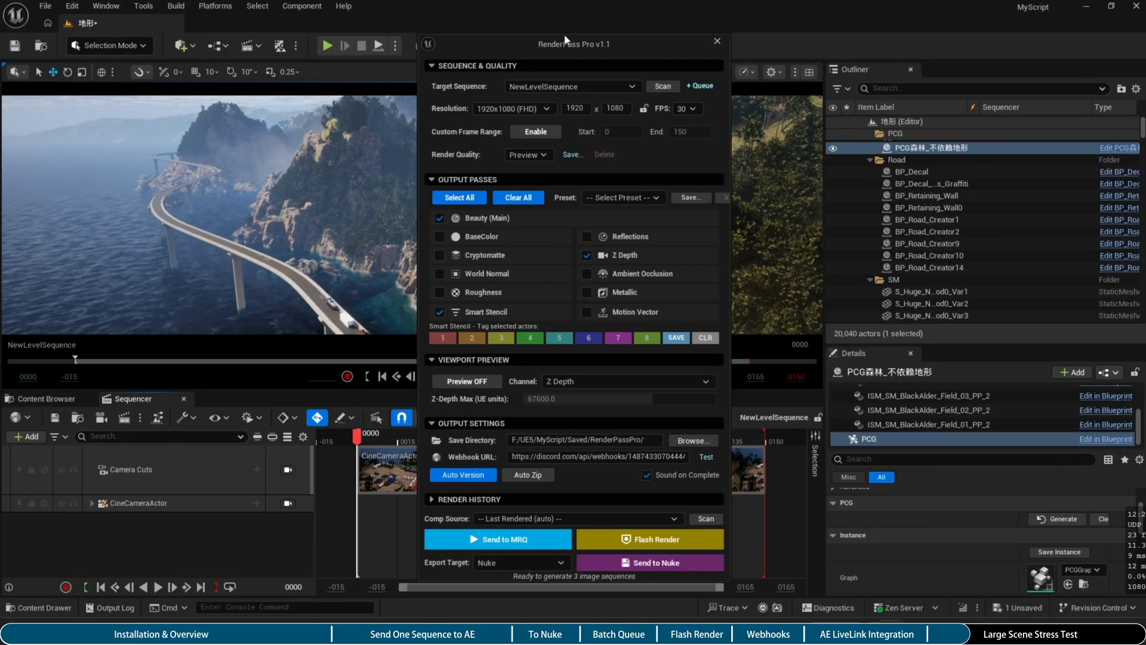
pyautogui.moveTo(565, 39); pyautogui.dragTo(897, 40)
# Switch the preview channel to Smart Stencil and preview the red-tagged bridge road.
pyautogui.click(881, 383)
pyautogui.click(896, 470)
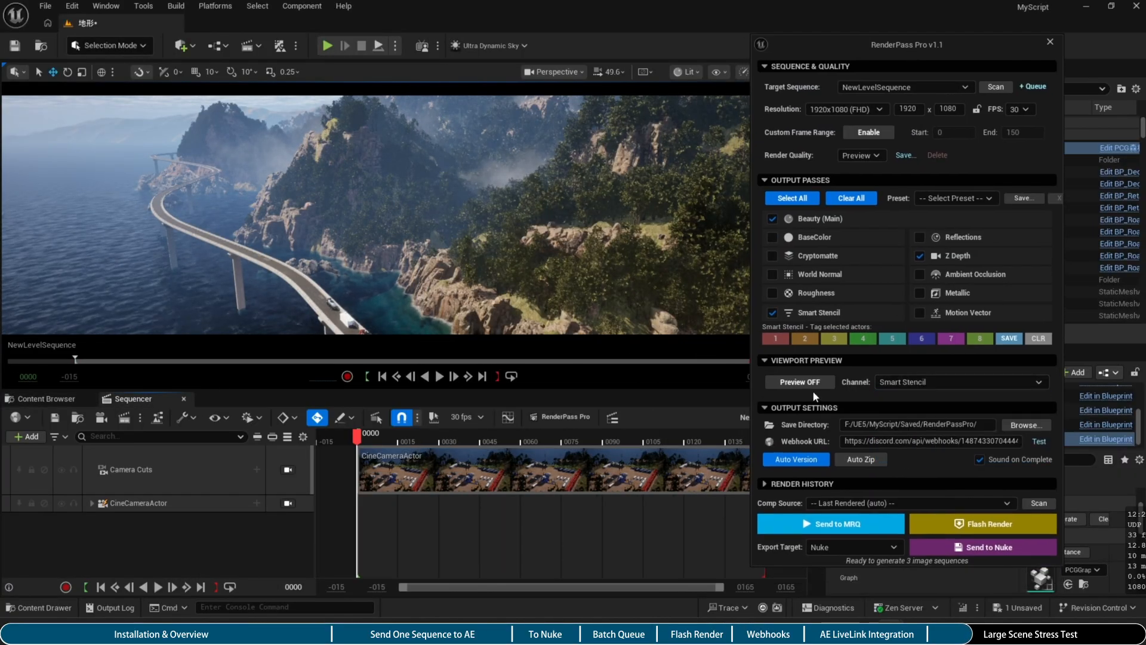
pyautogui.click(296, 280)
pyautogui.click(799, 381)
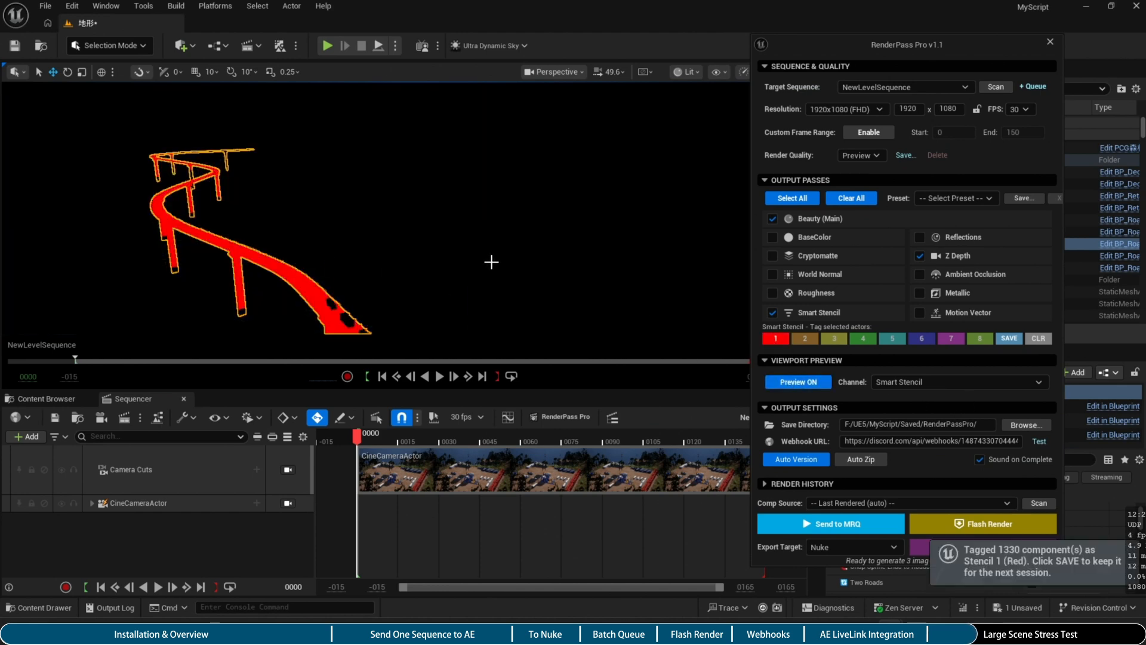
pyautogui.moveTo(492, 260); pyautogui.dragTo(558, 272, button='right')
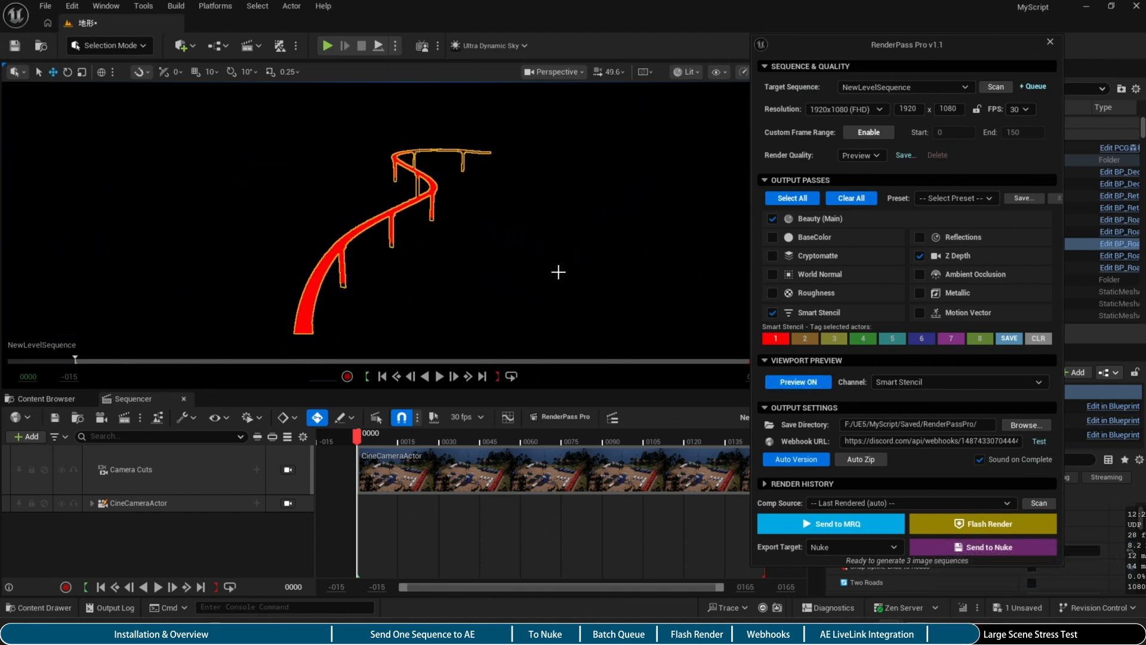
pyautogui.moveTo(442, 261); pyautogui.dragTo(446, 162, button='right')
pyautogui.click(814, 382)
# Tag the sky as Stencil 6 blue and the sea as Stencil 5 cyan.
pyautogui.moveTo(434, 248); pyautogui.dragTo(434, 179, button='right')
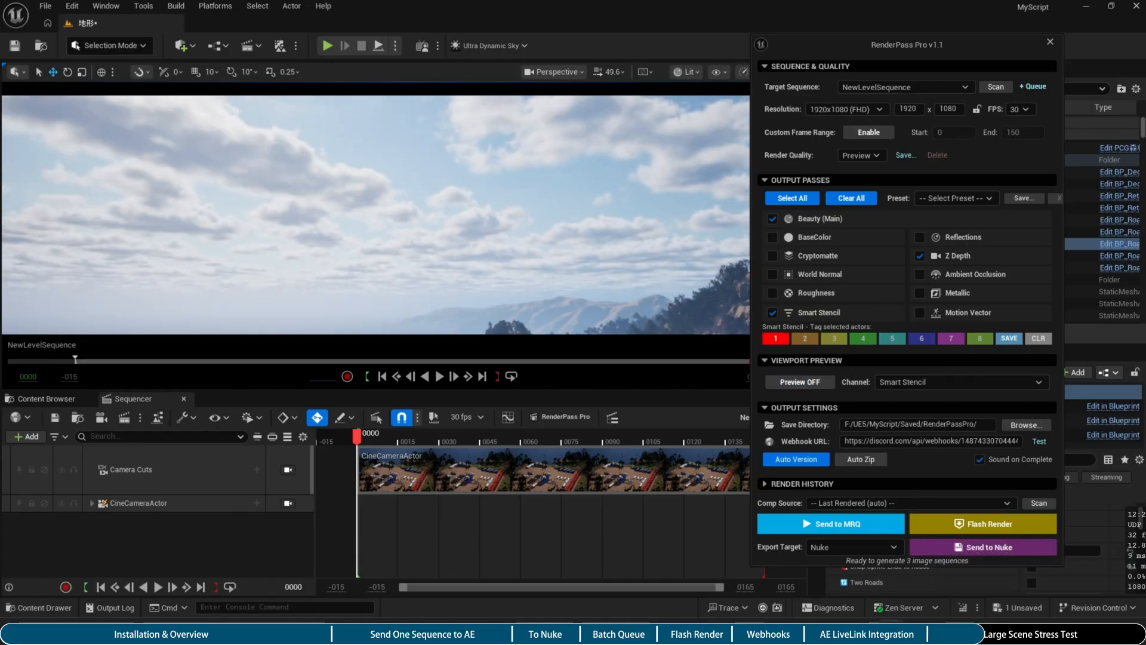
pyautogui.click(433, 248)
pyautogui.click(923, 339)
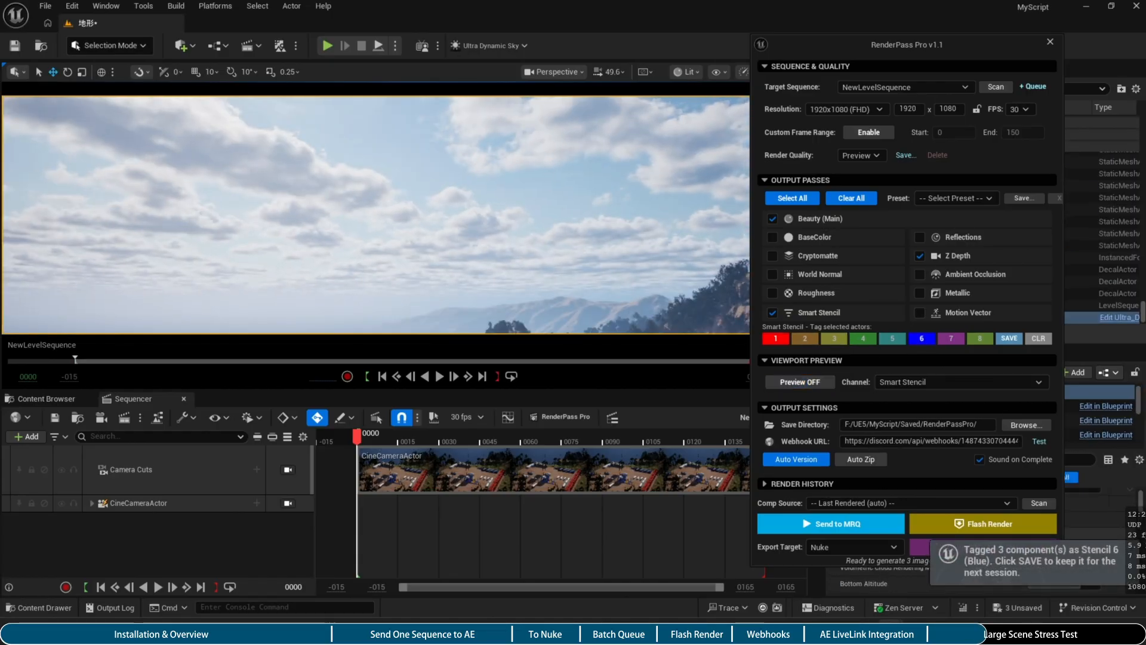
pyautogui.click(807, 380)
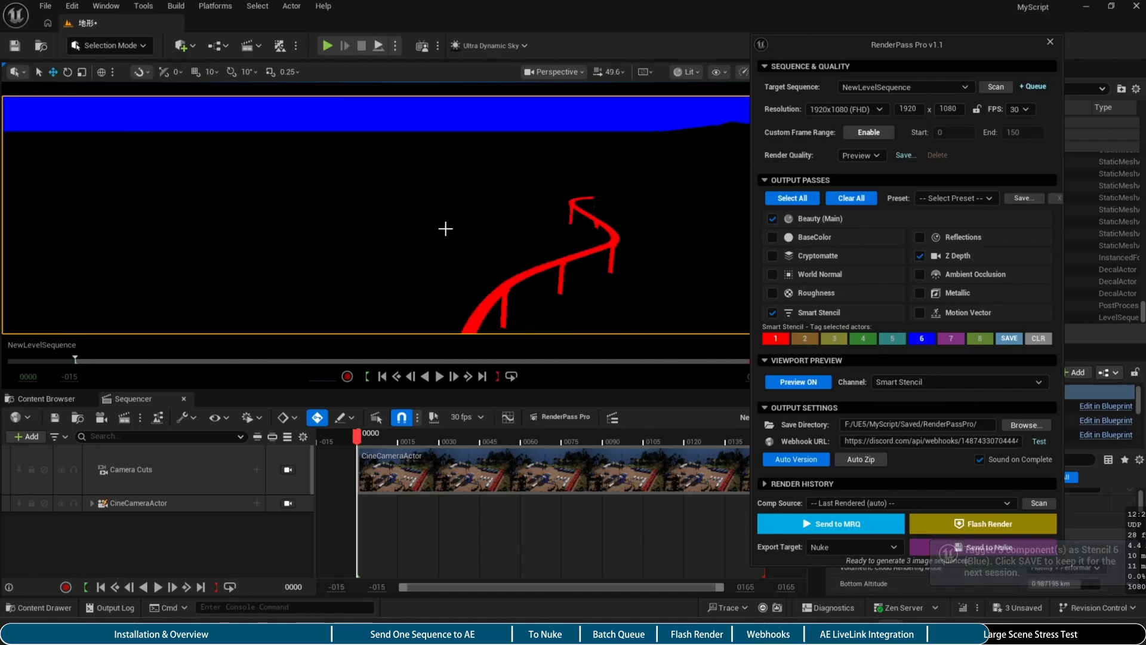
pyautogui.click(893, 339)
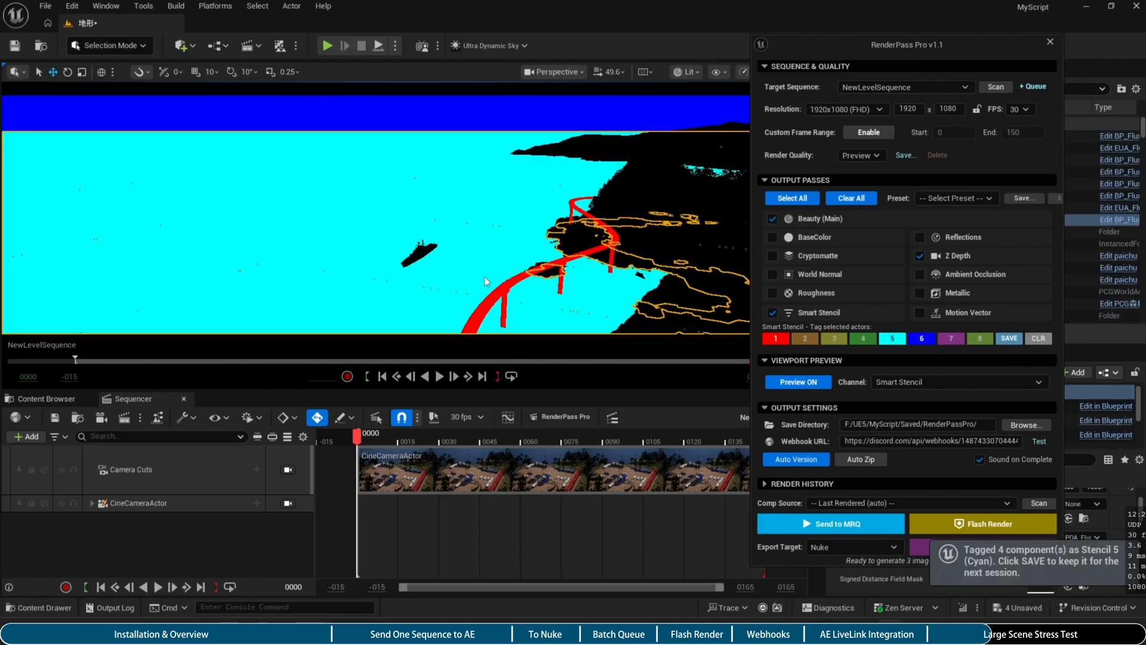
pyautogui.moveTo(485, 277); pyautogui.dragTo(622, 243, button='right')
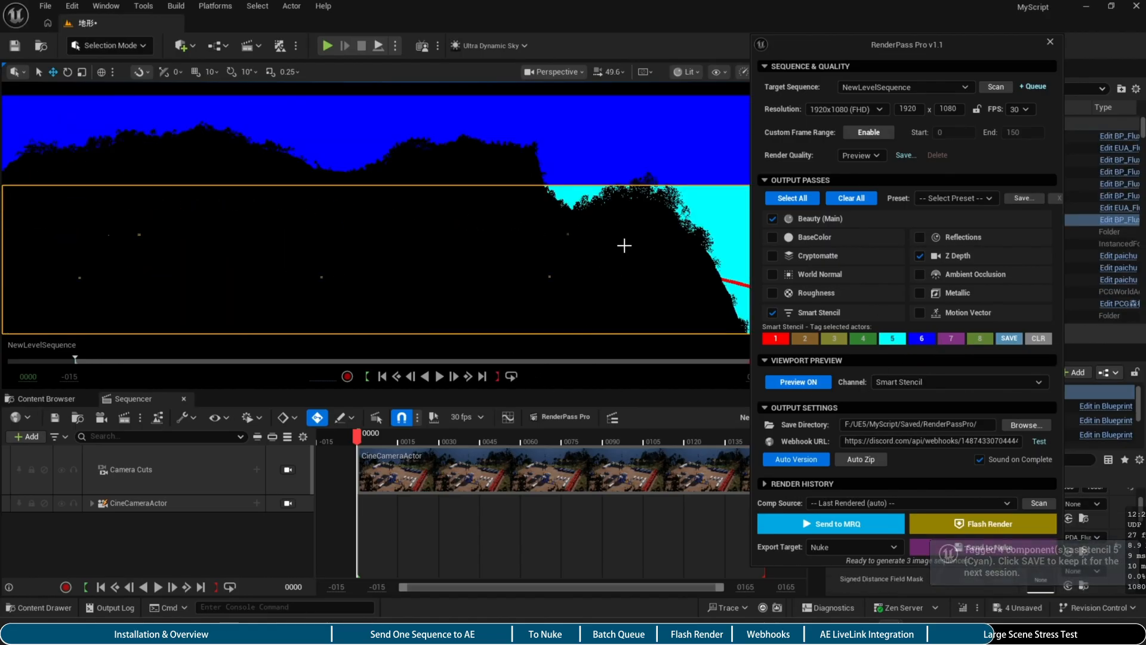
pyautogui.click(798, 382)
# Tag the PCG forest as Stencil 8 lime with the stencil preview on.
pyautogui.moveTo(486, 317); pyautogui.dragTo(542, 223, button='right')
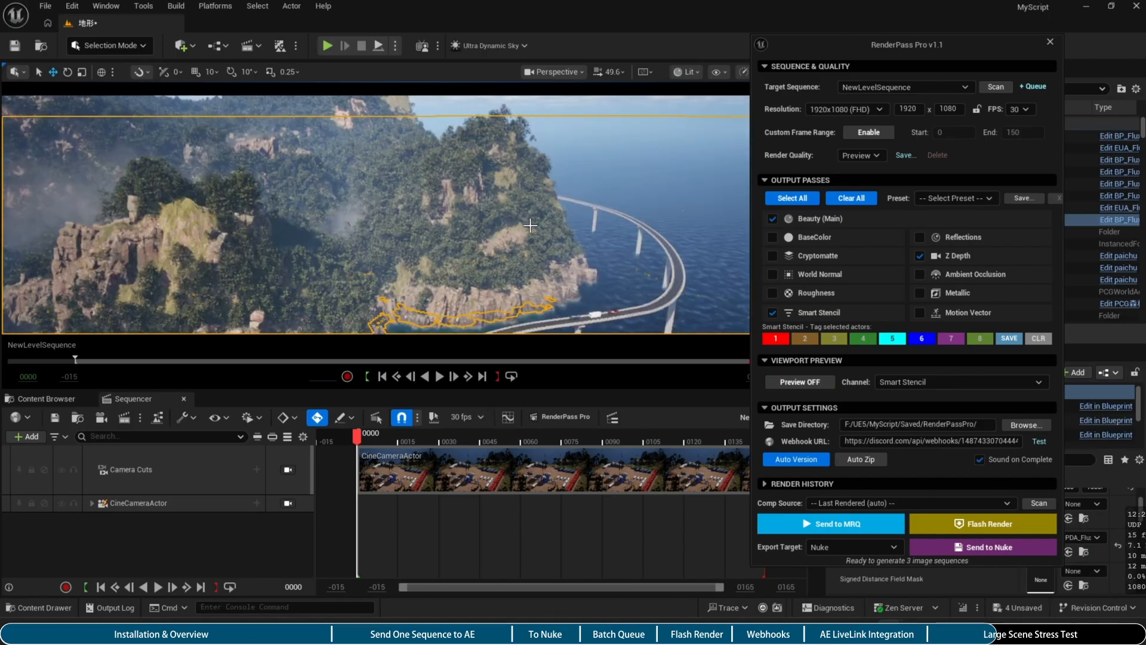
pyautogui.moveTo(554, 266); pyautogui.dragTo(514, 188, button='right')
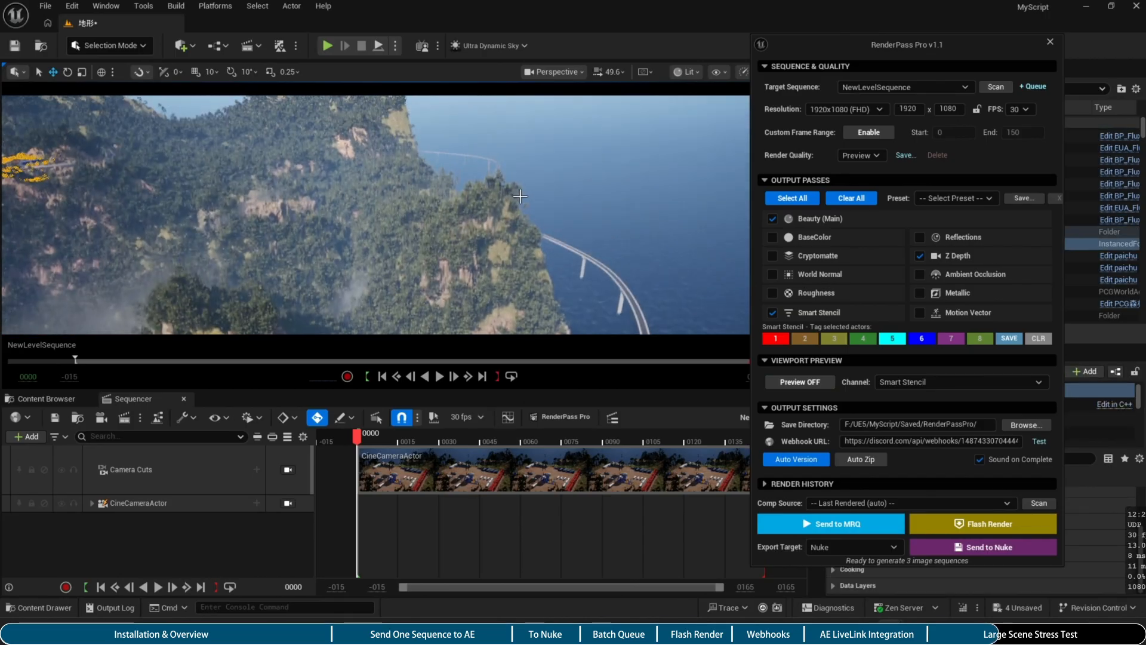
pyautogui.click(514, 188)
pyautogui.click(979, 339)
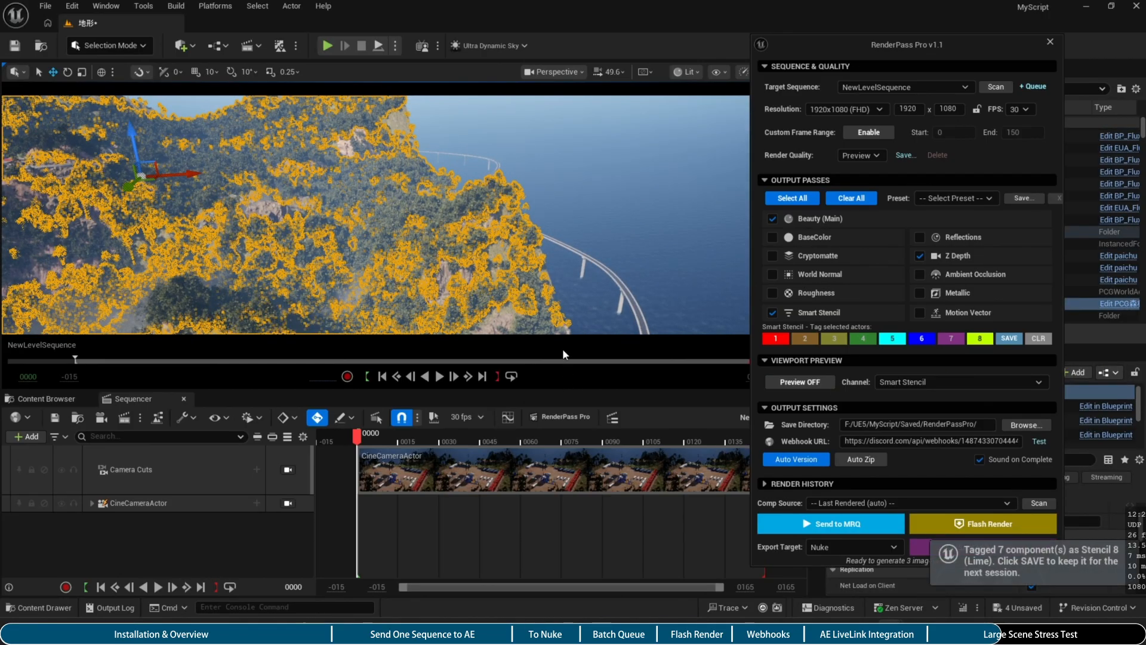
pyautogui.moveTo(555, 265); pyautogui.dragTo(531, 317, button='right')
pyautogui.click(799, 382)
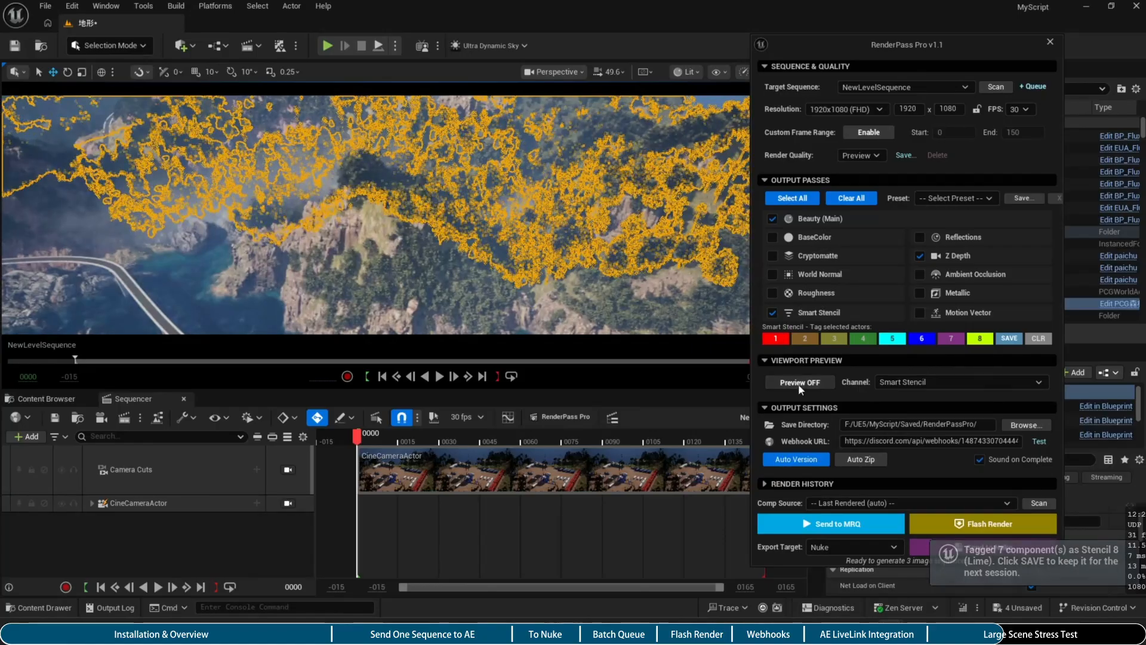
# Tag the landscape as Stencil 2 orange, then select the instanced foliage trees.
pyautogui.moveTo(391, 210); pyautogui.dragTo(477, 137, button='right')
pyautogui.click(392, 210)
pyautogui.click(406, 291)
pyautogui.click(421, 266)
pyautogui.click(440, 273)
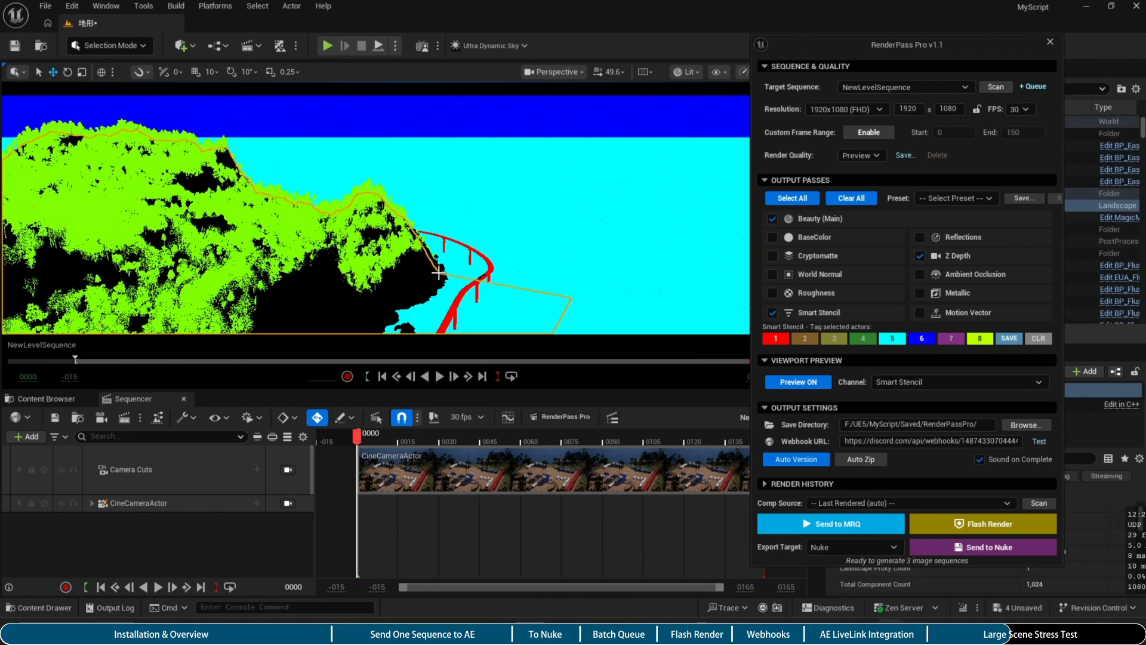
pyautogui.moveTo(440, 274); pyautogui.dragTo(385, 277, button='right')
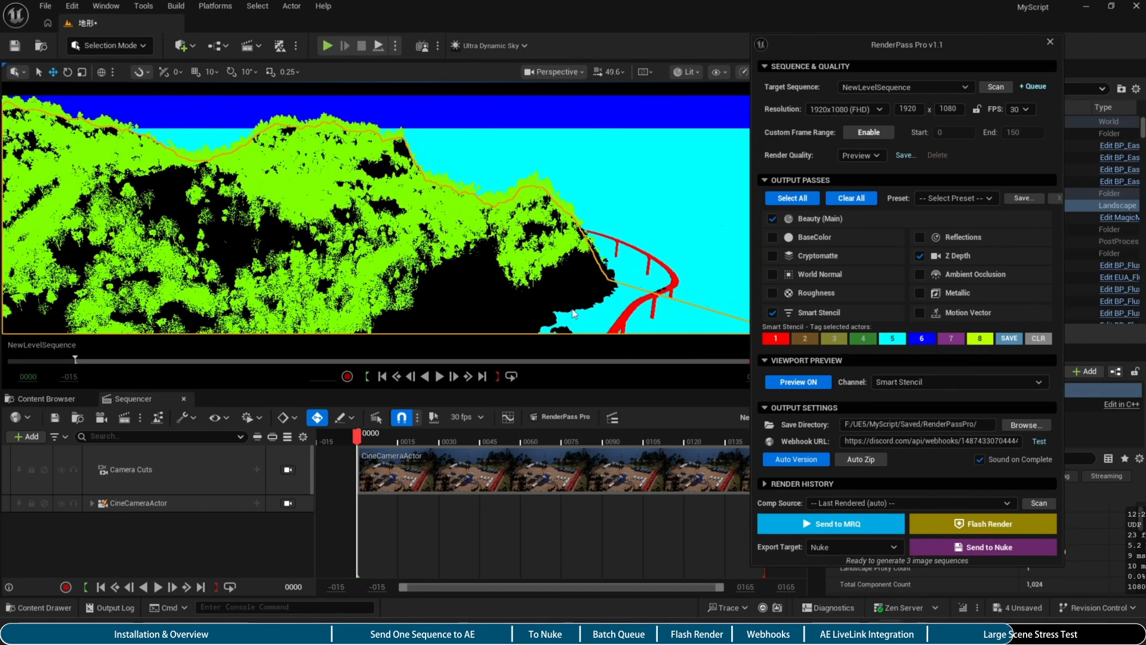
pyautogui.click(806, 339)
pyautogui.moveTo(464, 225); pyautogui.dragTo(627, 226, button='right')
pyautogui.click(455, 227)
# Tag the instanced foliage actor as Stencil 7 magenta and turn on the stencil preview.
pyautogui.moveTo(907, 45); pyautogui.dragTo(661, 58)
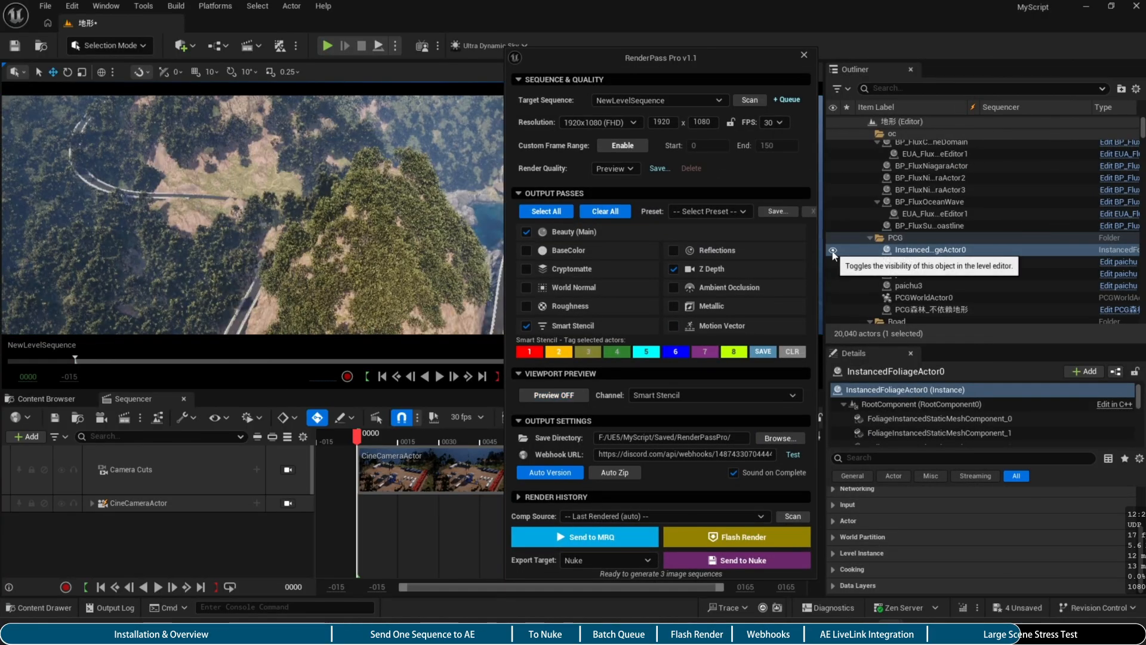
pyautogui.click(834, 252)
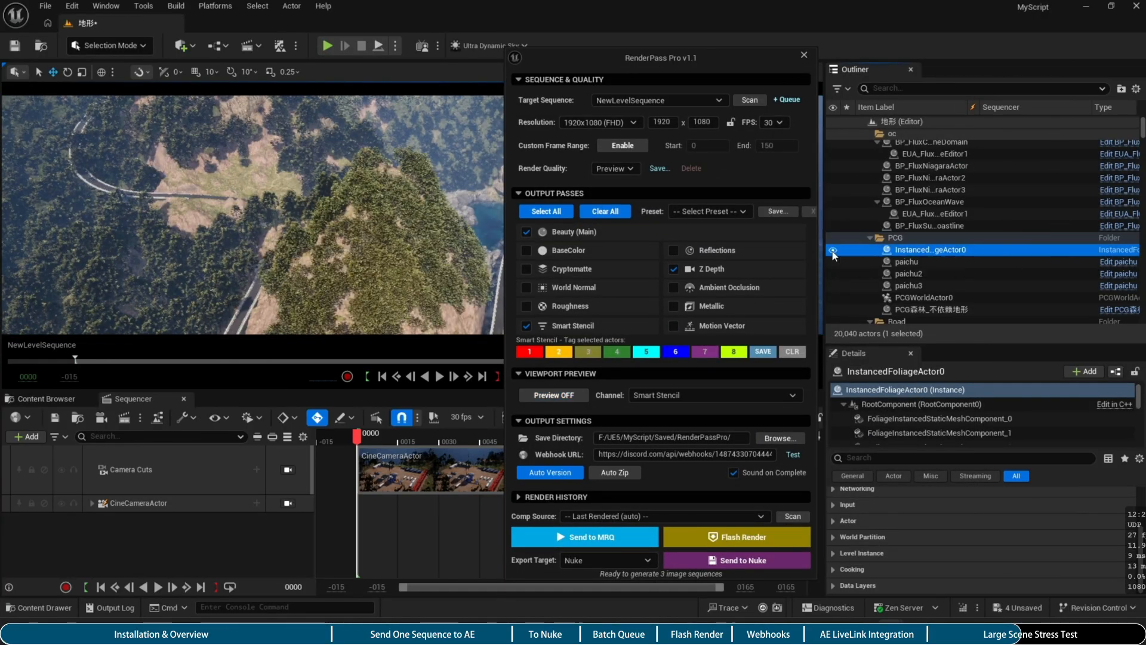
pyautogui.click(676, 352)
pyautogui.click(705, 352)
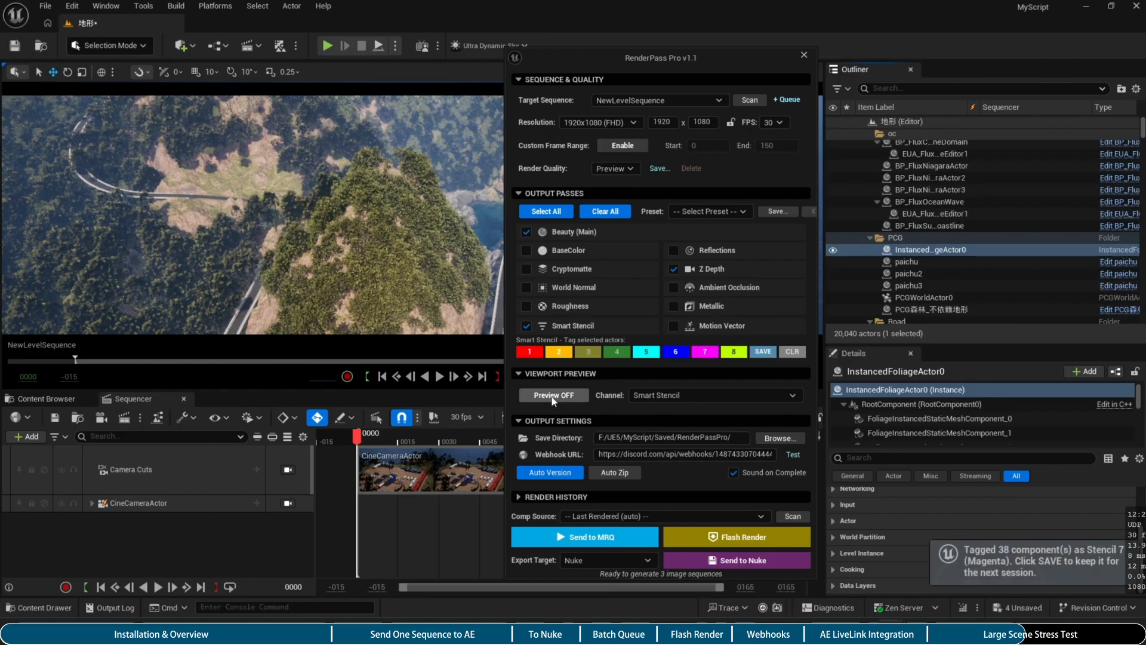
pyautogui.click(553, 396)
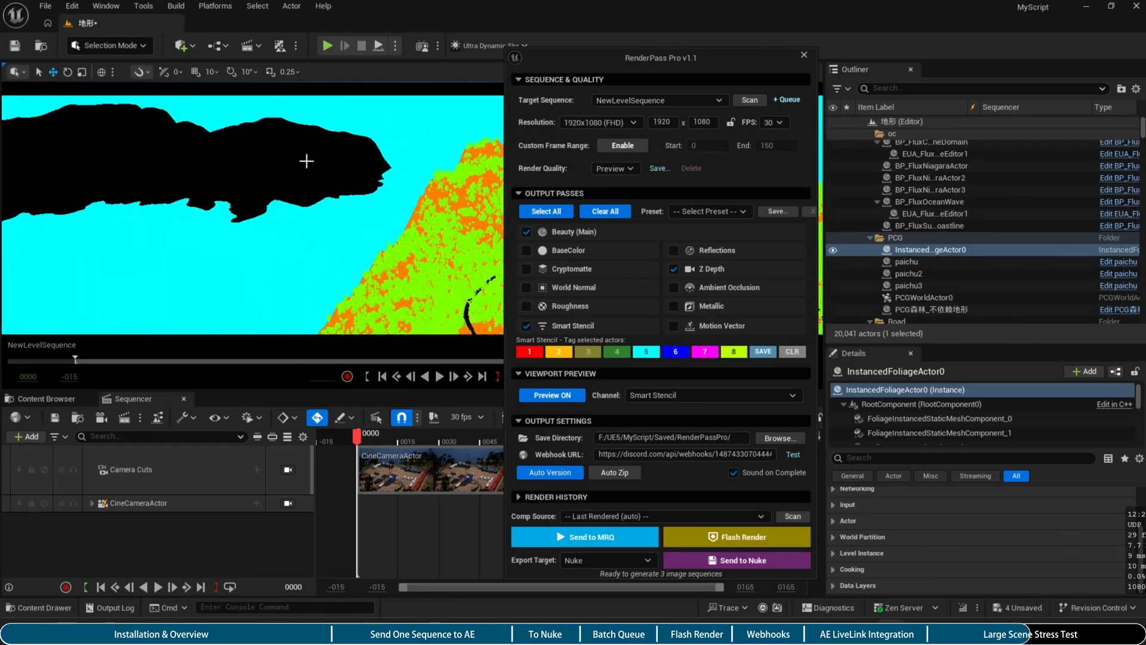
# Frame the island, return to the normal render, and look through the Camera Cuts camera.
pyautogui.click(333, 190)
pyautogui.press('f')
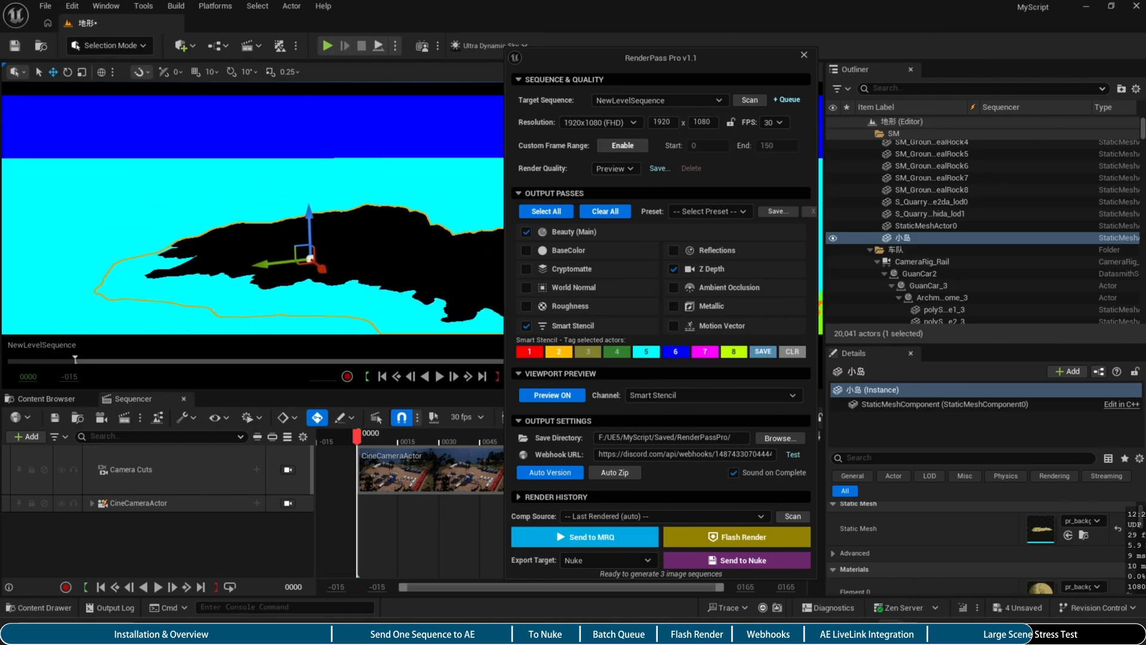
pyautogui.moveTo(326, 235); pyautogui.dragTo(426, 266, button='right')
pyautogui.click(552, 395)
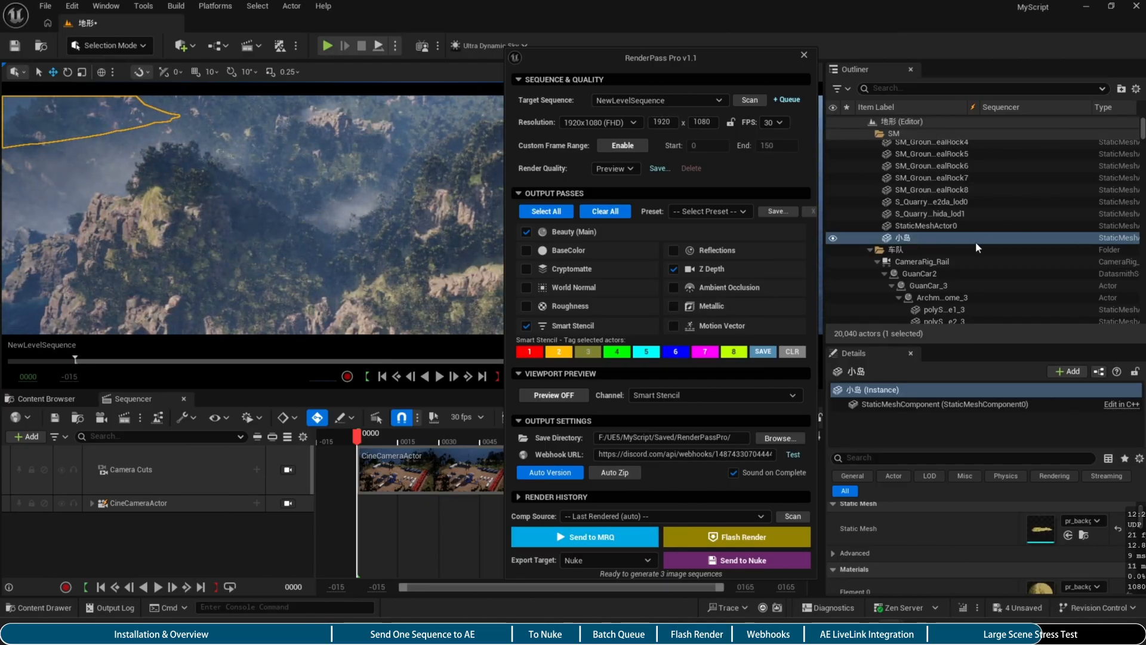
pyautogui.scroll(-5, 970, 268)
pyautogui.scroll(-10, 973, 205)
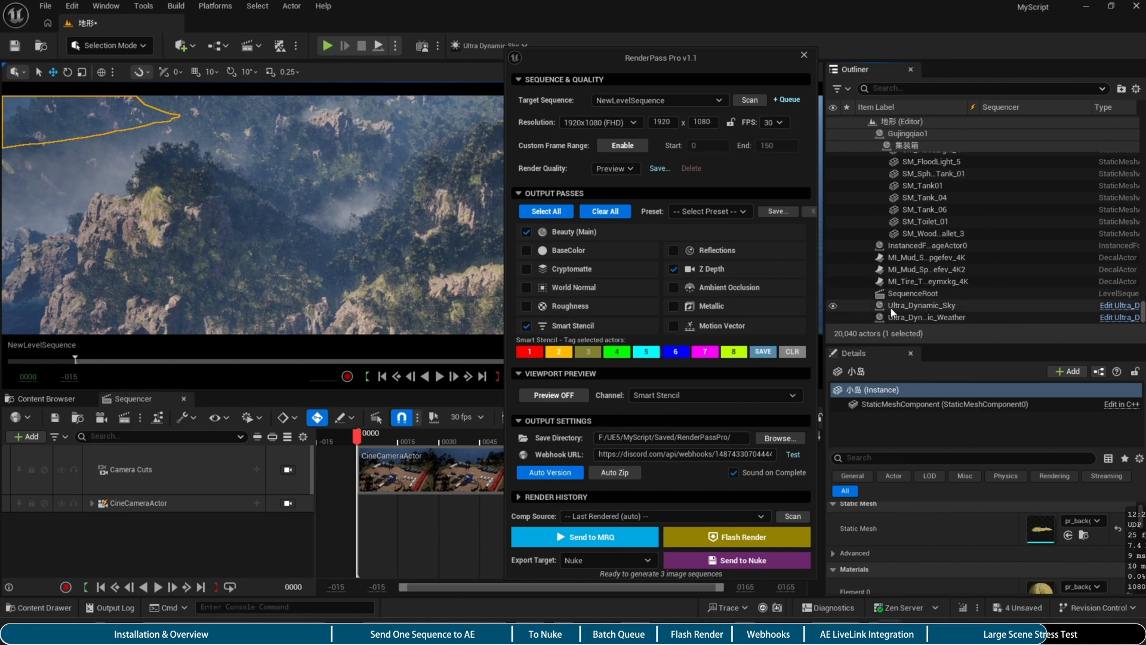
pyautogui.moveTo(251, 215); pyautogui.dragTo(251, 215, button='right')
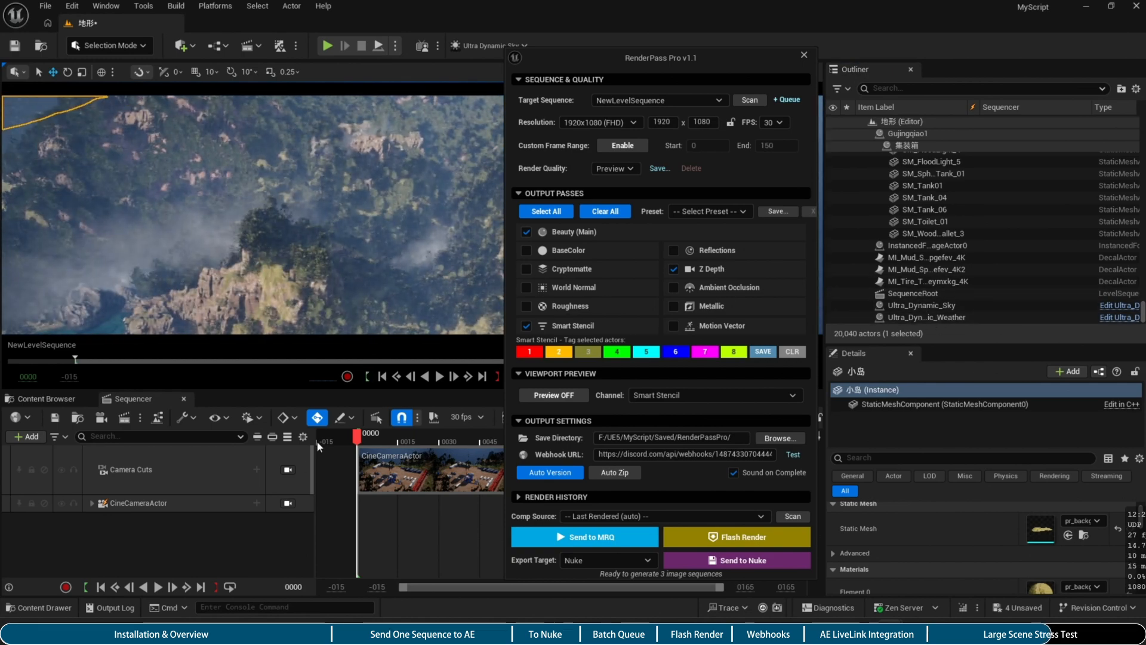
pyautogui.click(288, 469)
# Clear all smart stencil masks, then tag the ground pad as Stencil 1 red with preview on.
pyautogui.moveTo(740, 62); pyautogui.dragTo(914, 58)
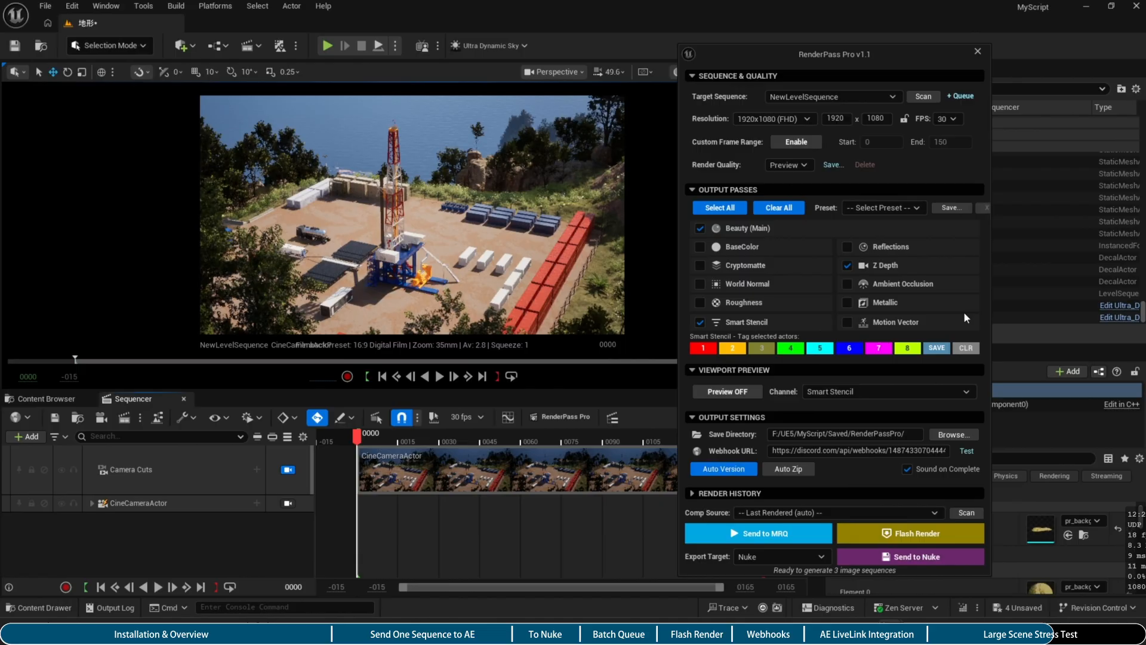
pyautogui.click(966, 348)
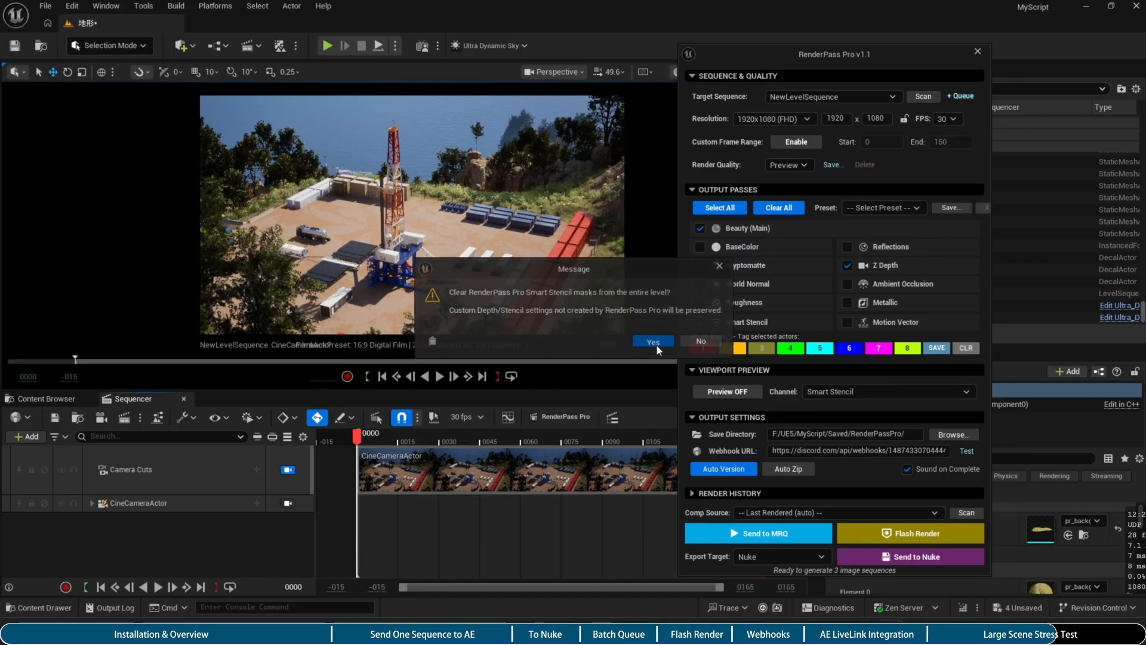
pyautogui.click(653, 342)
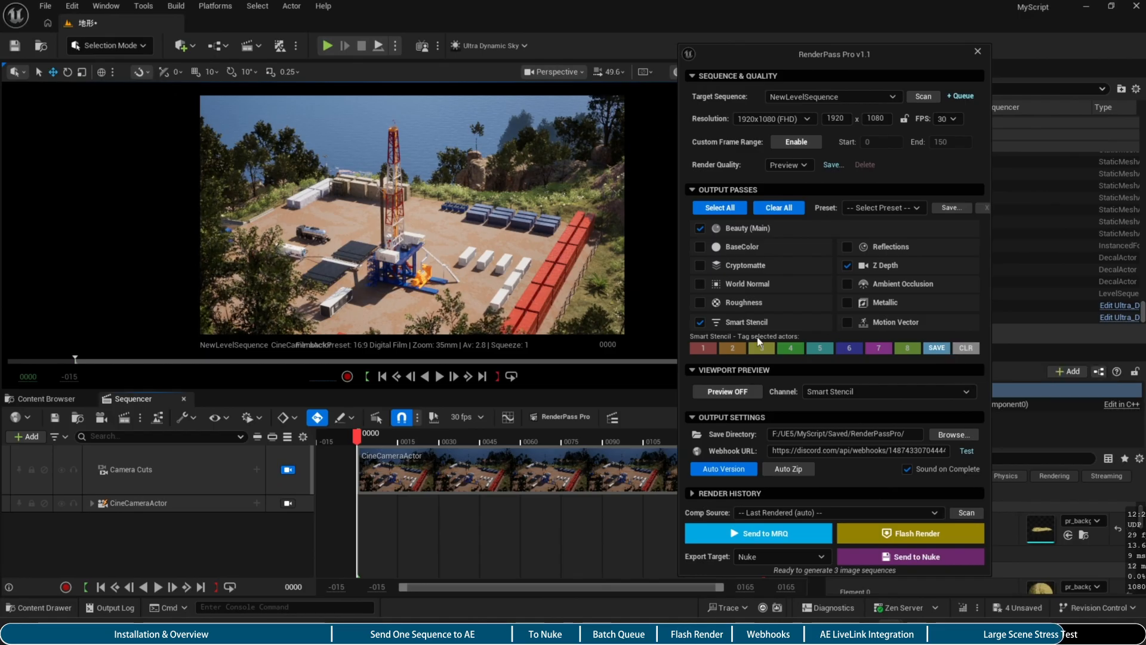
pyautogui.click(488, 234)
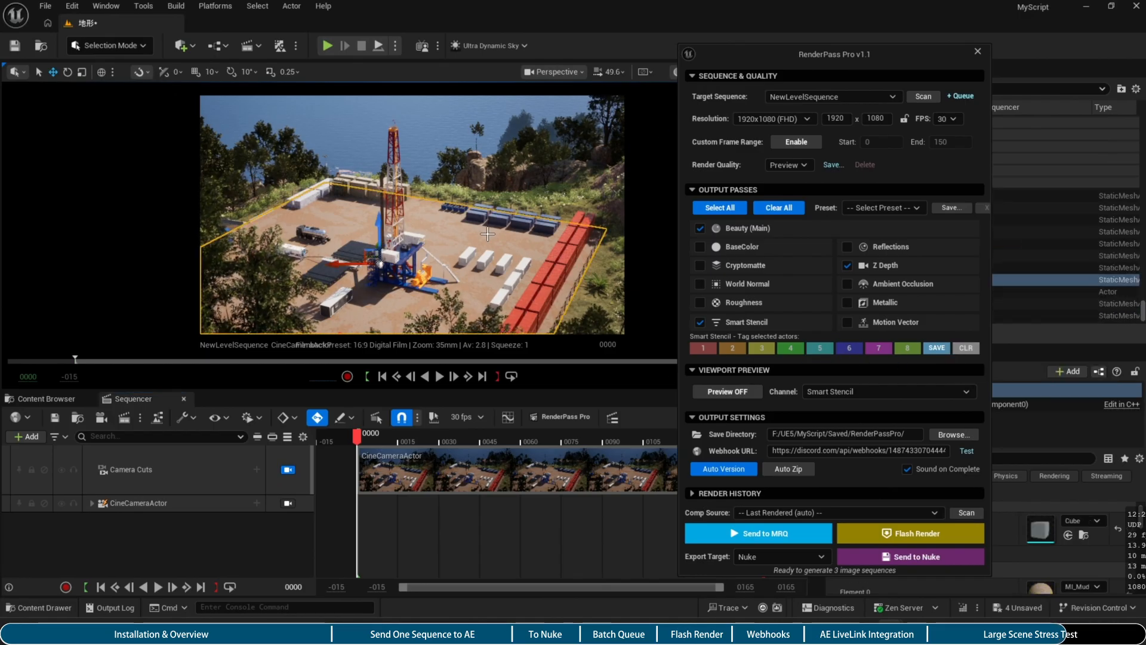
pyautogui.click(703, 348)
pyautogui.click(746, 392)
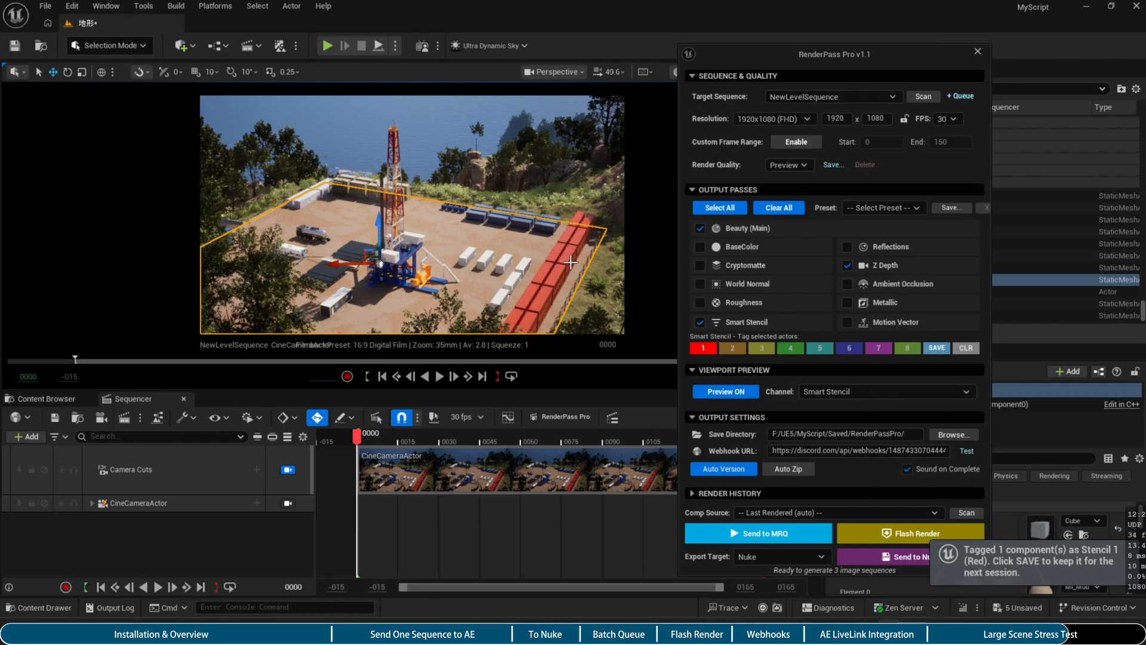
# Tag the container strip Stencil 2 orange, a small box Stencil 3 yellow, other boxes Stencil 4 green.
pyautogui.click(567, 251)
pyautogui.click(733, 348)
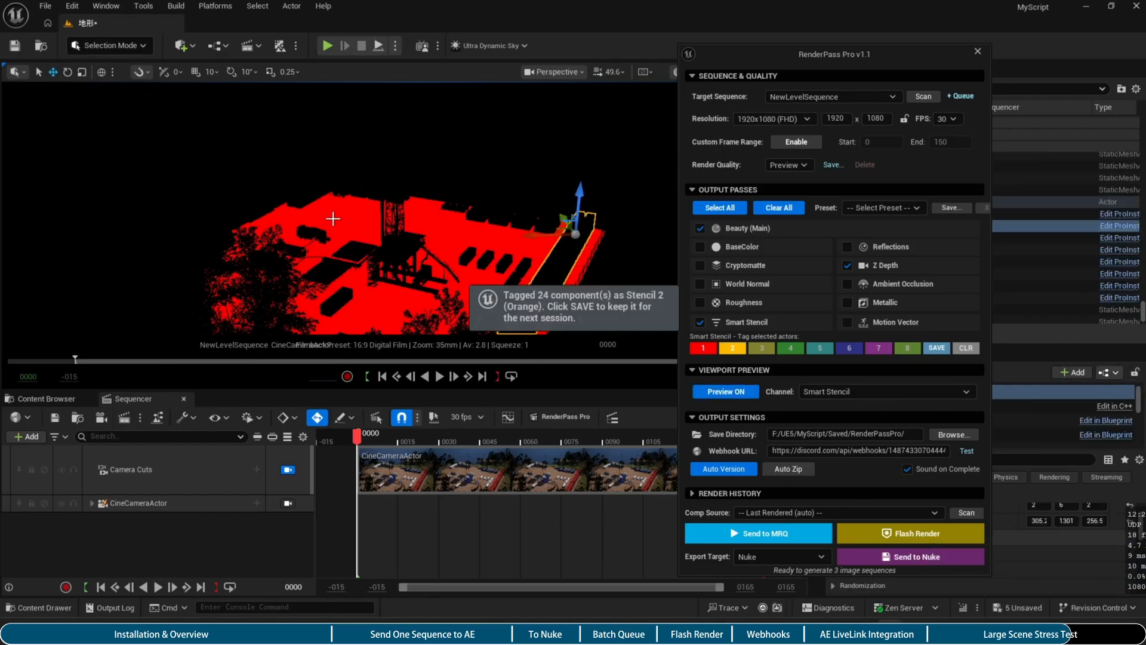
pyautogui.click(317, 192)
pyautogui.click(761, 348)
pyautogui.click(514, 216)
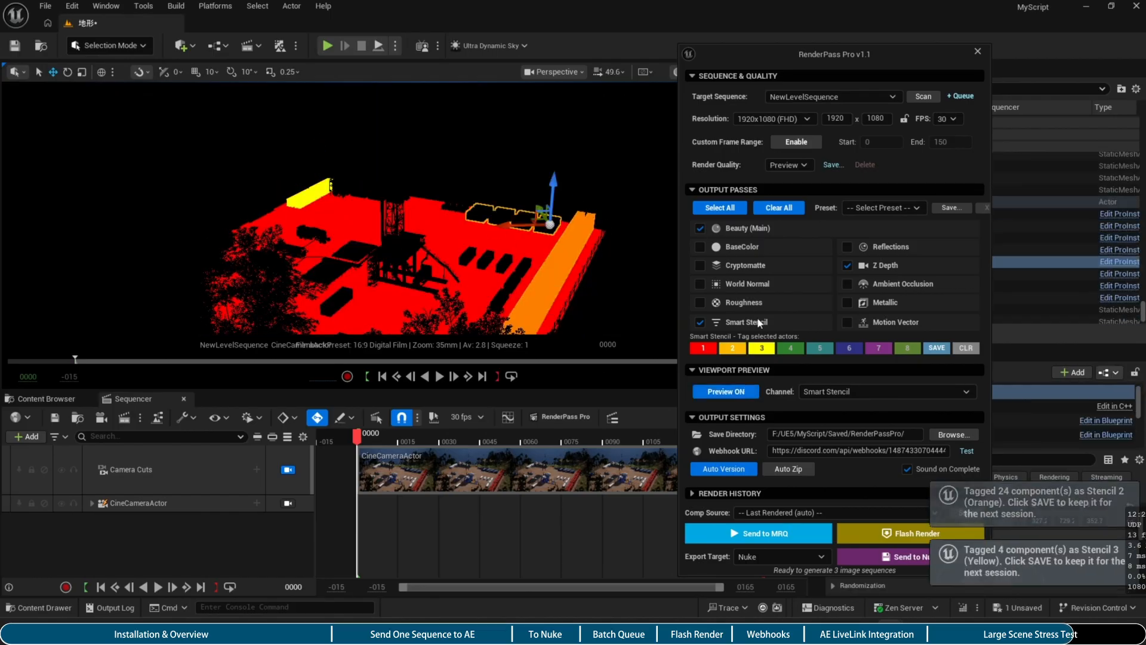
pyautogui.click(791, 348)
# Tag the coastline surface as Stencil 6 blue.
pyautogui.click(476, 170)
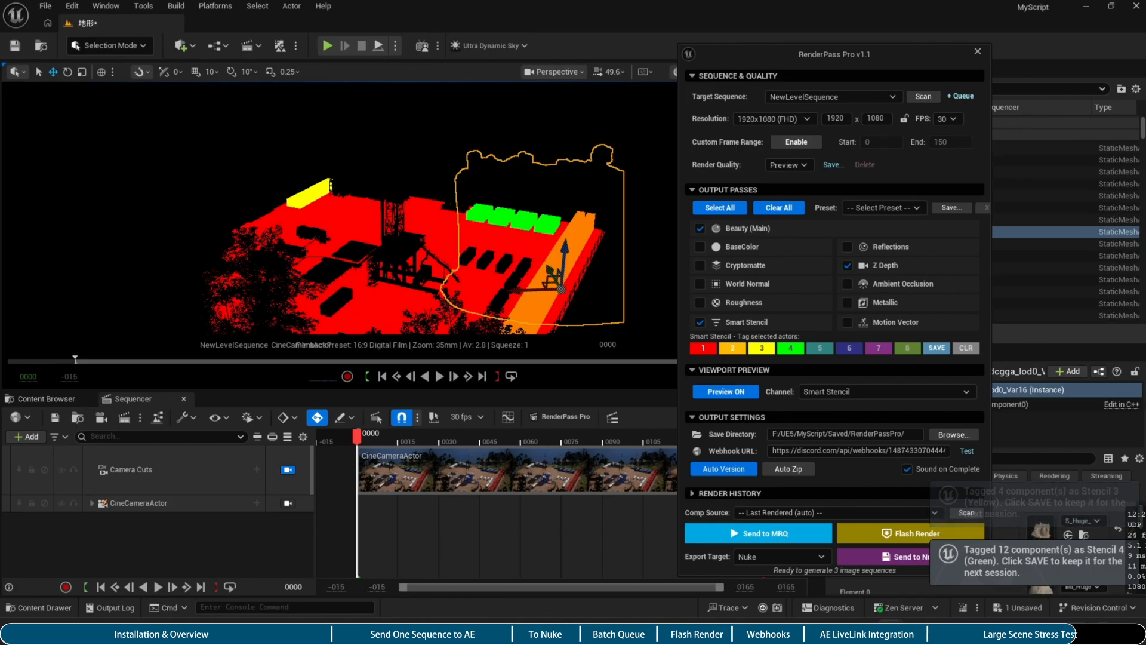
pyautogui.click(604, 154)
pyautogui.moveTo(883, 57); pyautogui.dragTo(808, 69)
pyautogui.click(744, 361)
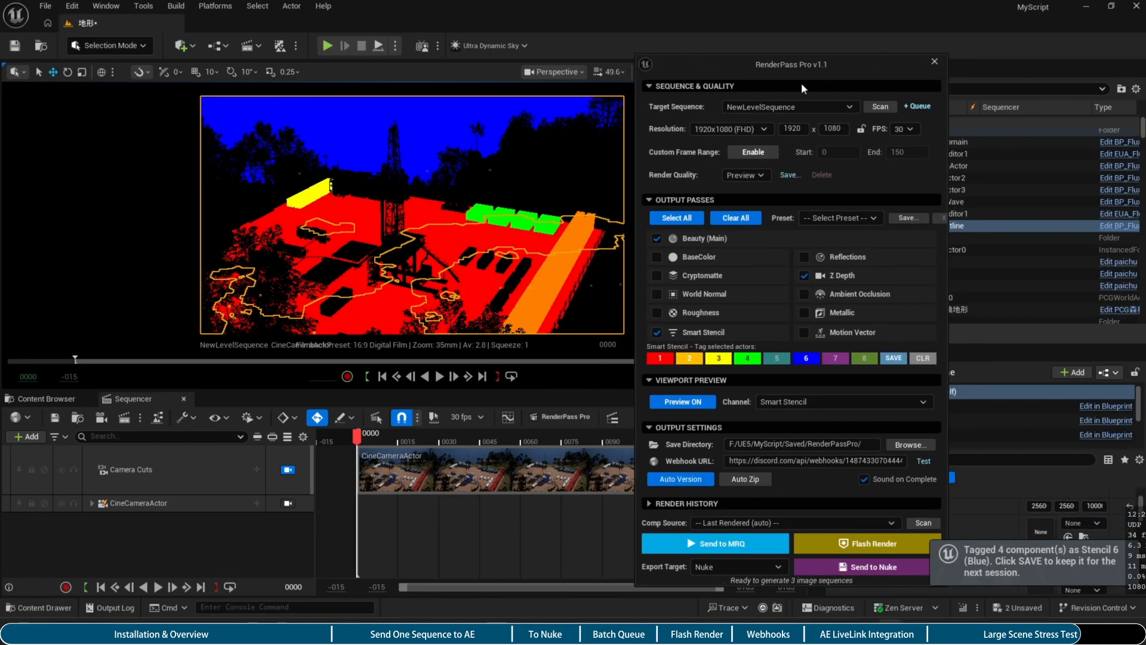
# Tag the tree-covered PCG actor as Stencil 8 lime and reselect the foliage trees.
pyautogui.click(583, 124)
pyautogui.click(585, 157)
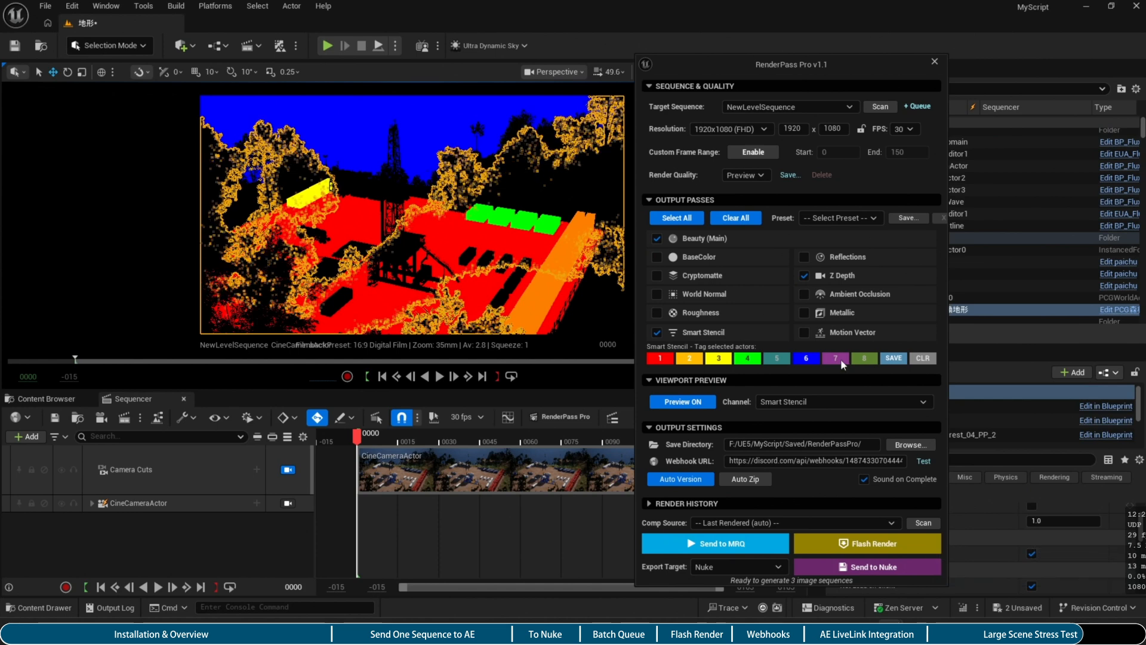
pyautogui.click(863, 358)
pyautogui.click(533, 178)
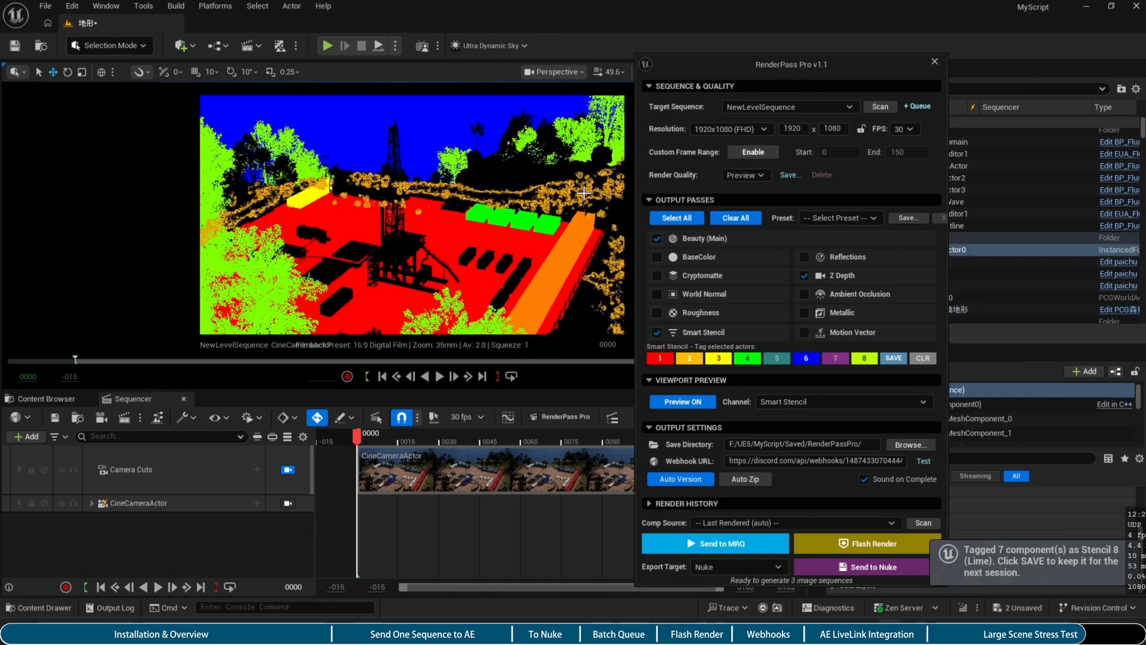
pyautogui.click(563, 189)
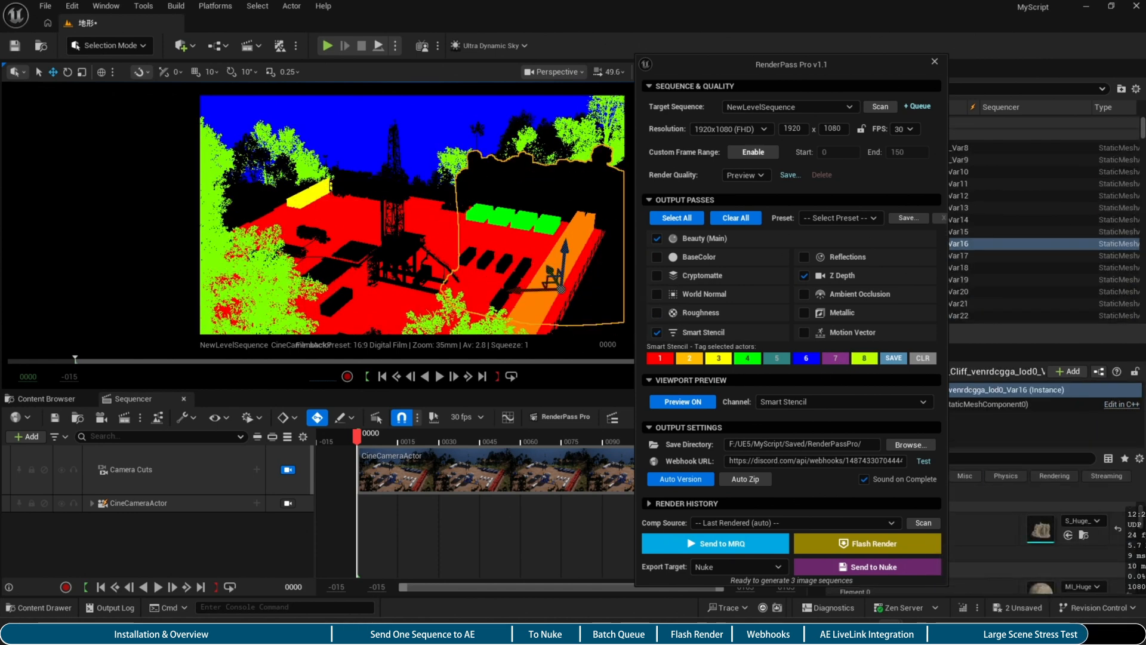
pyautogui.click(561, 190)
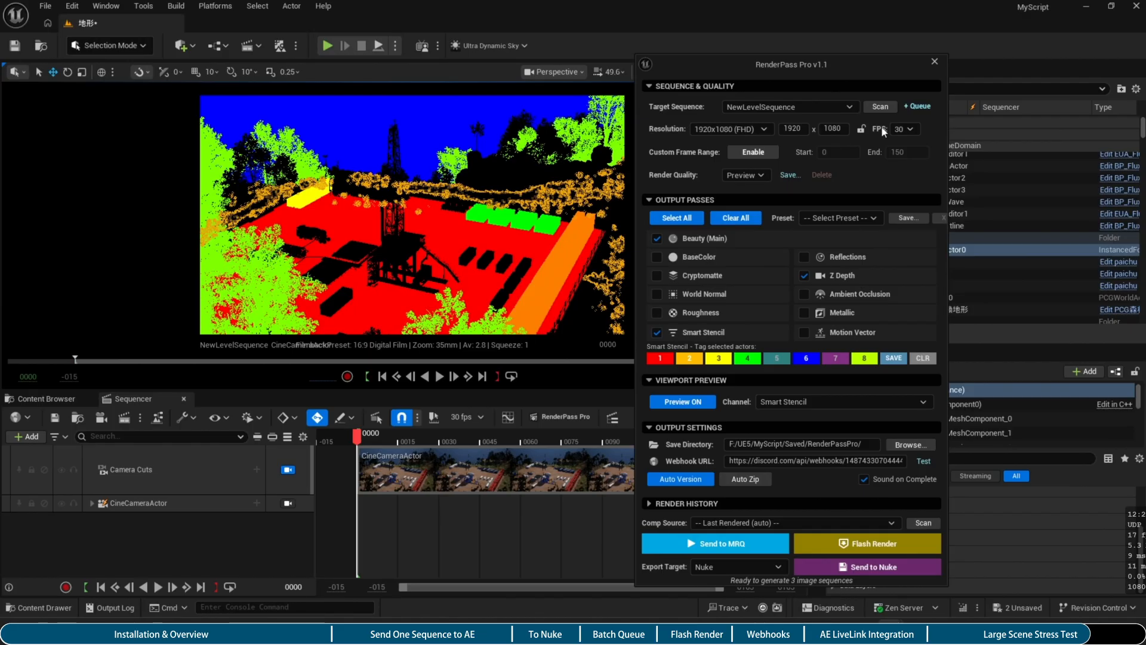
pyautogui.moveTo(835, 64); pyautogui.dragTo(774, 68)
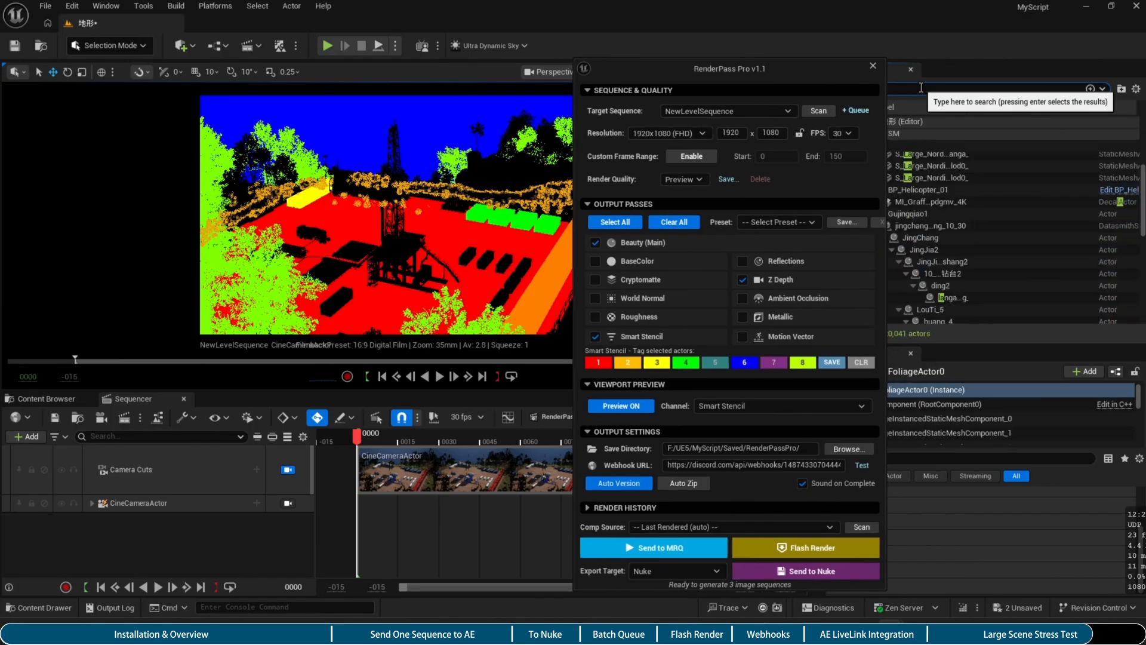
# Find the Landscape with an Outliner search for 'land' and tag it Stencil 5 cyan.
pyautogui.click(921, 88)
pyautogui.write('land')
pyautogui.press('Return')
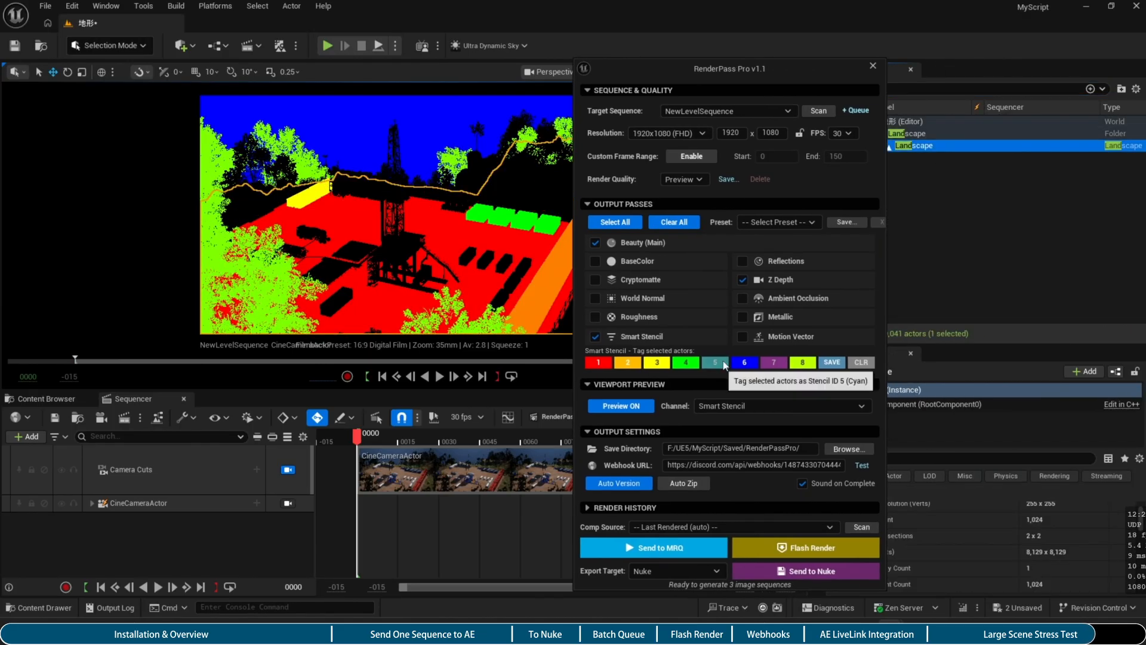
pyautogui.click(724, 365)
# Tag the cliff as Stencil 2 orange, run a Flash Render, and send the passes to Nuke.
pyautogui.moveTo(737, 70); pyautogui.dragTo(693, 80)
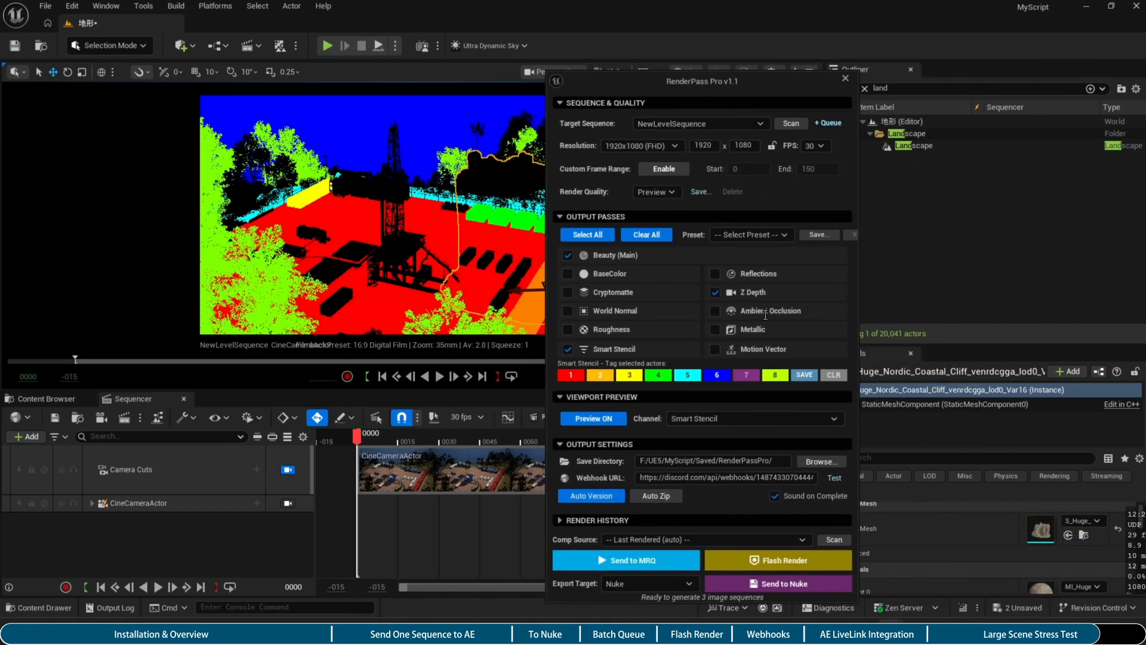
pyautogui.click(608, 377)
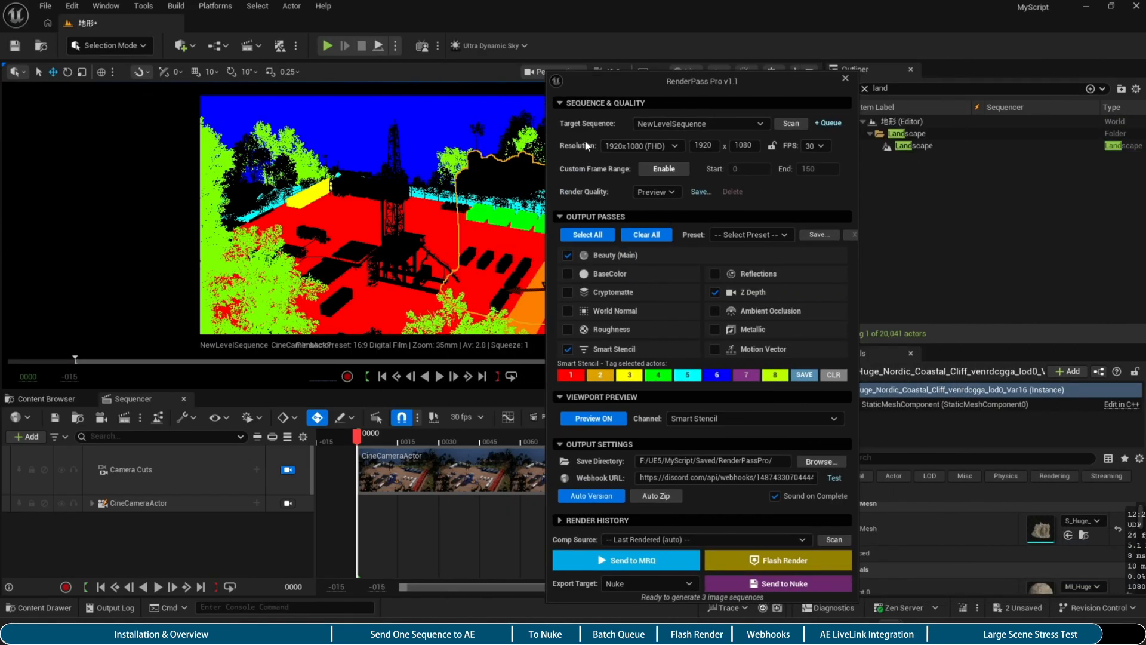
pyautogui.moveTo(742, 89); pyautogui.dragTo(941, 65)
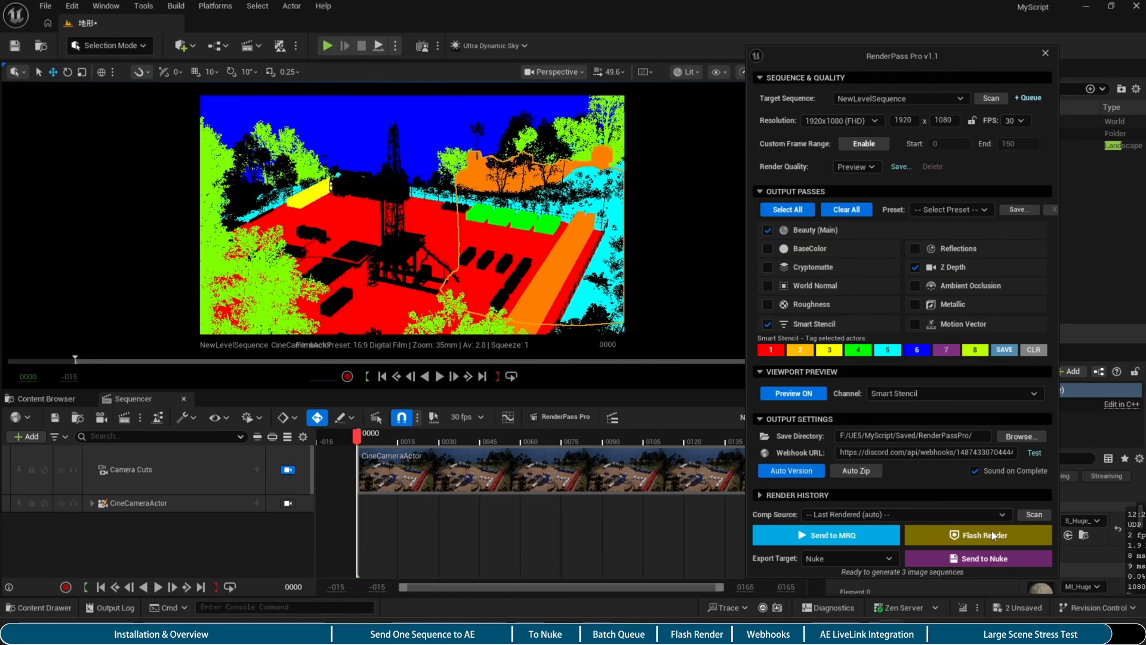
pyautogui.click(991, 531)
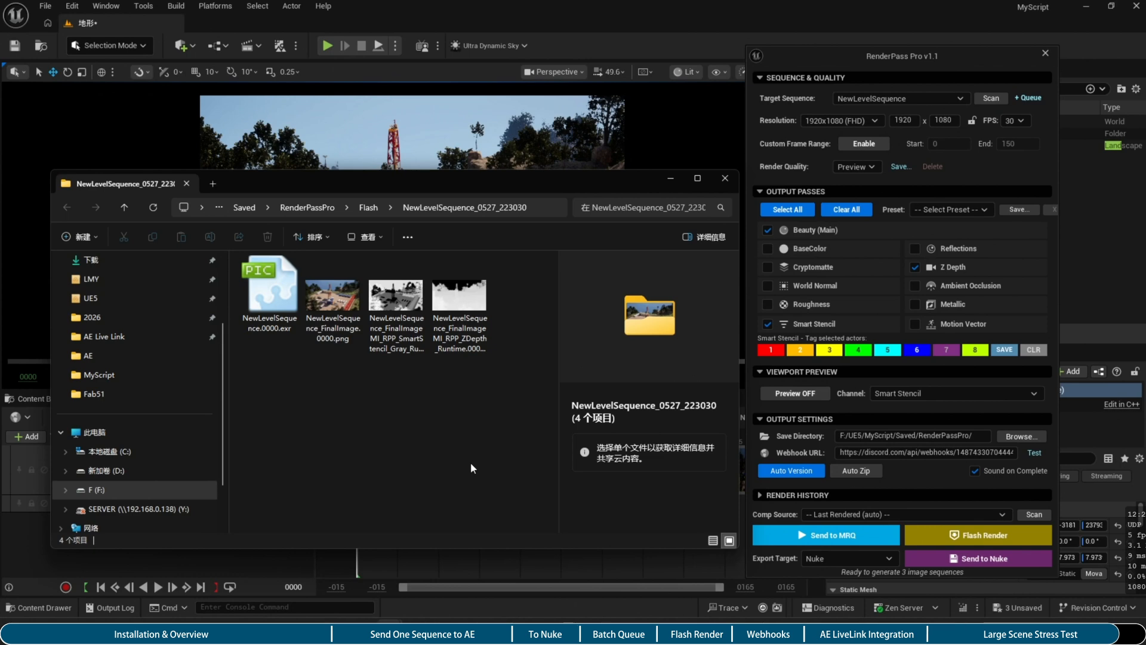
pyautogui.click(978, 558)
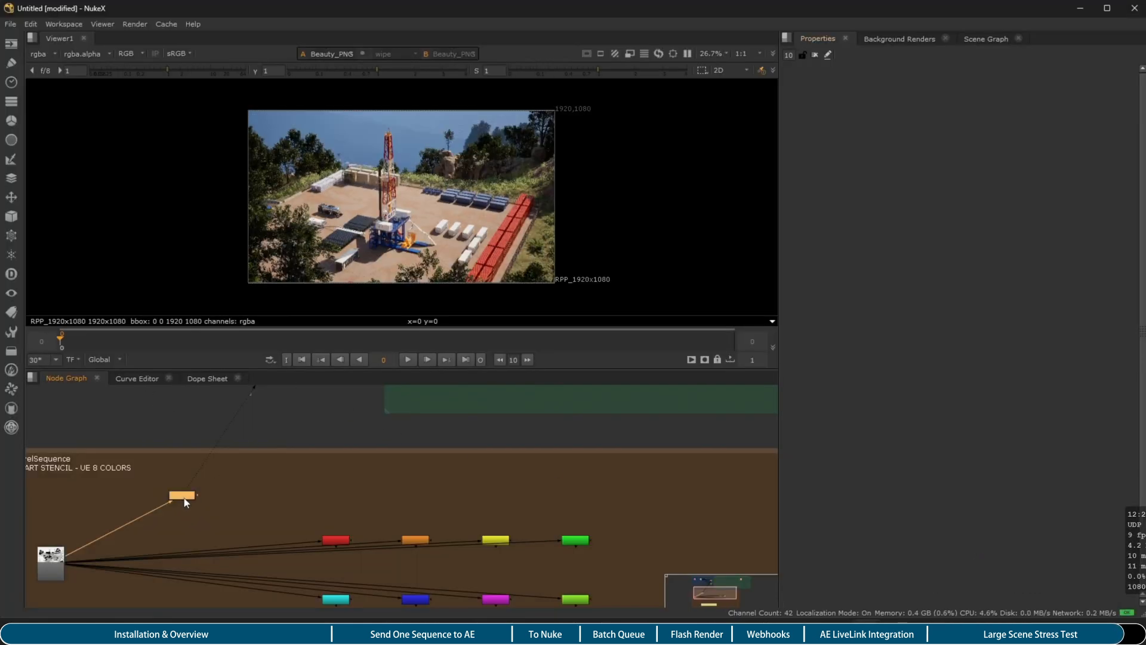
# View the Smart Stencil pass in NukeX, then re-enable Unreal's stencil preview and close Movie Render Queue.
pyautogui.press('1')
pyautogui.click(204, 497)
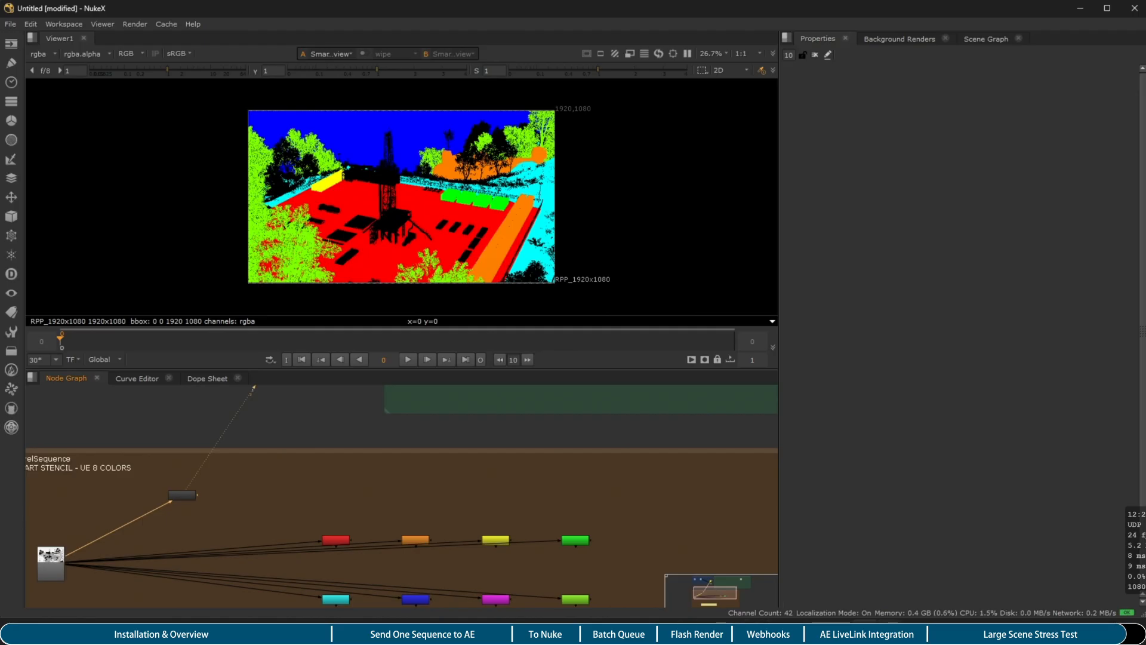
pyautogui.moveTo(855, 576)
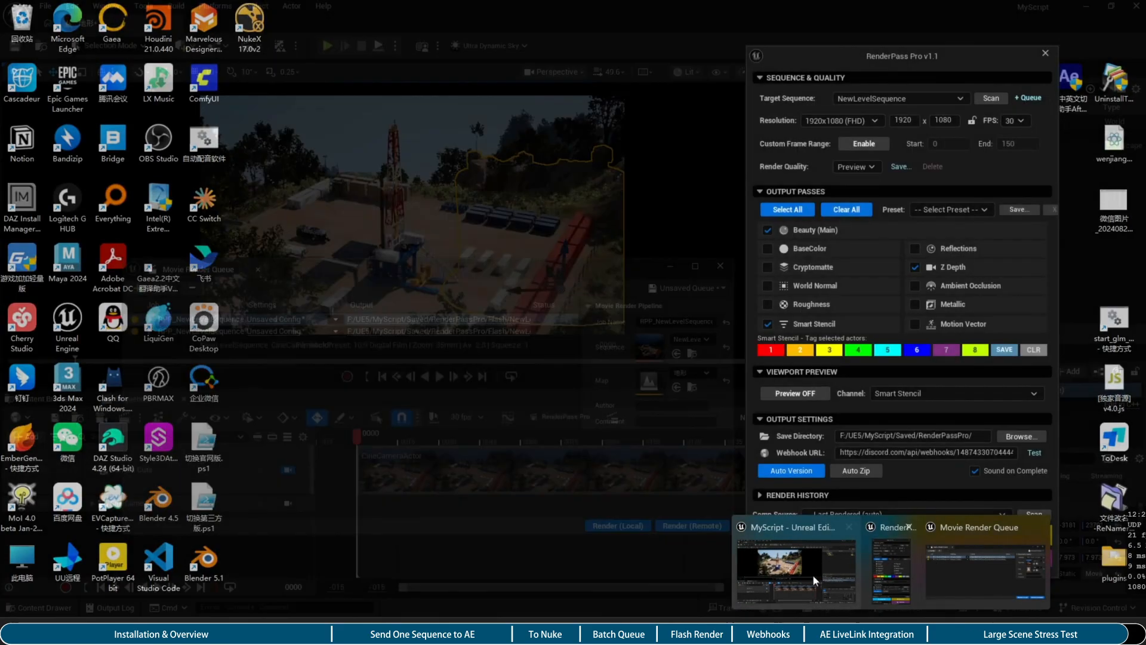
pyautogui.click(812, 579)
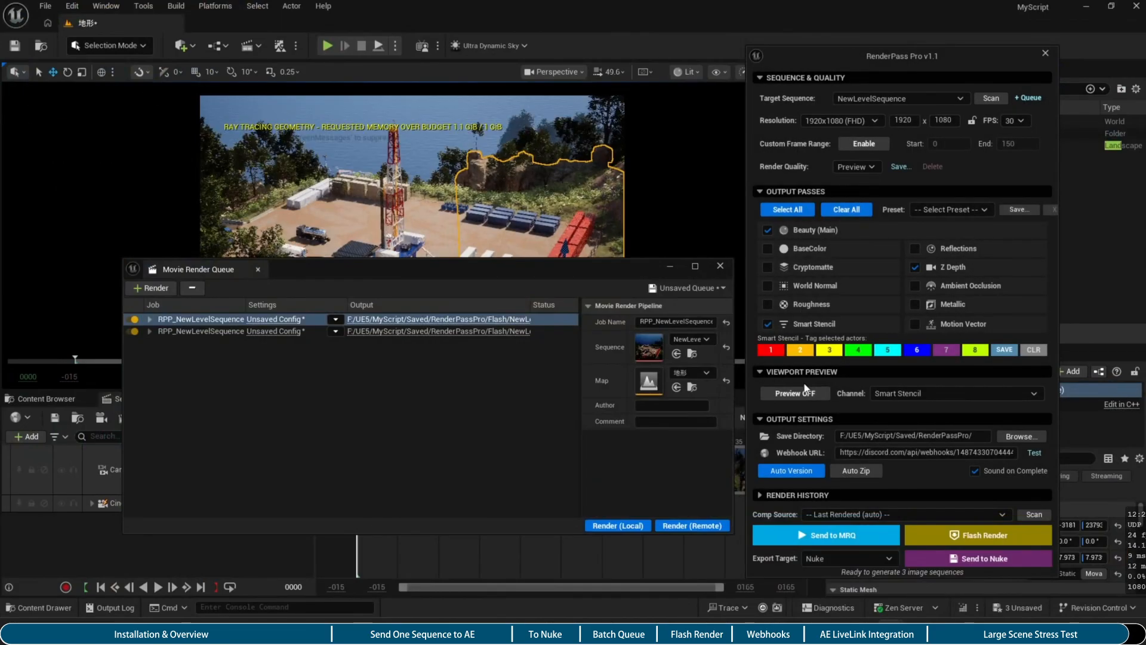
pyautogui.click(808, 394)
pyautogui.click(719, 266)
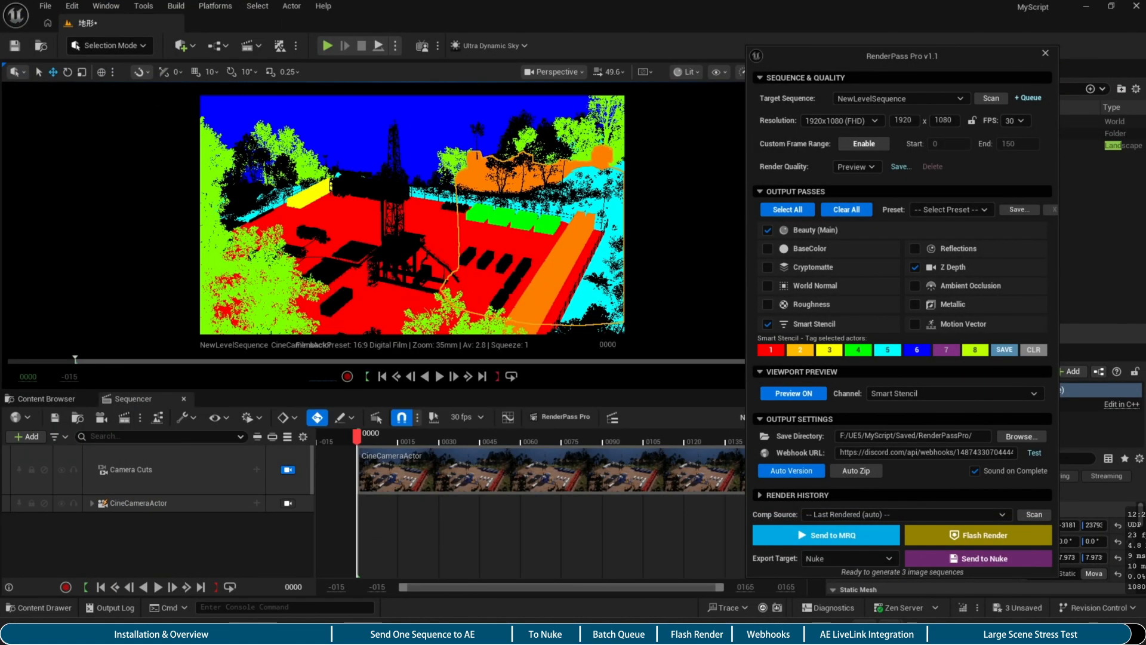